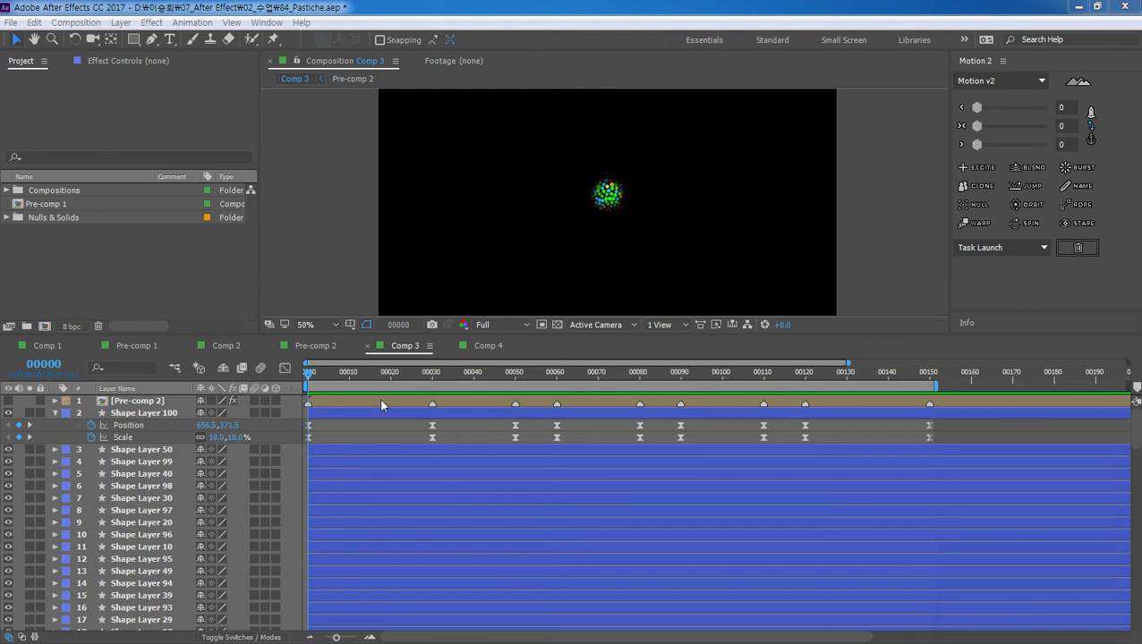
Step: Preview Comp 3's dot animation from frame 0, then start a new 1280×720, 300-frame Comp 5
{"action": "left_click", "coordinate": [307, 381]}
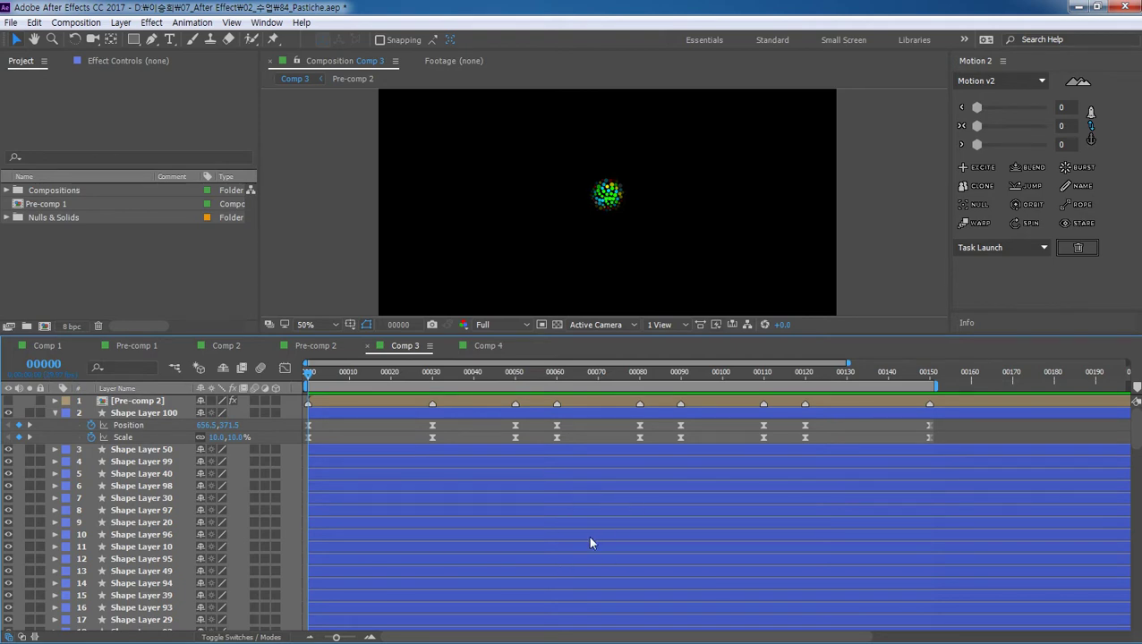
{"action": "key", "text": "Page_Up"}
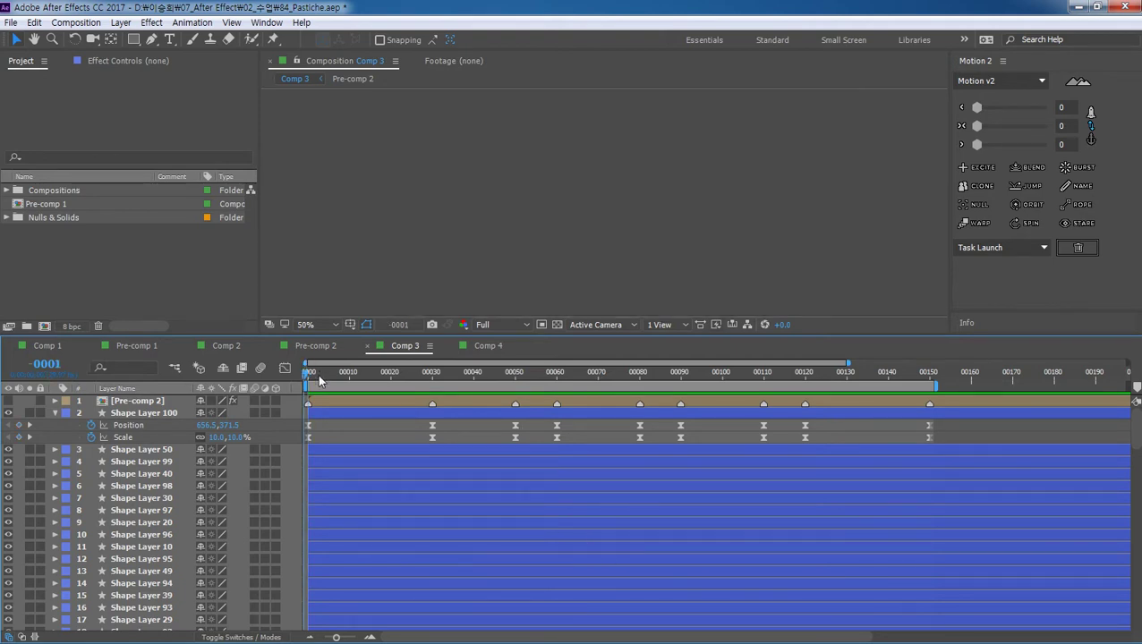
{"action": "key", "text": "Page_Down"}
{"action": "key", "text": "space"}
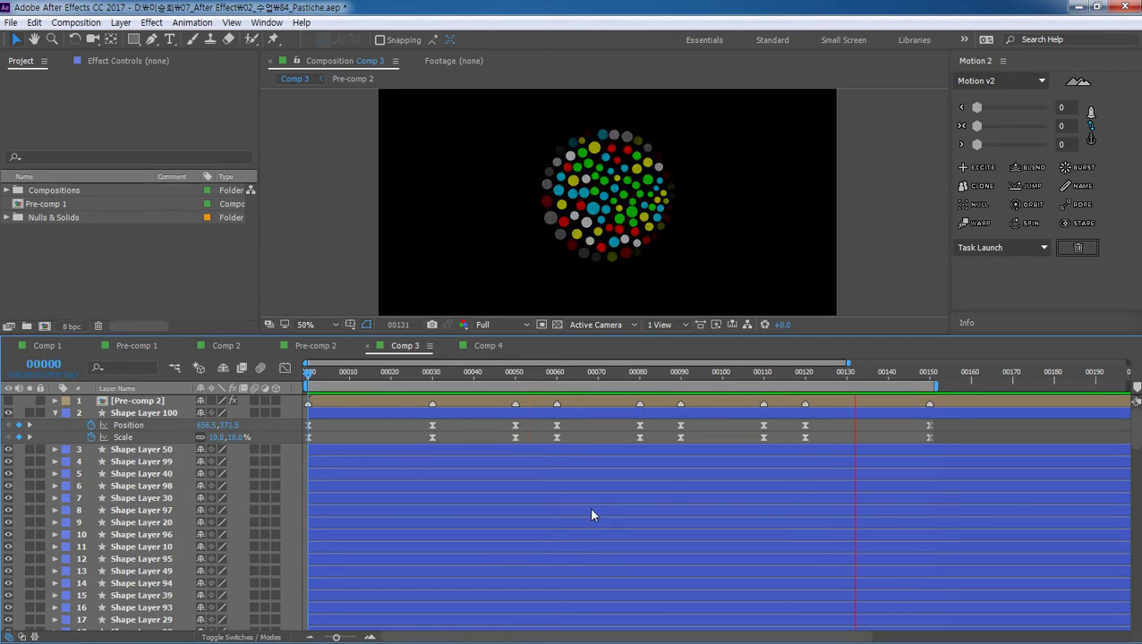
{"action": "key", "text": "space"}
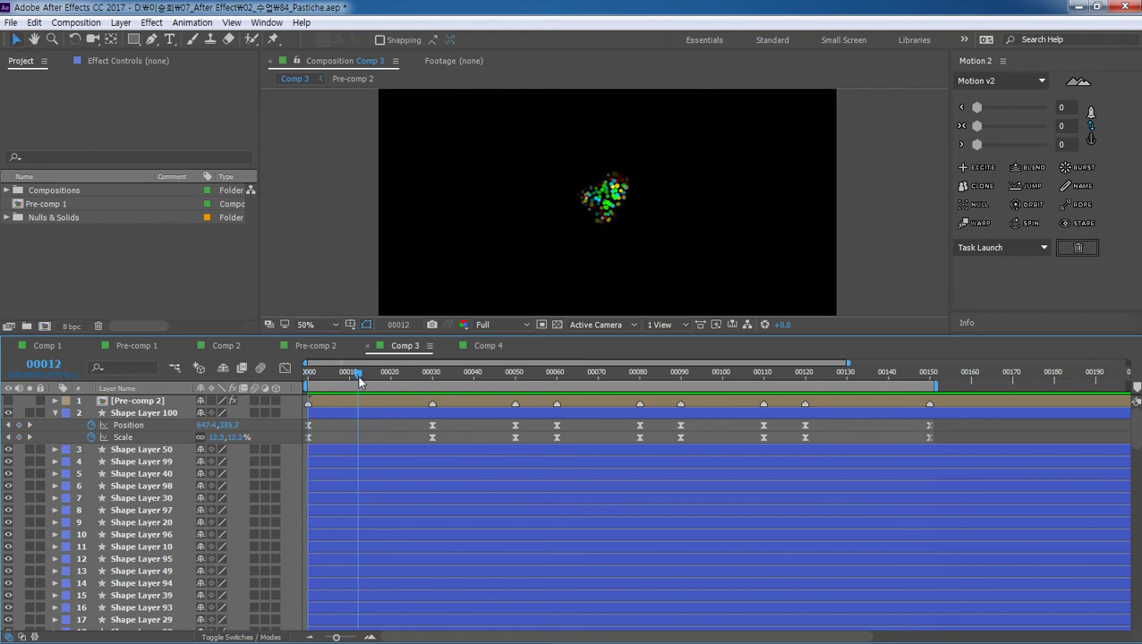
{"action": "left_click_drag", "start_coordinate": [358, 374], "coordinate": [308, 374]}
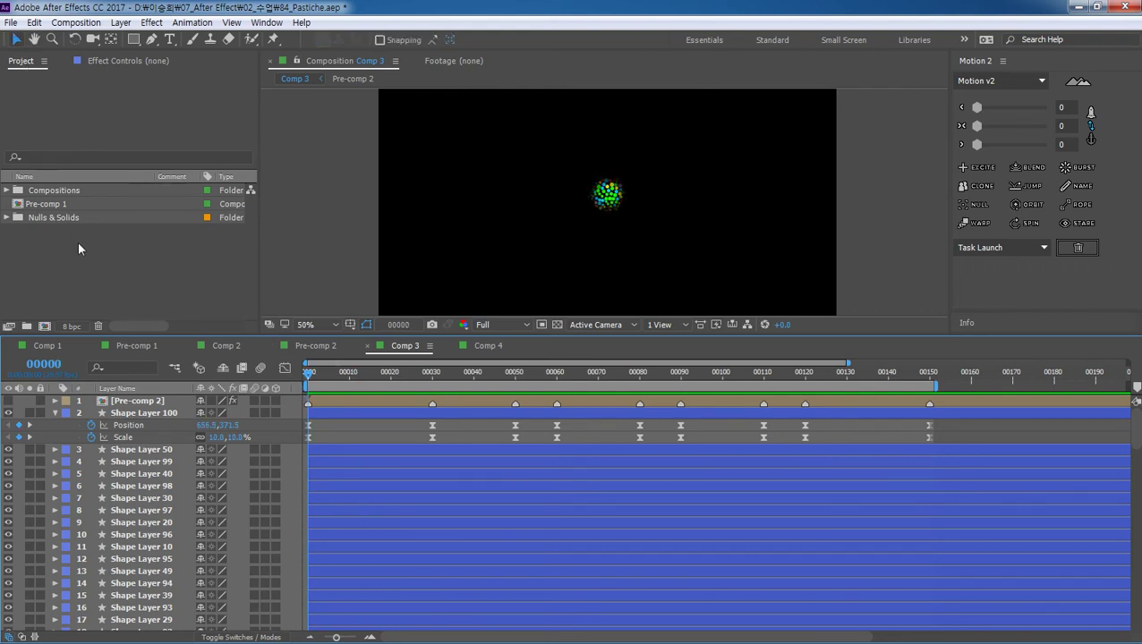
{"action": "left_click", "coordinate": [79, 249]}
{"action": "left_click", "coordinate": [44, 326]}
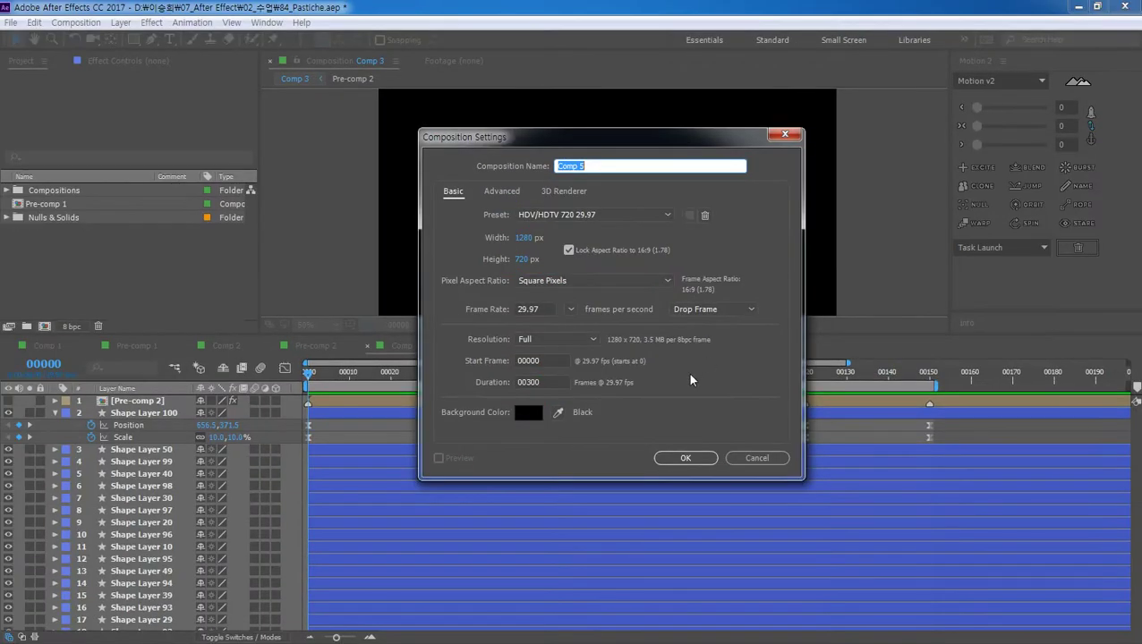
Step: Confirm Comp 5, enlarge the viewer, and drop Pre-comp 1 in as its first layer
{"action": "left_click", "coordinate": [684, 456]}
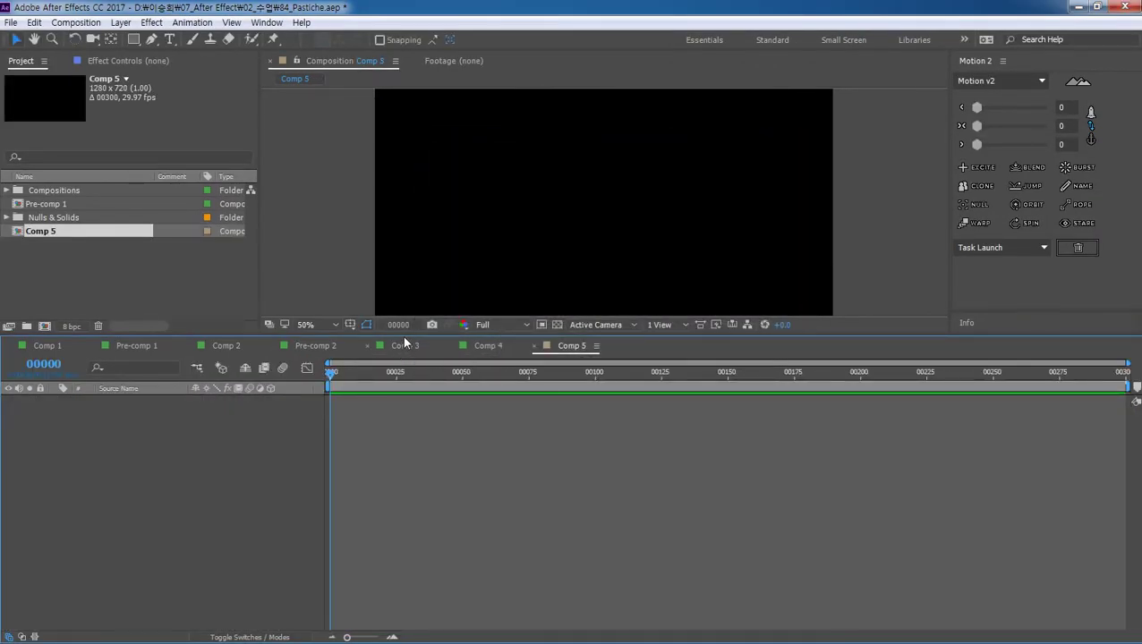
{"action": "left_click_drag", "start_coordinate": [411, 342], "coordinate": [413, 428]}
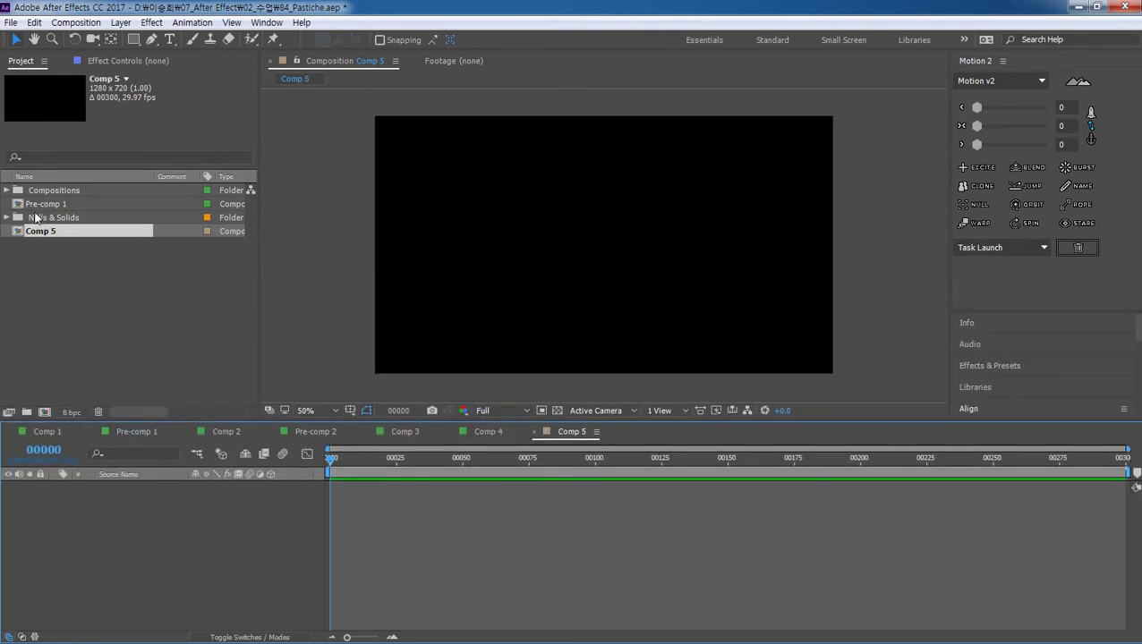
{"action": "left_click_drag", "start_coordinate": [24, 205], "coordinate": [119, 490]}
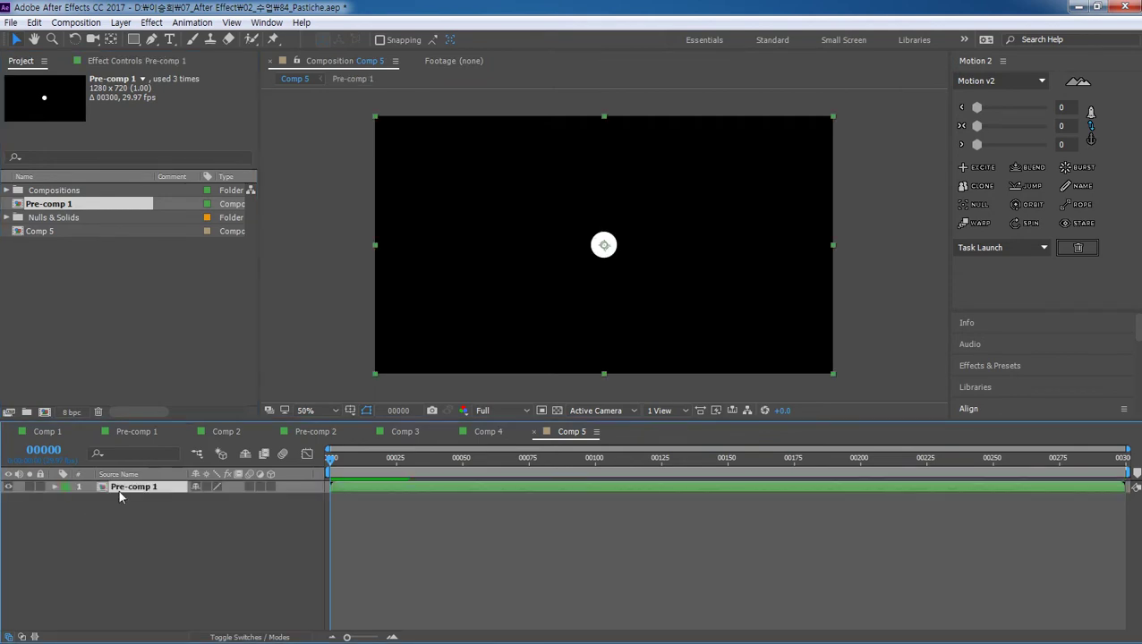
{"action": "double_click", "coordinate": [103, 488]}
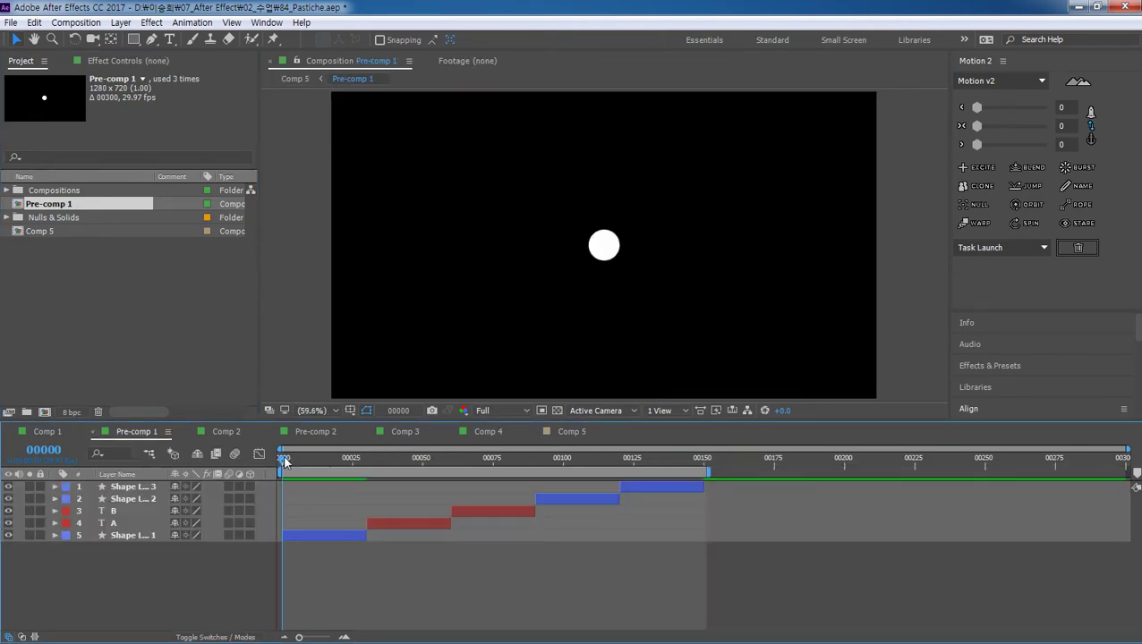
{"action": "key", "text": "space"}
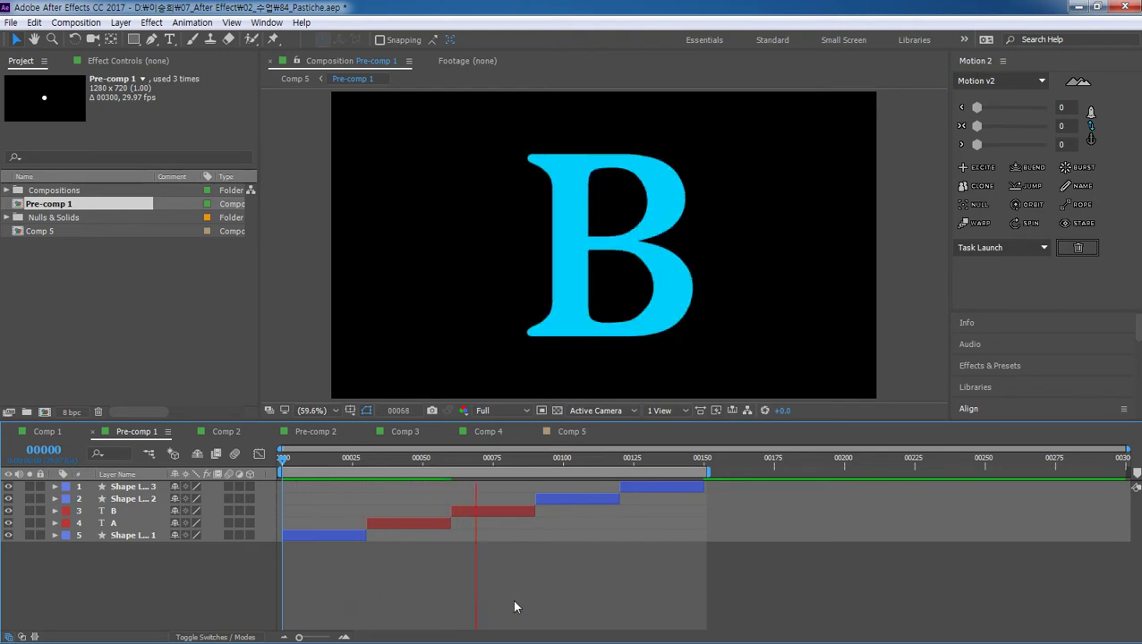
{"action": "left_click", "coordinate": [557, 462]}
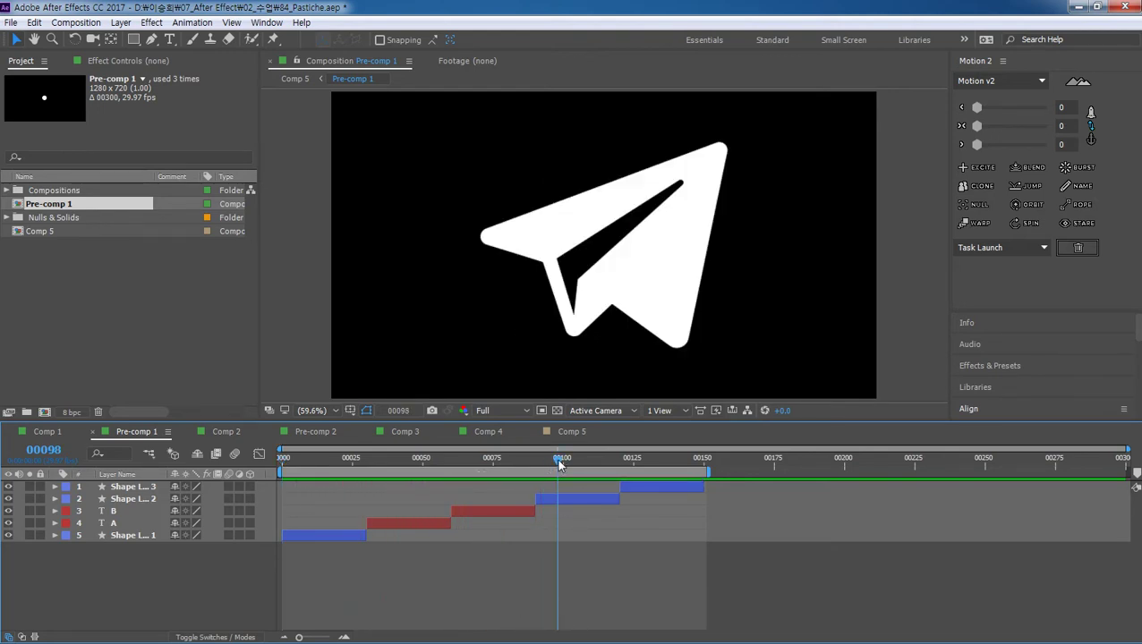
{"action": "left_click_drag", "start_coordinate": [557, 462], "coordinate": [287, 462]}
{"action": "key", "text": "Home"}
{"action": "key", "text": "space"}
{"action": "key", "text": "space"}
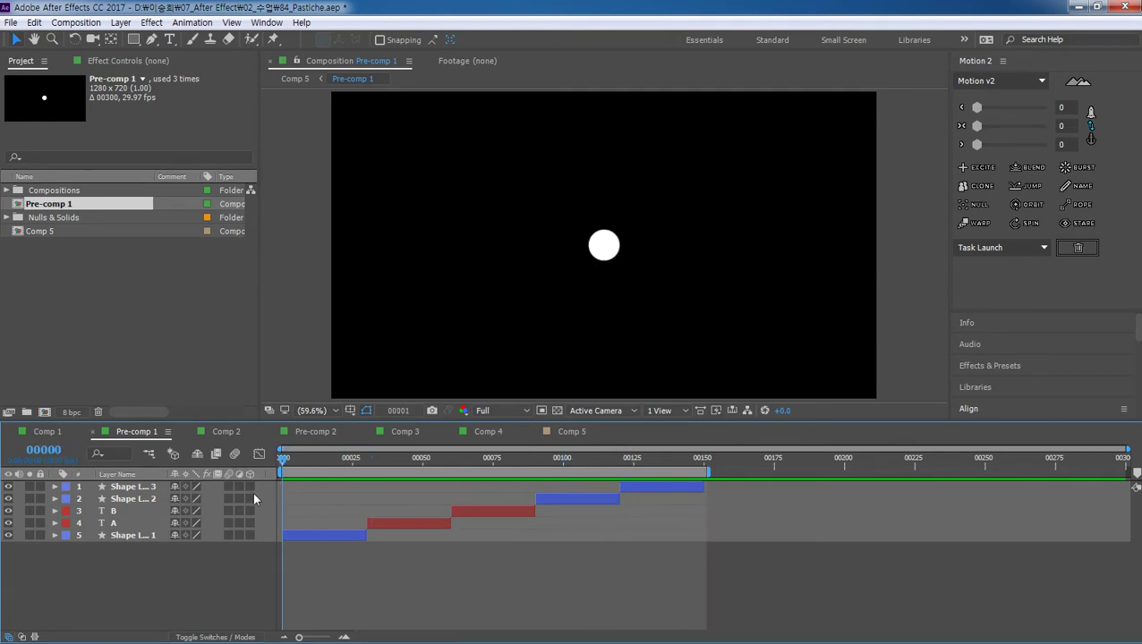
{"action": "left_click", "coordinate": [572, 431]}
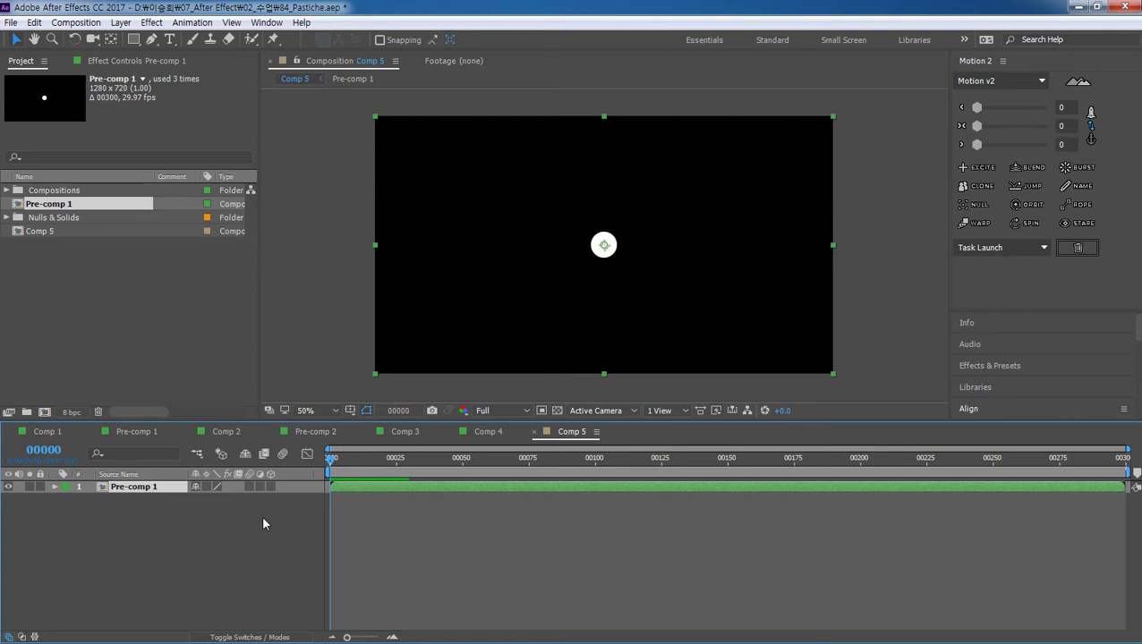
Step: Hide the Pre-comp 1 layer with its eye switch
{"action": "left_click", "coordinate": [142, 533]}
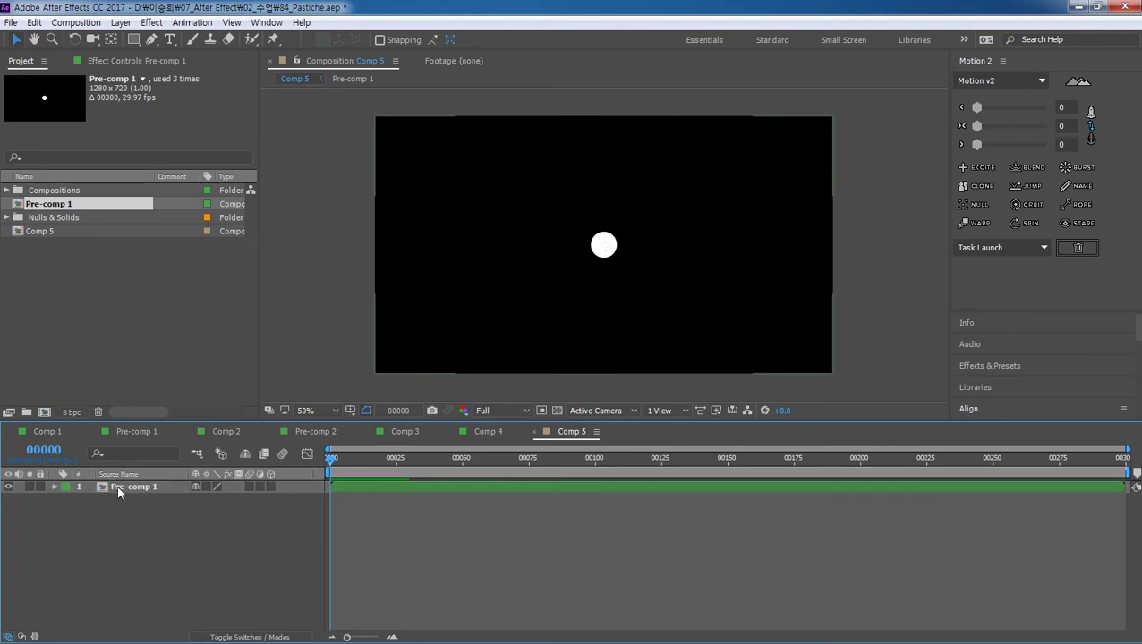
{"action": "left_click", "coordinate": [108, 490]}
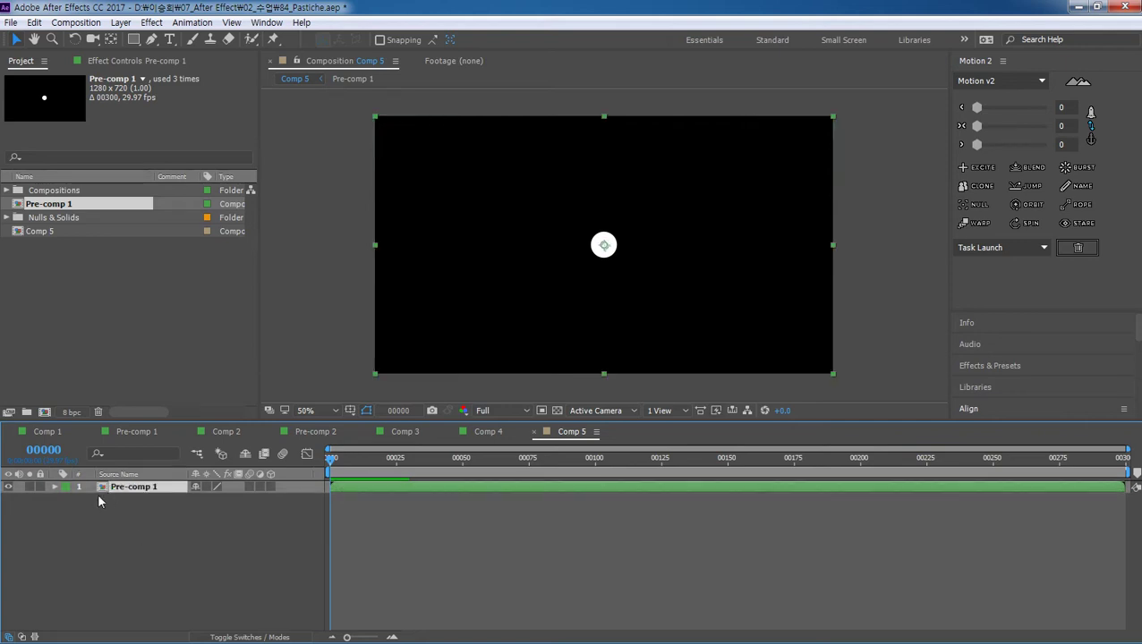
{"action": "left_click", "coordinate": [9, 488]}
Step: Pick the Ellipse Tool, undo the accidental ellipse mask, and deselect Pre-comp 1
{"action": "left_click", "coordinate": [134, 38]}
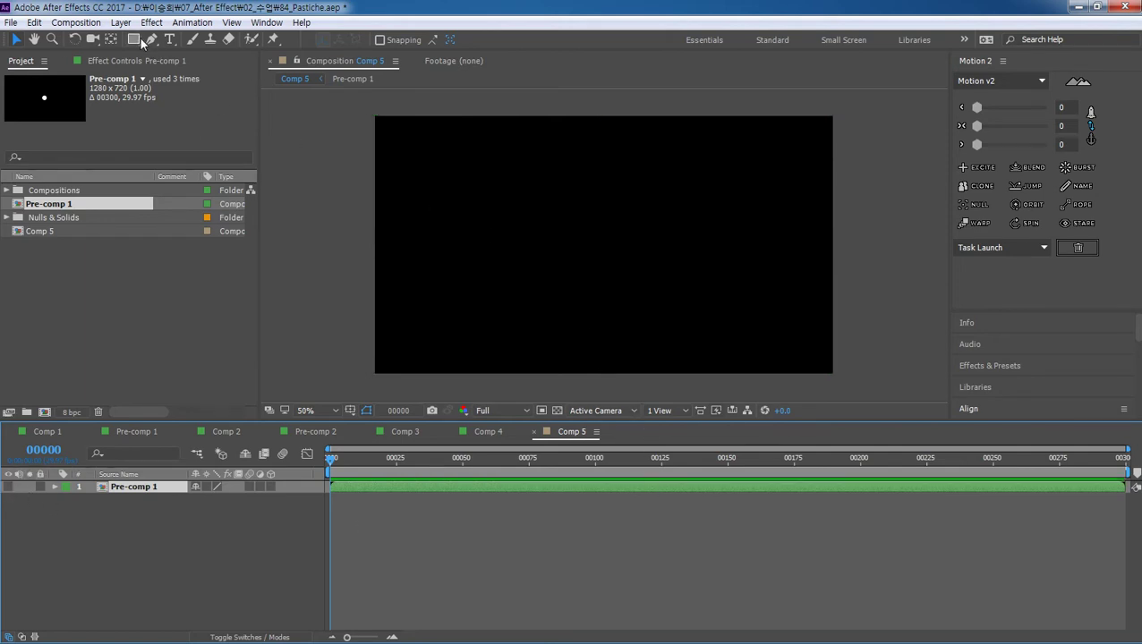
{"action": "left_click", "coordinate": [183, 41]}
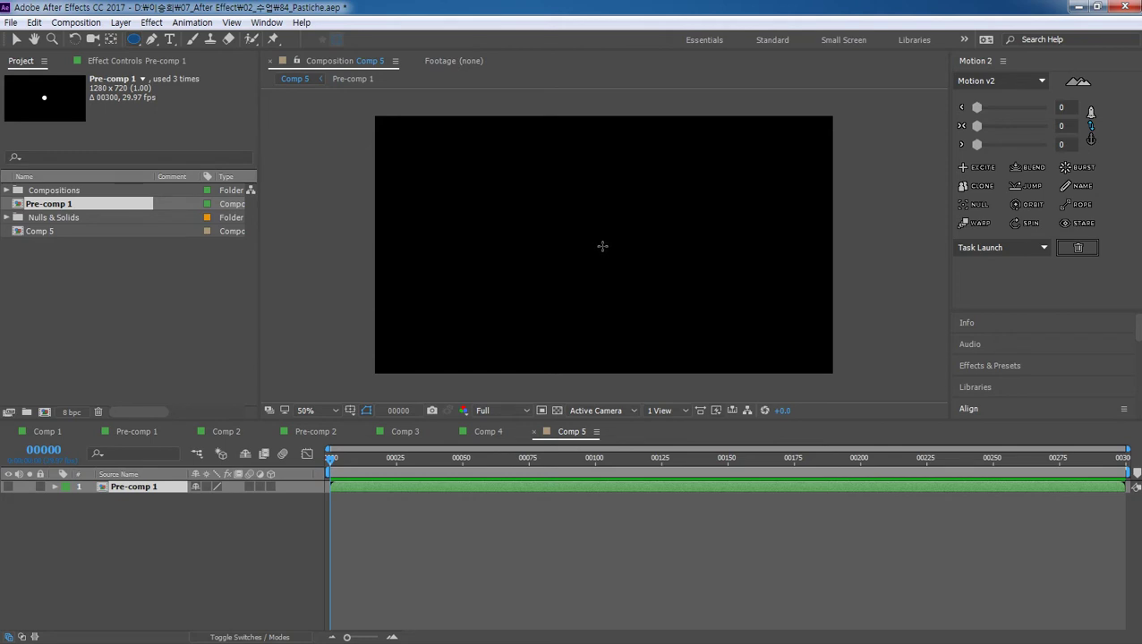
{"action": "left_click_drag", "start_coordinate": [602, 246], "coordinate": [616, 258]}
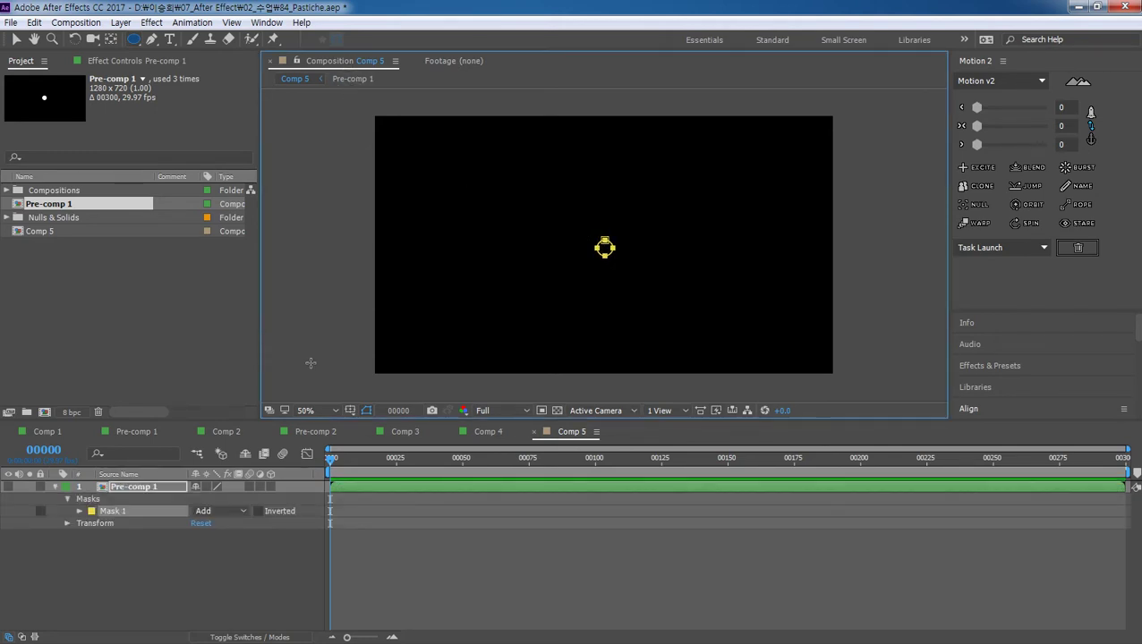
{"action": "key", "text": "ctrl+z"}
{"action": "left_click", "coordinate": [179, 544]}
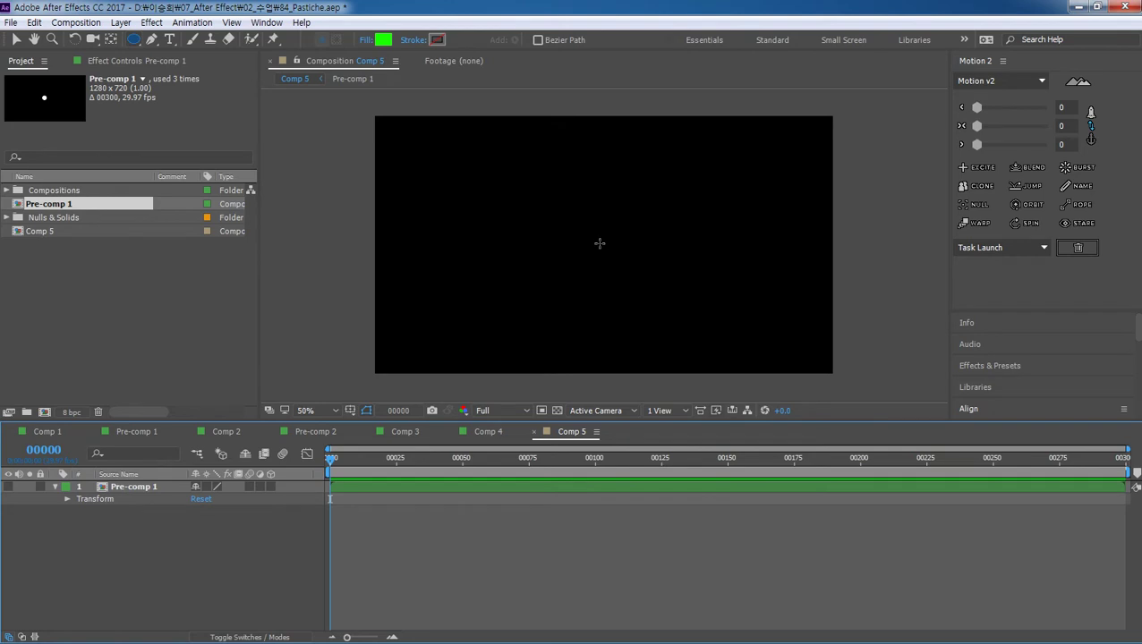
Step: Draw a small green circle and align it to the composition's horizontal and vertical centre
{"action": "left_click_drag", "start_coordinate": [593, 234], "coordinate": [633, 273]}
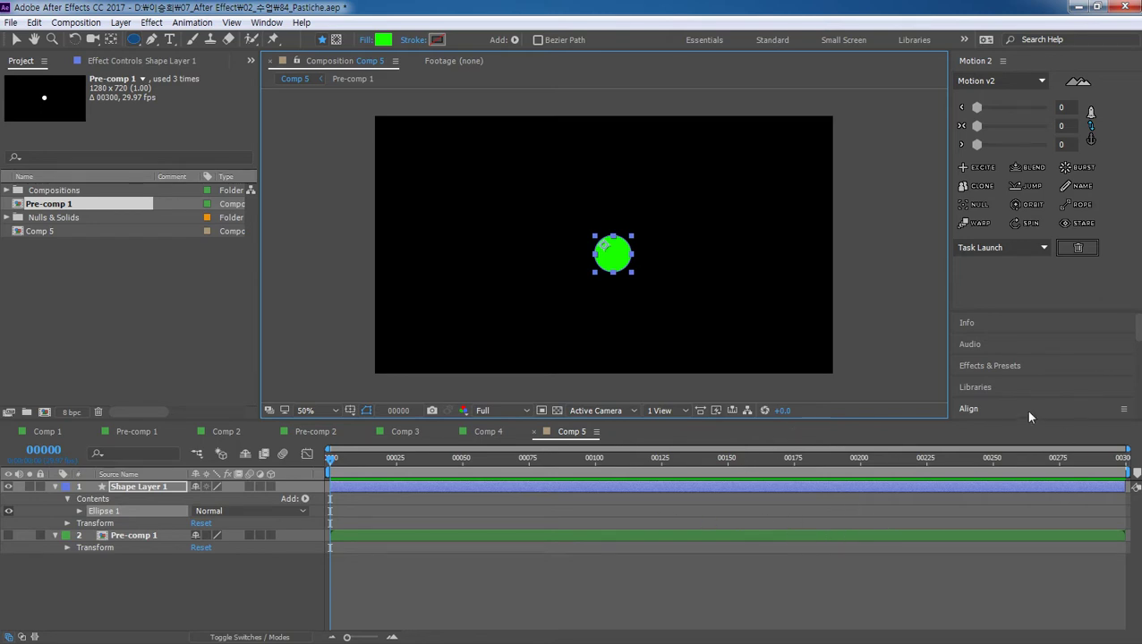
{"action": "mouse_move", "coordinate": [1092, 133]}
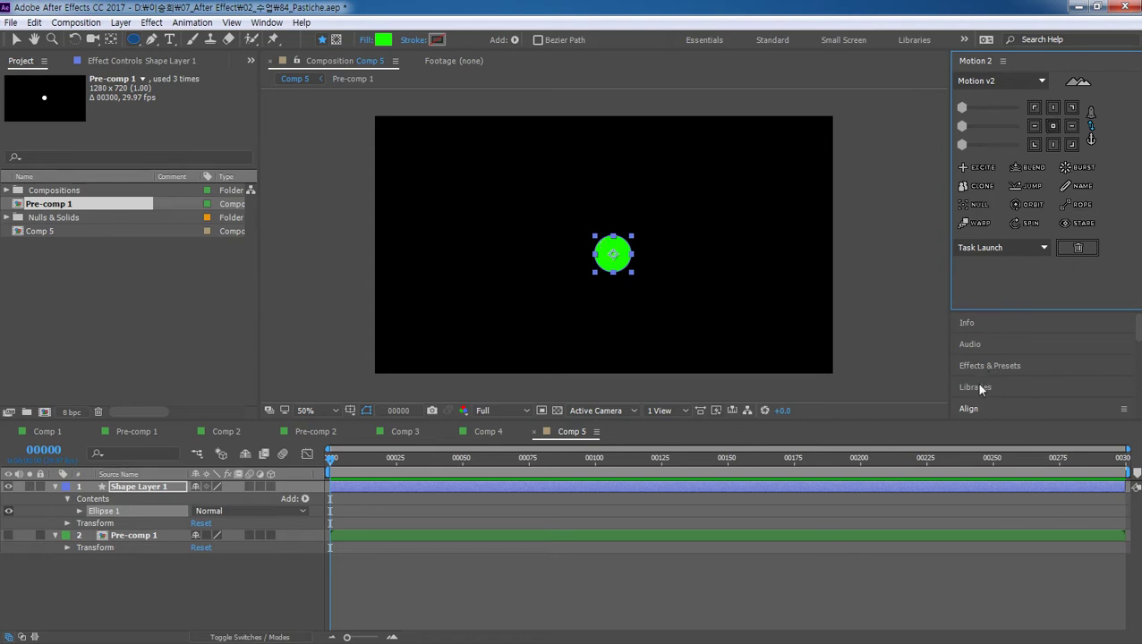
{"action": "left_click", "coordinate": [974, 410]}
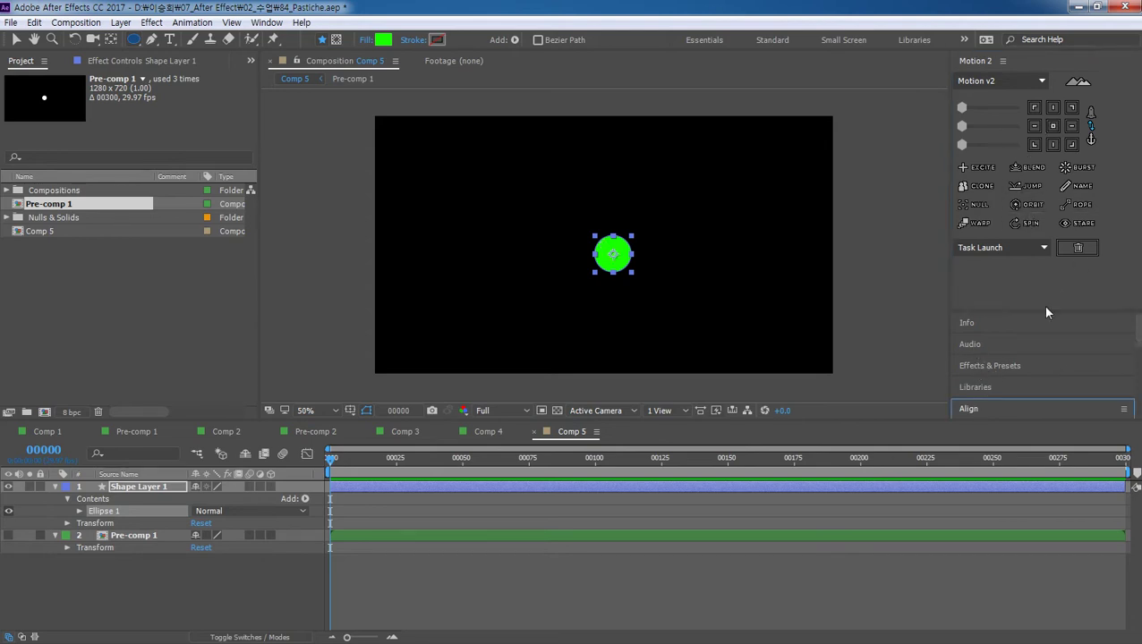
{"action": "scroll", "coordinate": [986, 390], "scroll_direction": "down", "scroll_amount": 4}
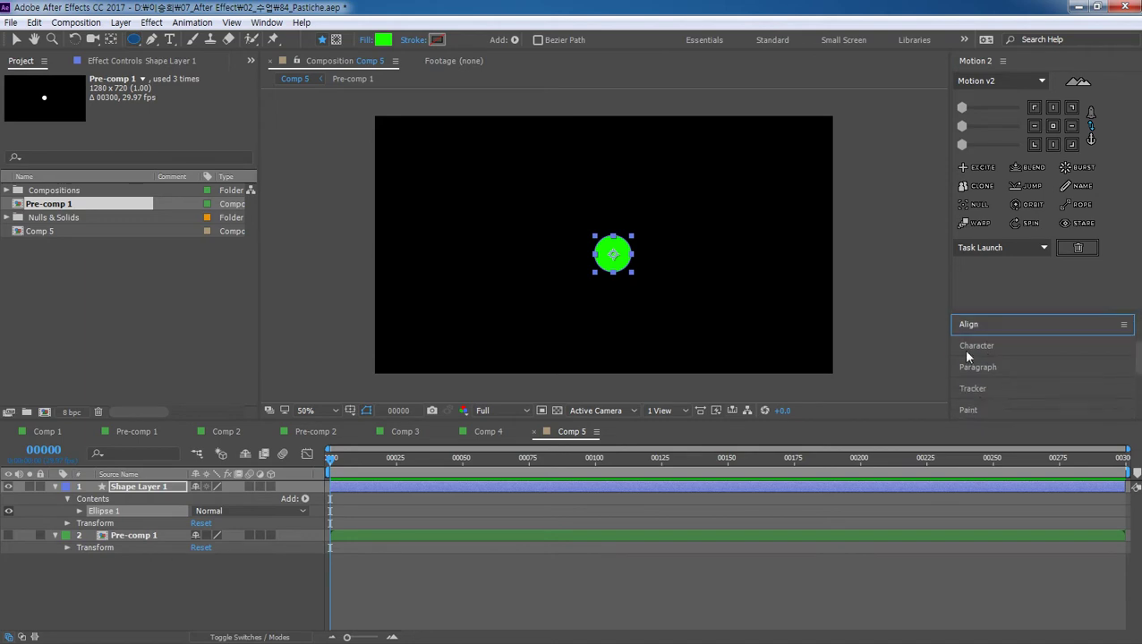
{"action": "left_click", "coordinate": [982, 330]}
{"action": "left_click", "coordinate": [988, 360]}
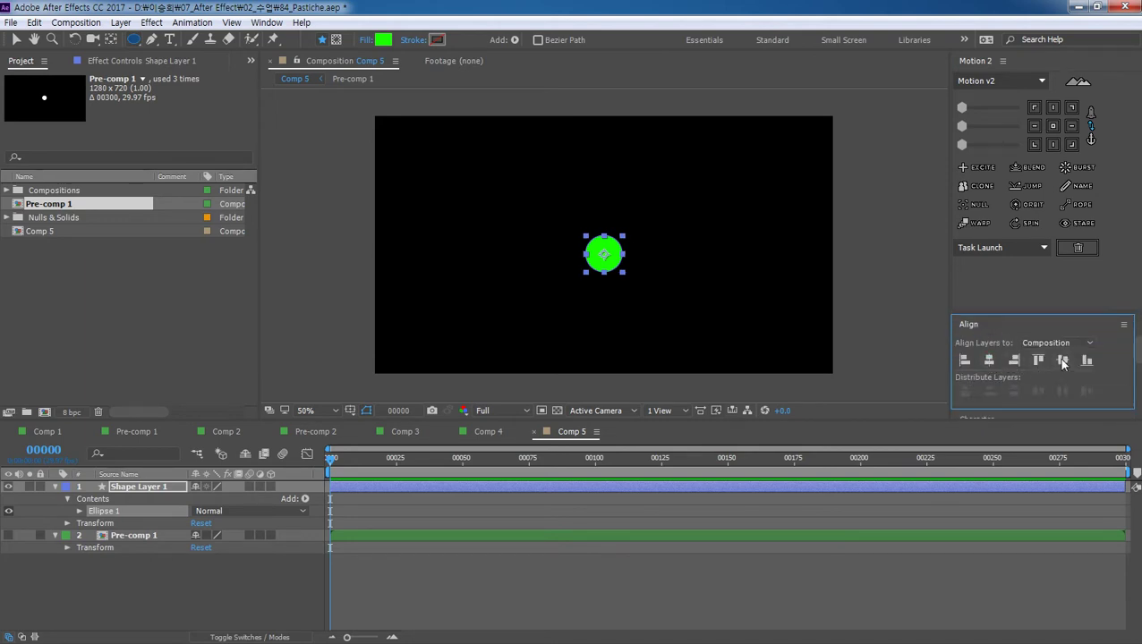
{"action": "left_click", "coordinate": [1063, 359]}
{"action": "left_click", "coordinate": [160, 576]}
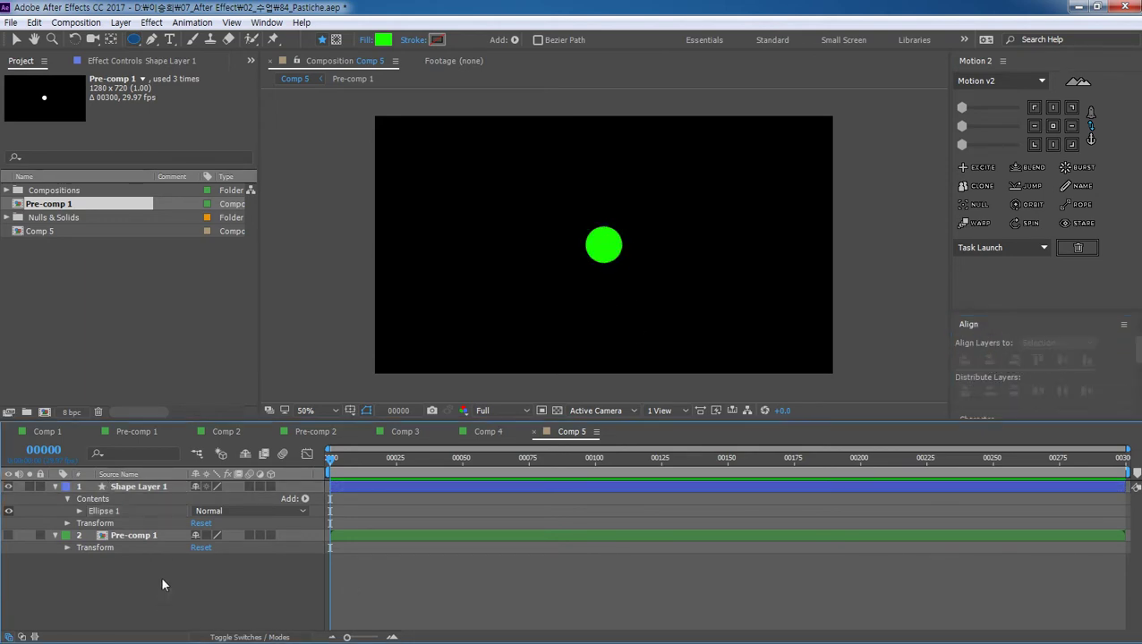
{"action": "left_click", "coordinate": [159, 486]}
Step: Duplicate Shape Layer 1 and fill the copy cyan
{"action": "key", "text": "ctrl+d"}
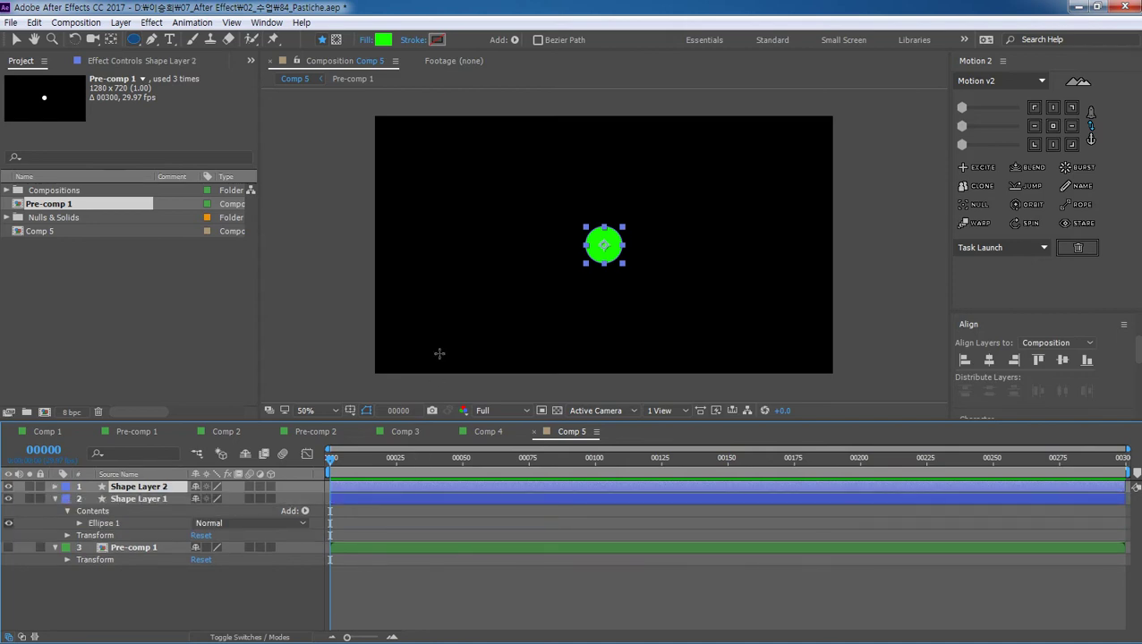
{"action": "left_click", "coordinate": [384, 40]}
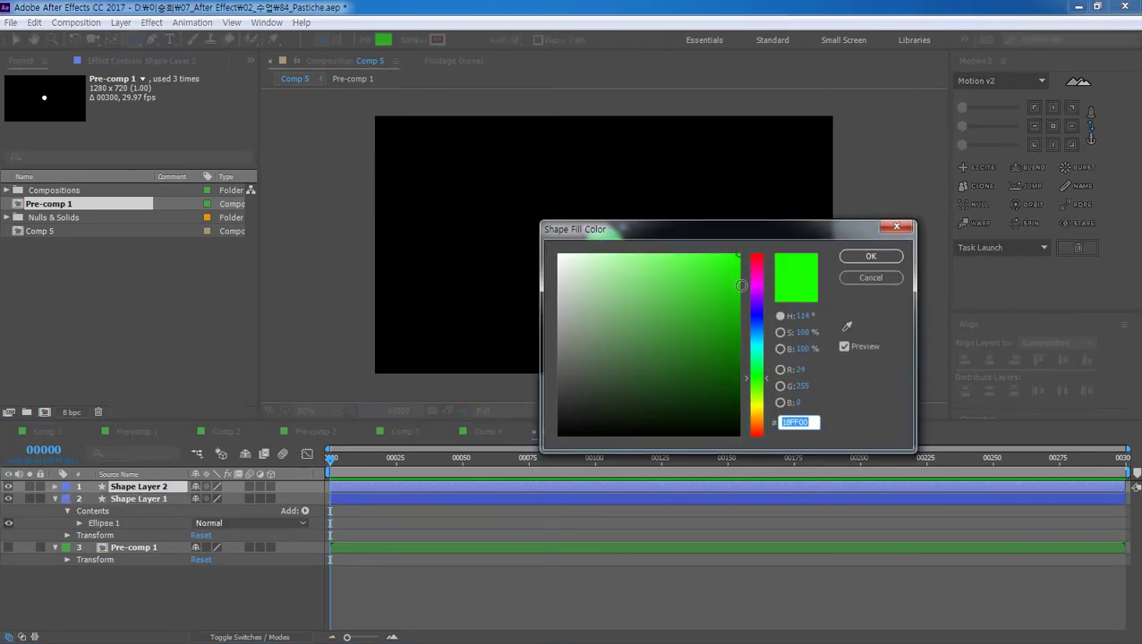
{"action": "left_click_drag", "start_coordinate": [756, 312], "coordinate": [755, 347]}
{"action": "left_click", "coordinate": [872, 257]}
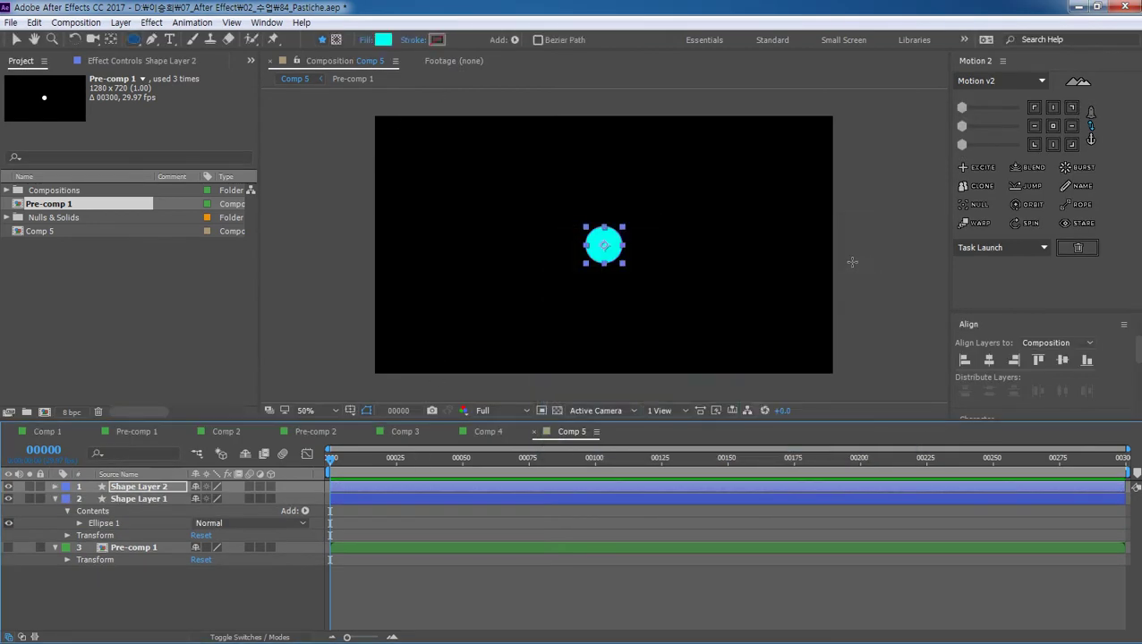
{"action": "left_click", "coordinate": [235, 580]}
{"action": "left_click", "coordinate": [136, 489]}
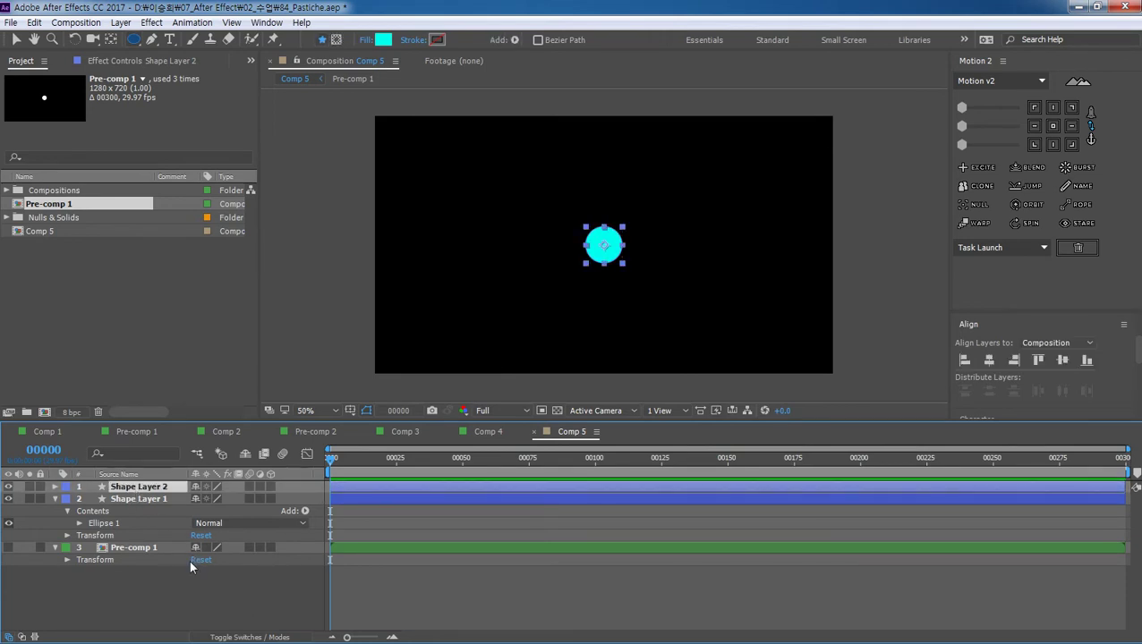
Step: Duplicate the cyan circle and fill the new copy yellow-green
{"action": "key", "text": "ctrl+d"}
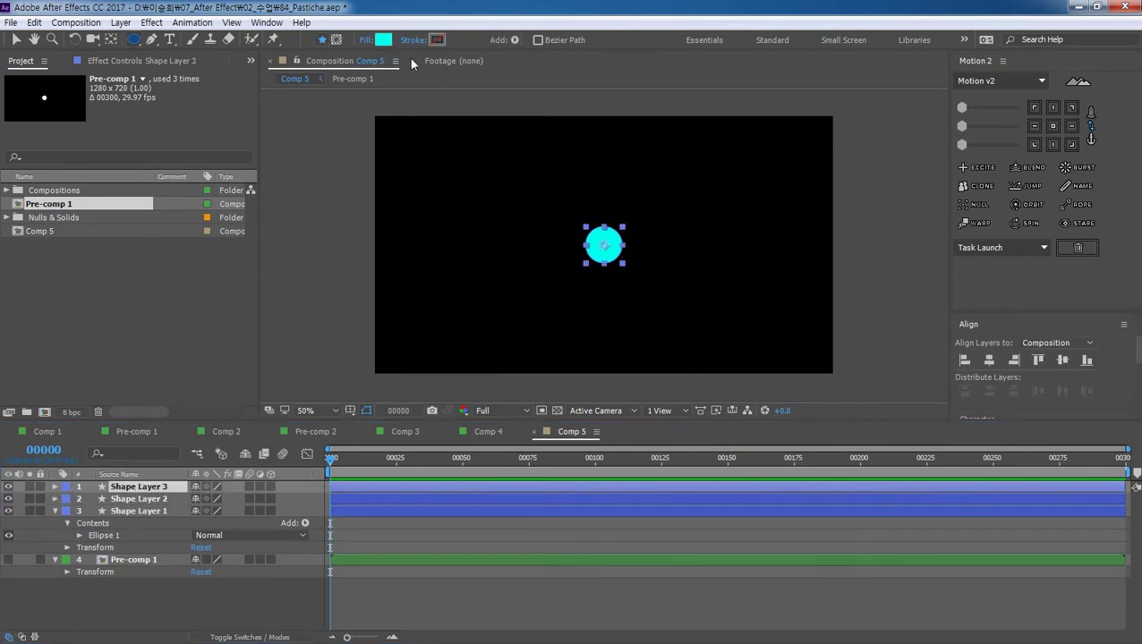
{"action": "left_click", "coordinate": [387, 41]}
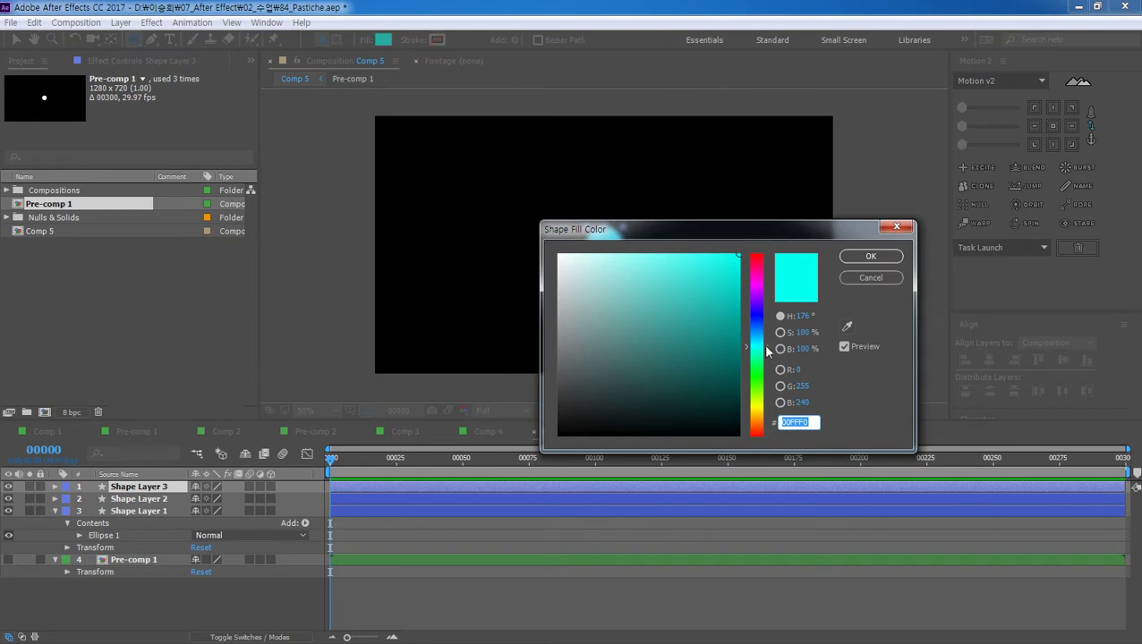
{"action": "left_click_drag", "start_coordinate": [757, 348], "coordinate": [757, 400]}
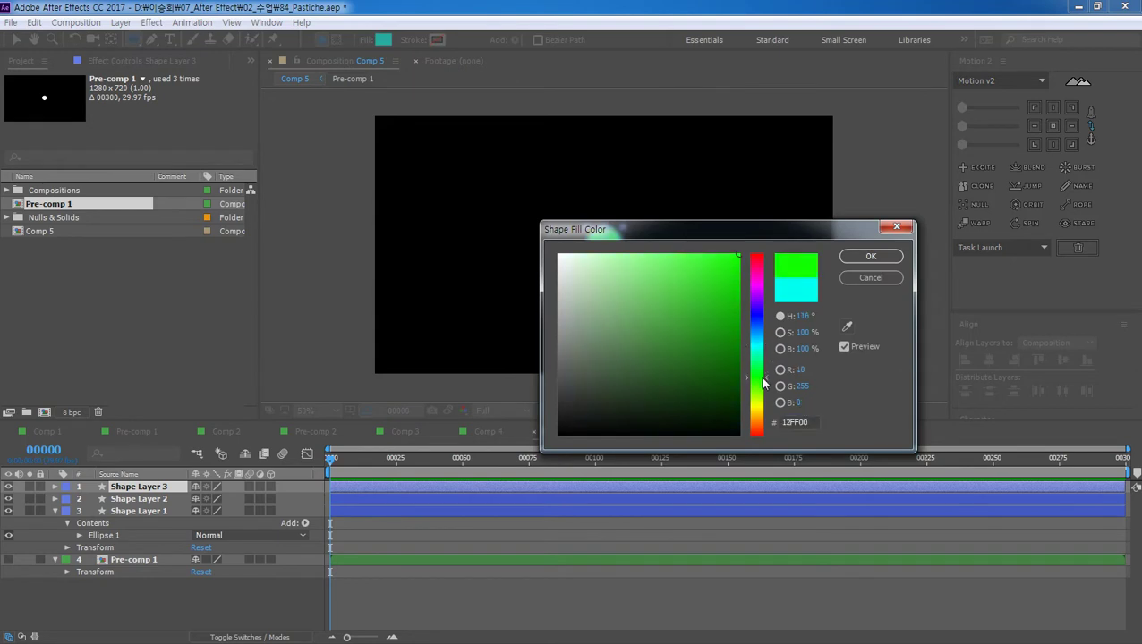
{"action": "left_click", "coordinate": [871, 256]}
{"action": "left_click", "coordinate": [144, 488]}
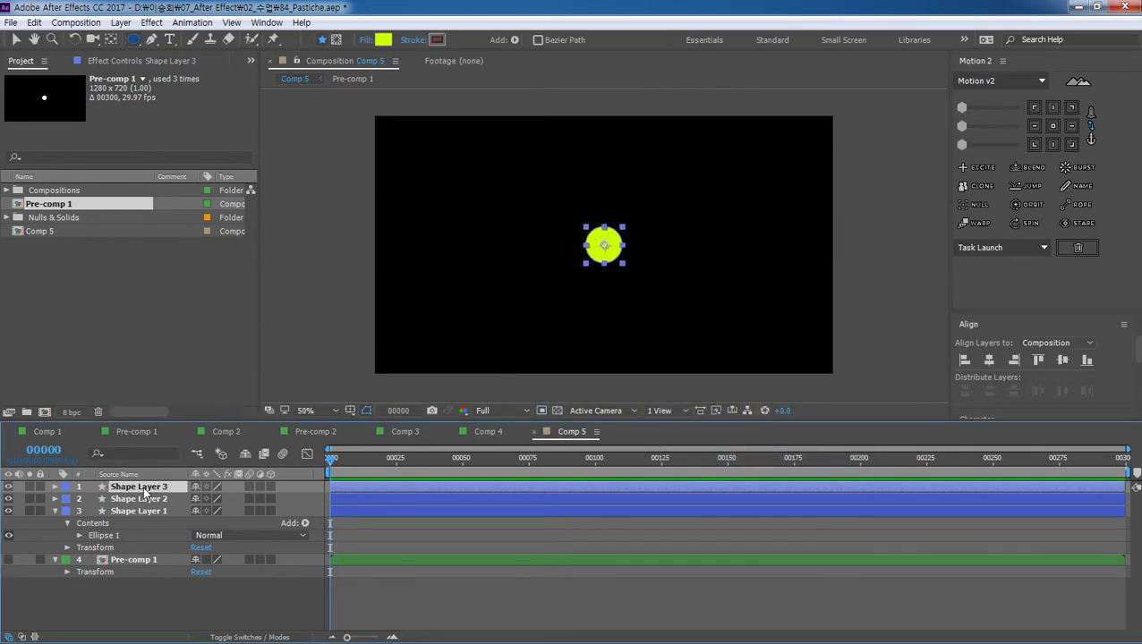
Step: Duplicate the yellow-green circle and fill the copy orange (FF9C00)
{"action": "key", "text": "ctrl+d"}
{"action": "left_click", "coordinate": [387, 41]}
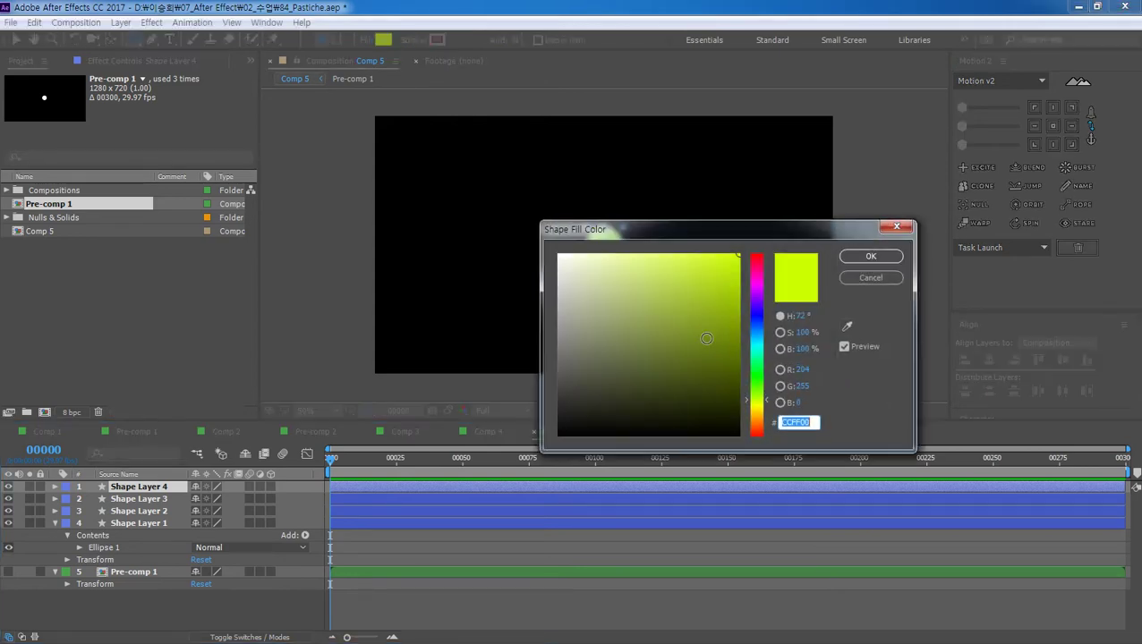
{"action": "left_click", "coordinate": [760, 417]}
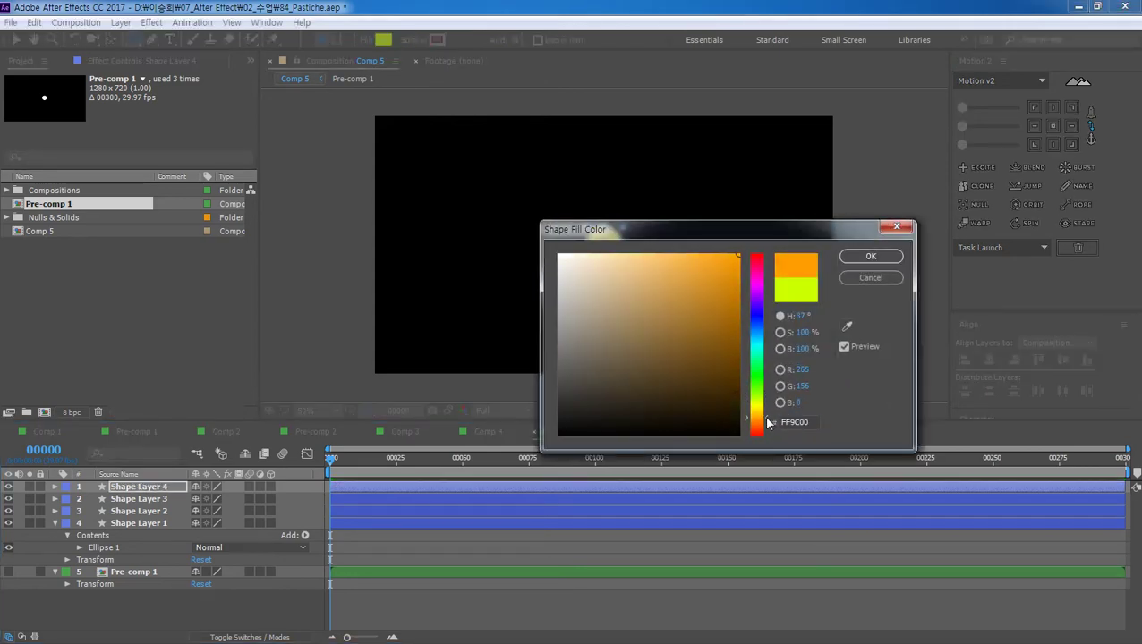
{"action": "left_click", "coordinate": [869, 256]}
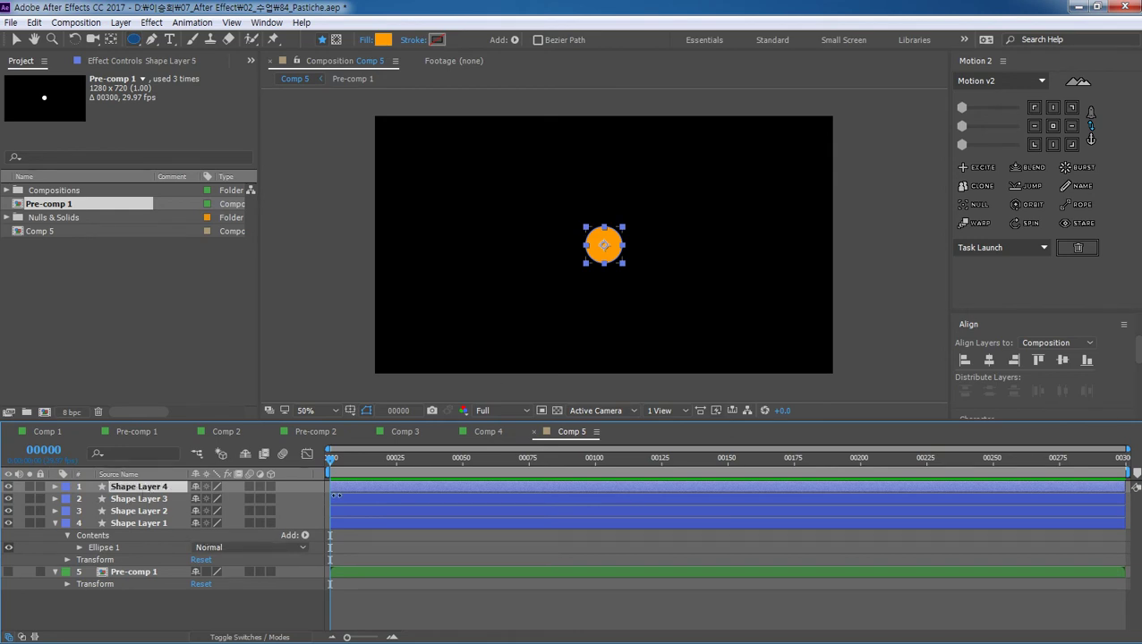
Step: Duplicate the orange circle as Shape Layer 5 and fill it magenta
{"action": "key", "text": "ctrl+d"}
{"action": "left_click", "coordinate": [383, 40]}
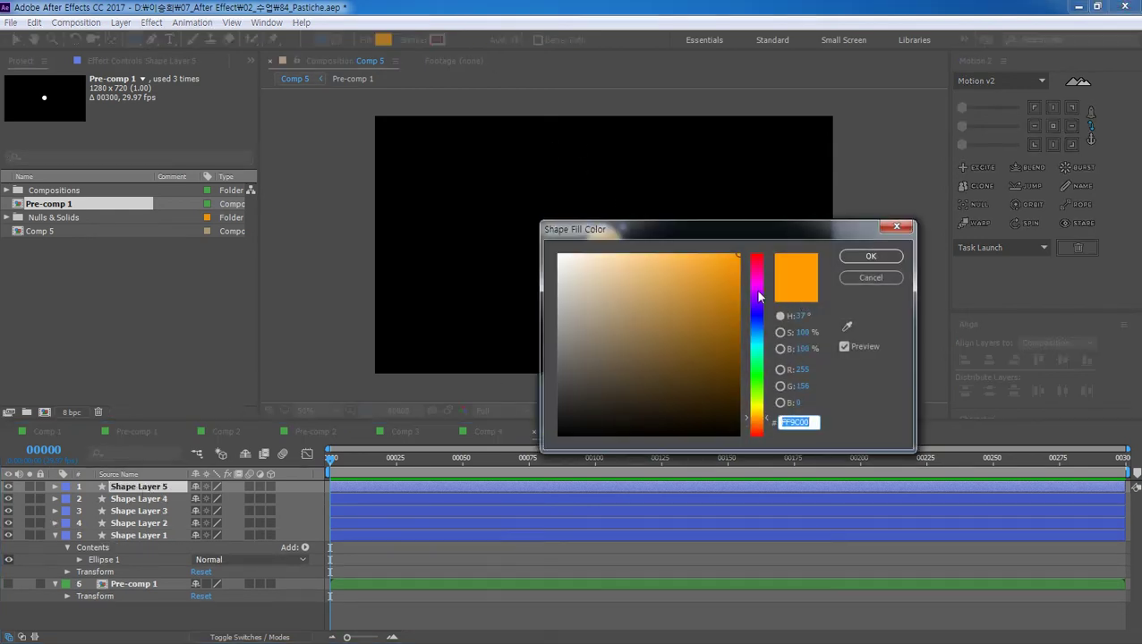
{"action": "left_click", "coordinate": [761, 283]}
{"action": "left_click", "coordinate": [869, 256]}
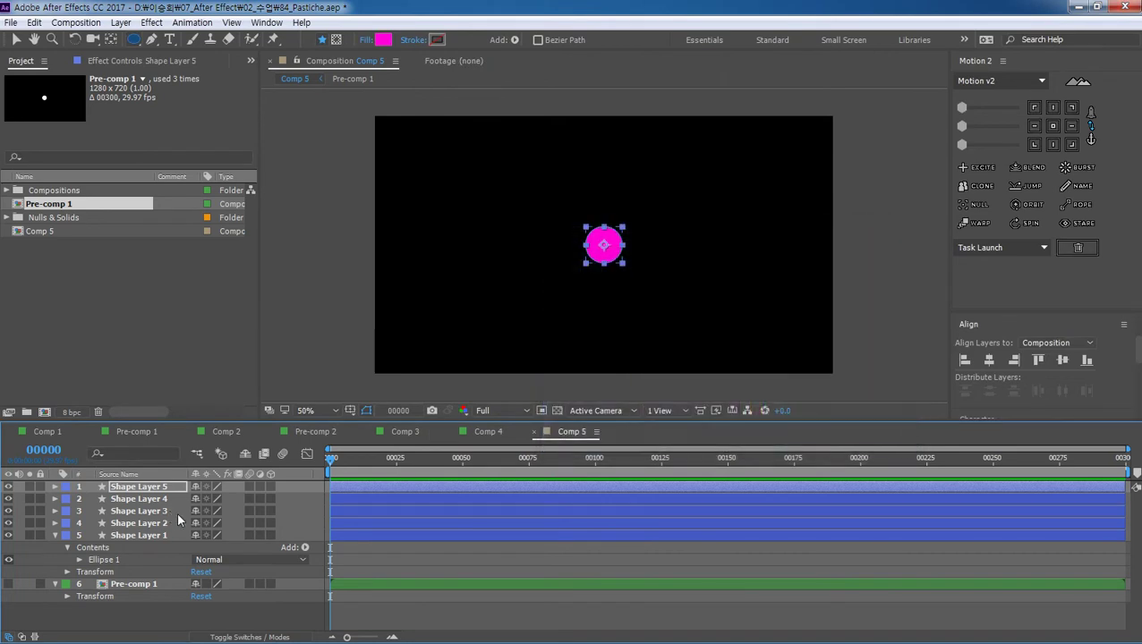
{"action": "left_click", "coordinate": [136, 586]}
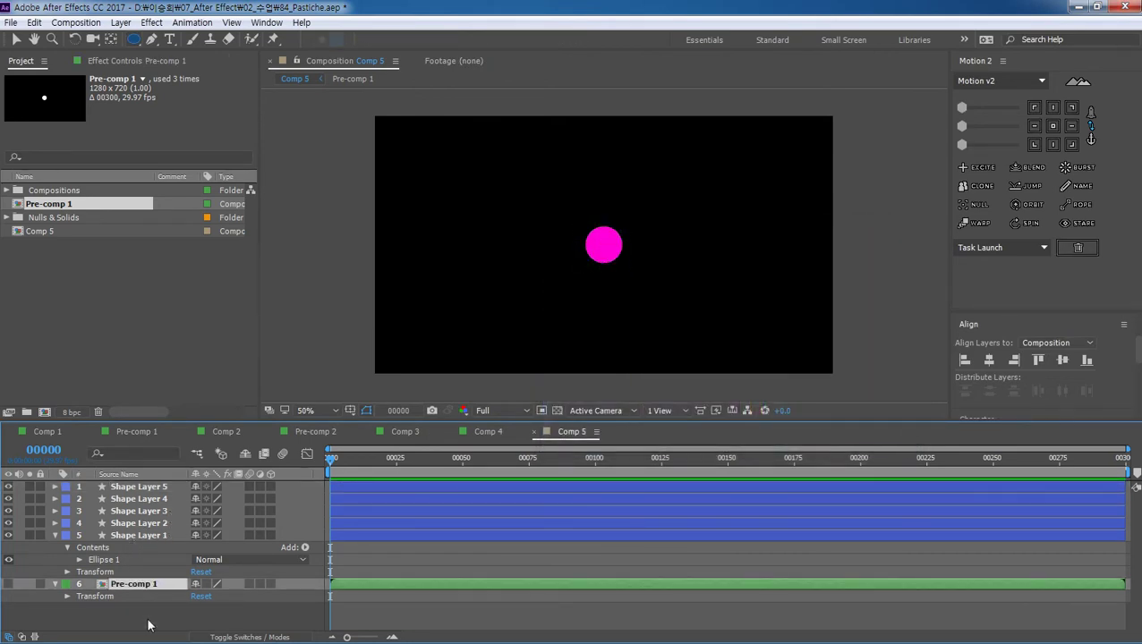
{"action": "left_click", "coordinate": [150, 625]}
{"action": "left_click", "coordinate": [153, 537]}
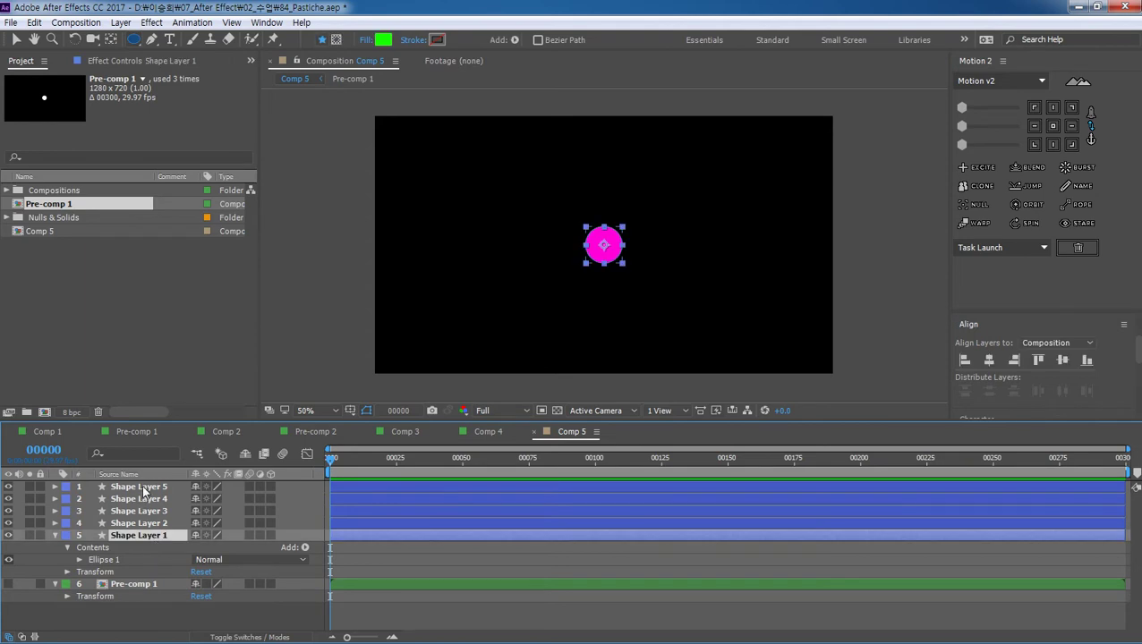
Step: Duplicate the five circle layers, then the resulting ten, to get twenty shape layers
{"action": "left_click", "coordinate": [143, 491], "text": "shift"}
{"action": "key", "text": "ctrl+d"}
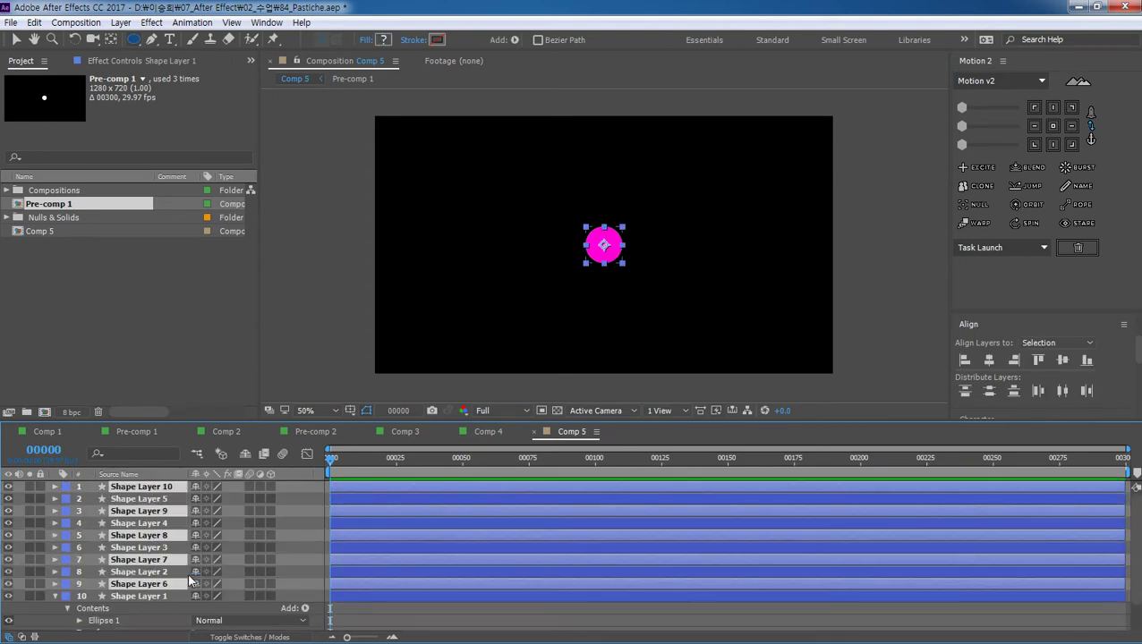
{"action": "left_click", "coordinate": [160, 598]}
{"action": "left_click", "coordinate": [146, 491], "text": "shift"}
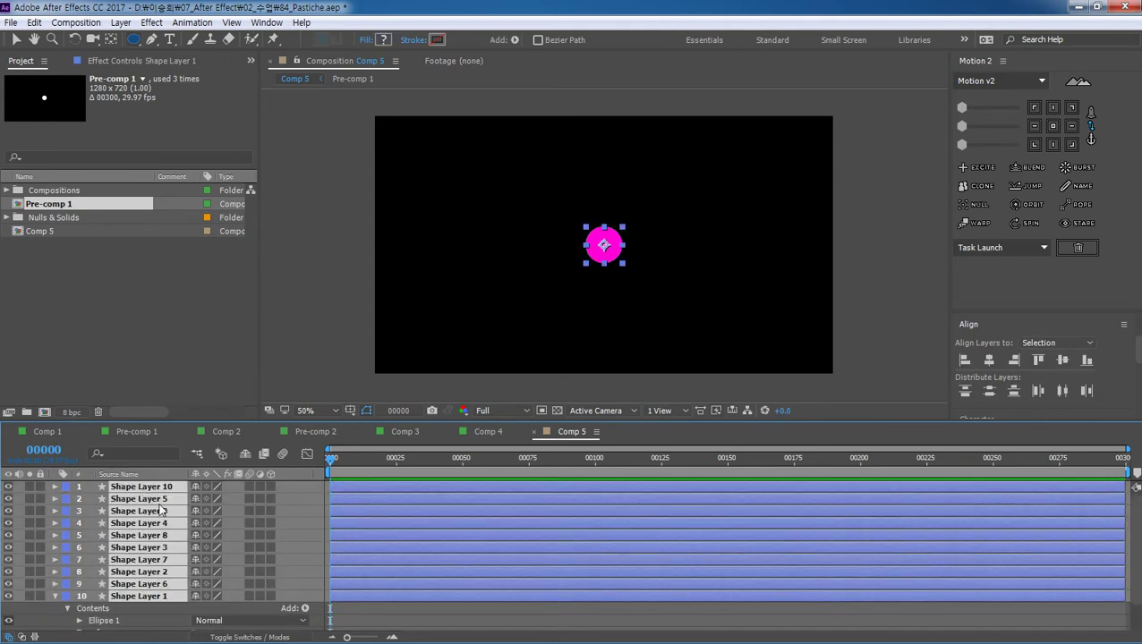
{"action": "key", "text": "ctrl+d"}
Step: Maximize the Timeline and keep duplicating the shape layers until there are 100
{"action": "key", "text": "grave"}
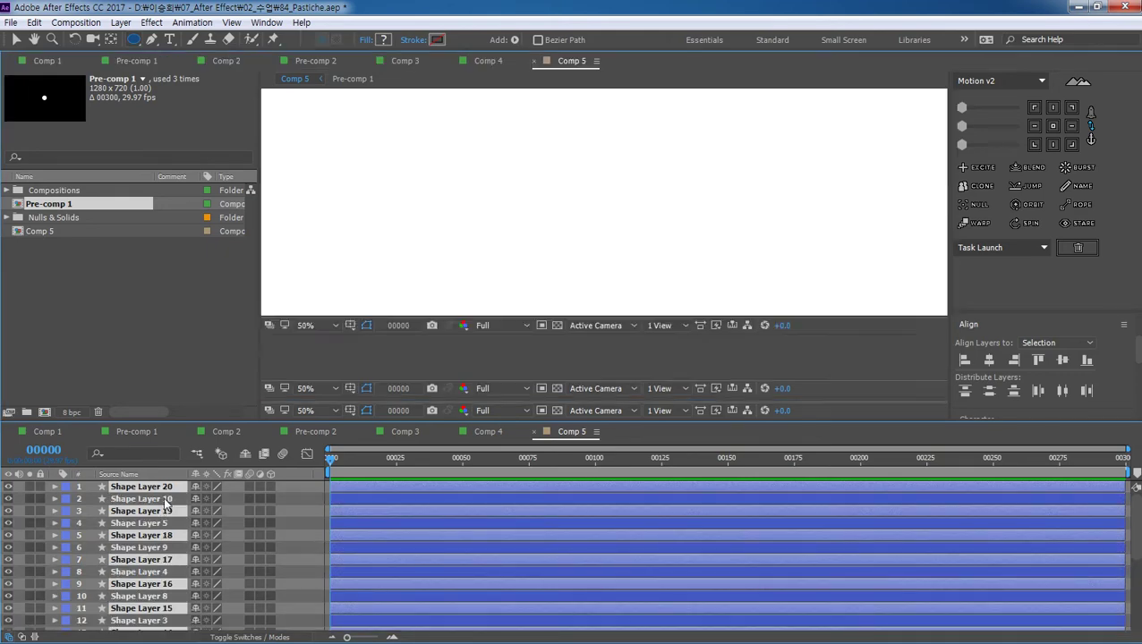
{"action": "left_click", "coordinate": [187, 463]}
{"action": "left_click", "coordinate": [150, 349]}
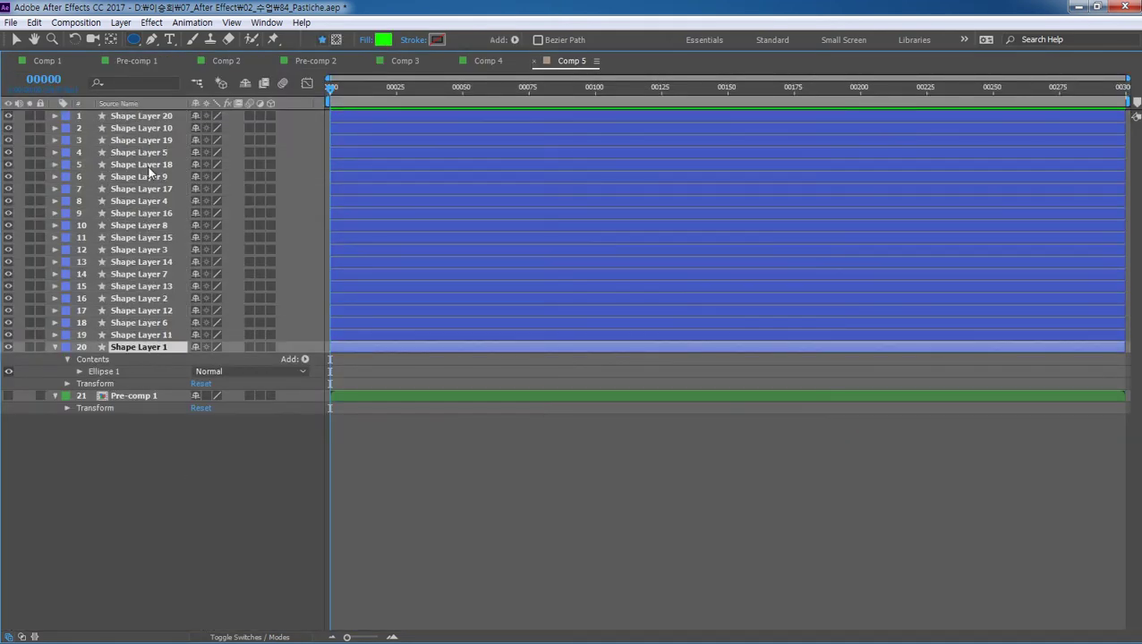
{"action": "left_click", "coordinate": [165, 119], "text": "shift"}
{"action": "key", "text": "ctrl+d"}
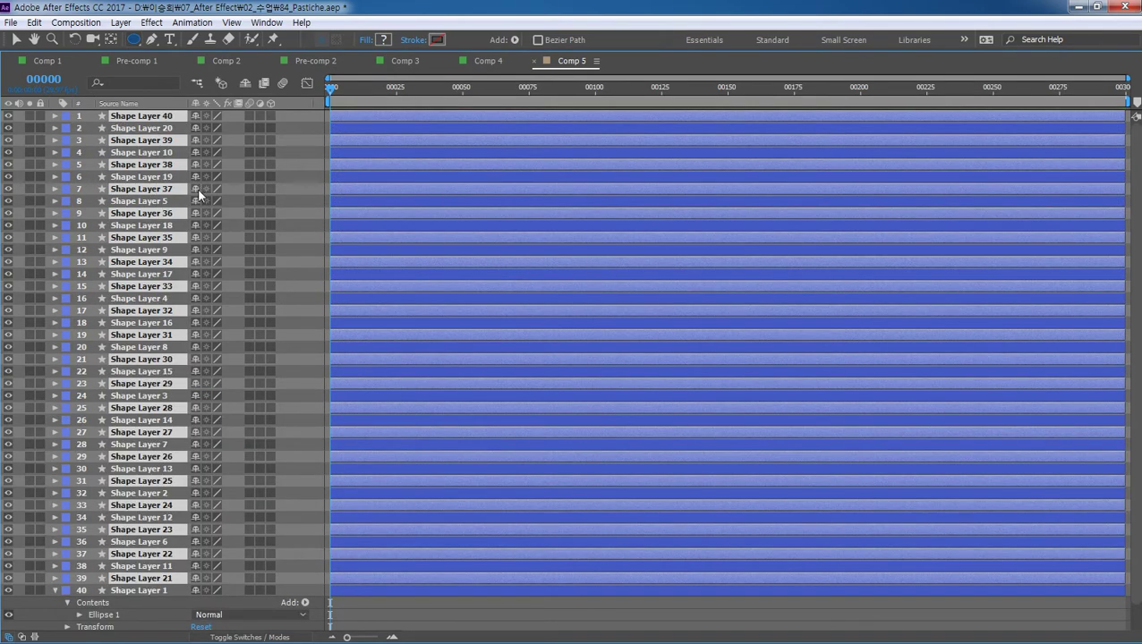
{"action": "key", "text": "ctrl+d"}
{"action": "key", "text": "ctrl+d"}
{"action": "key", "text": "ctrl+d"}
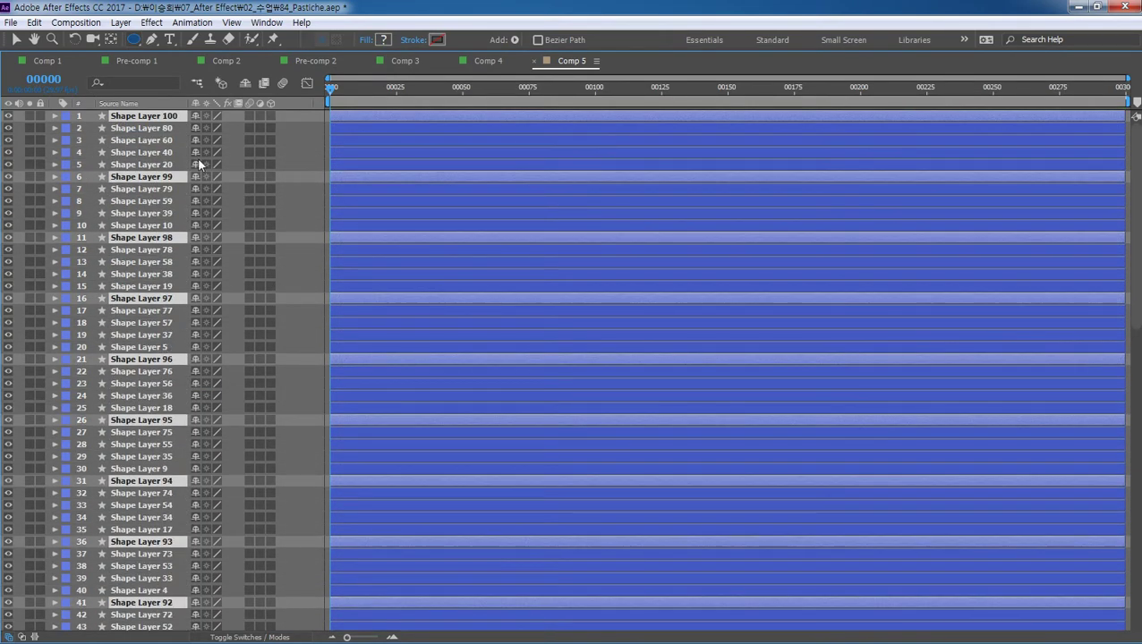
{"action": "scroll", "coordinate": [474, 320], "scroll_direction": "down", "scroll_amount": 5}
{"action": "scroll", "coordinate": [482, 415], "scroll_direction": "down", "scroll_amount": 5}
Step: Bring Pre-comp 1 to the front with Ctrl+Shift+] and restore the Timeline size
{"action": "scroll", "coordinate": [430, 511], "scroll_direction": "down", "scroll_amount": 5}
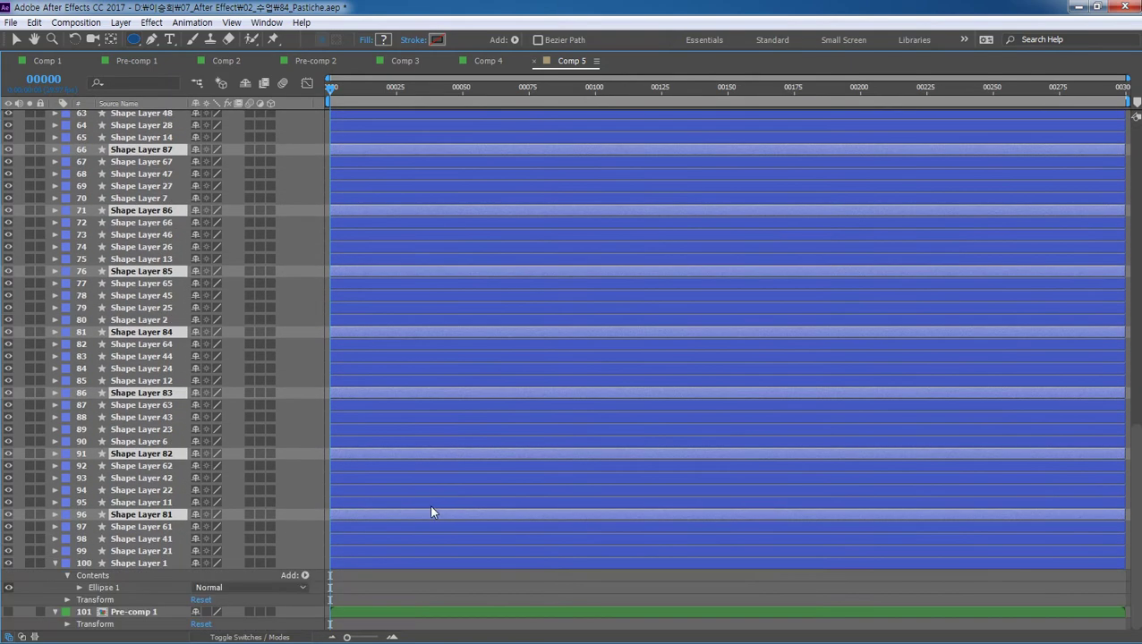
{"action": "left_click", "coordinate": [143, 614]}
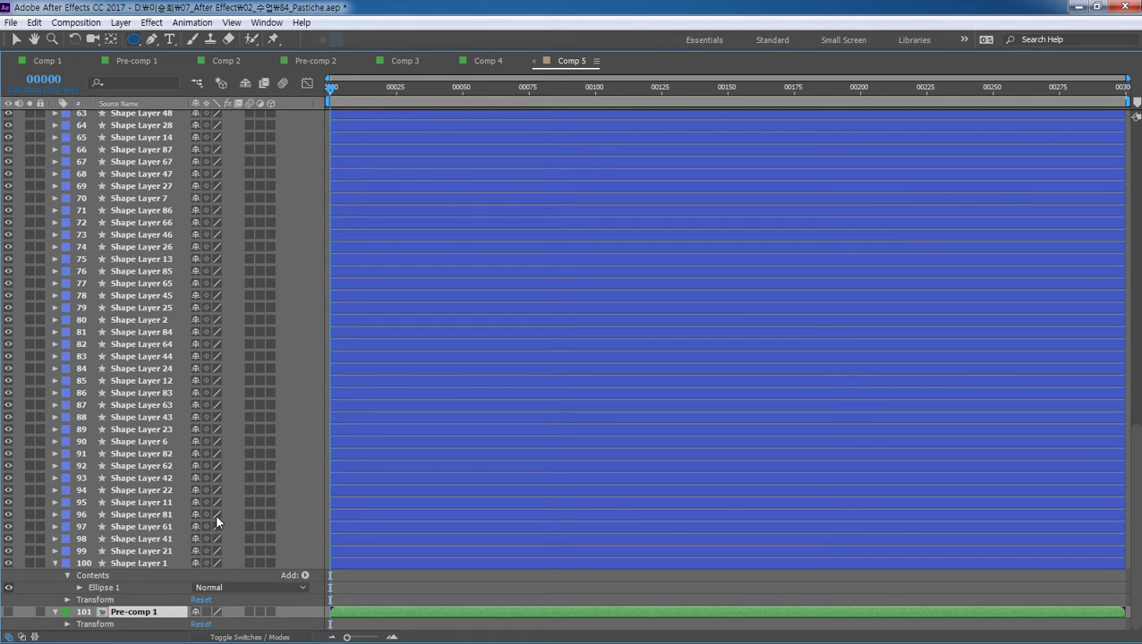
{"action": "key", "text": "ctrl+shift+bracketright"}
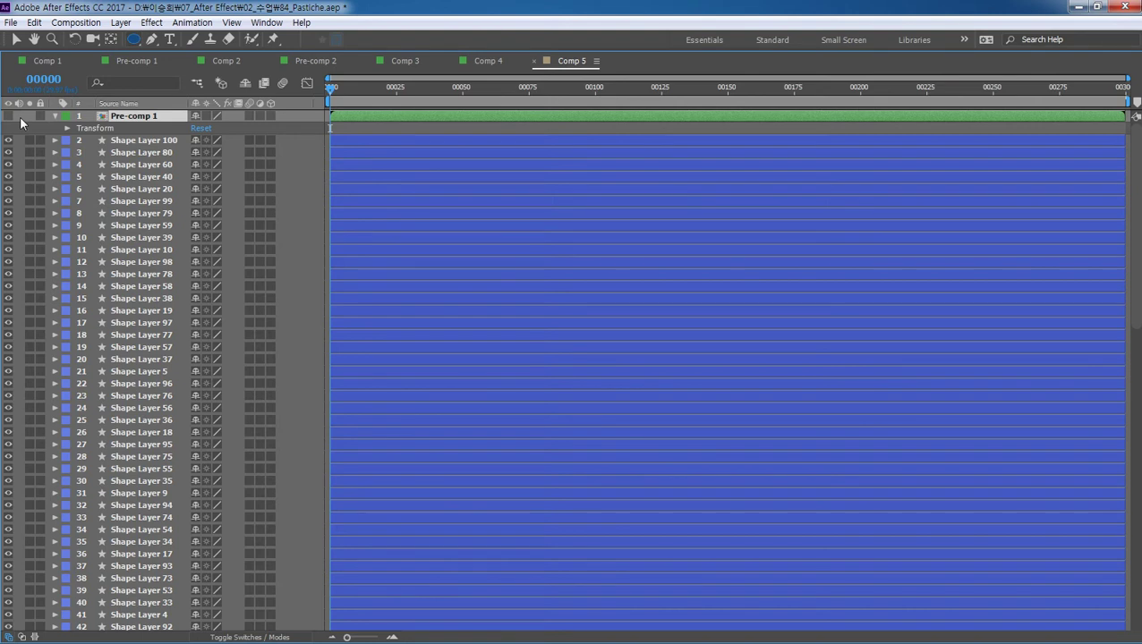
{"action": "key", "text": "grave"}
Step: At frame 45, apply Trapcode Particular to Pre-comp 1, delete it, and reopen the Effect menu
{"action": "left_click", "coordinate": [513, 488]}
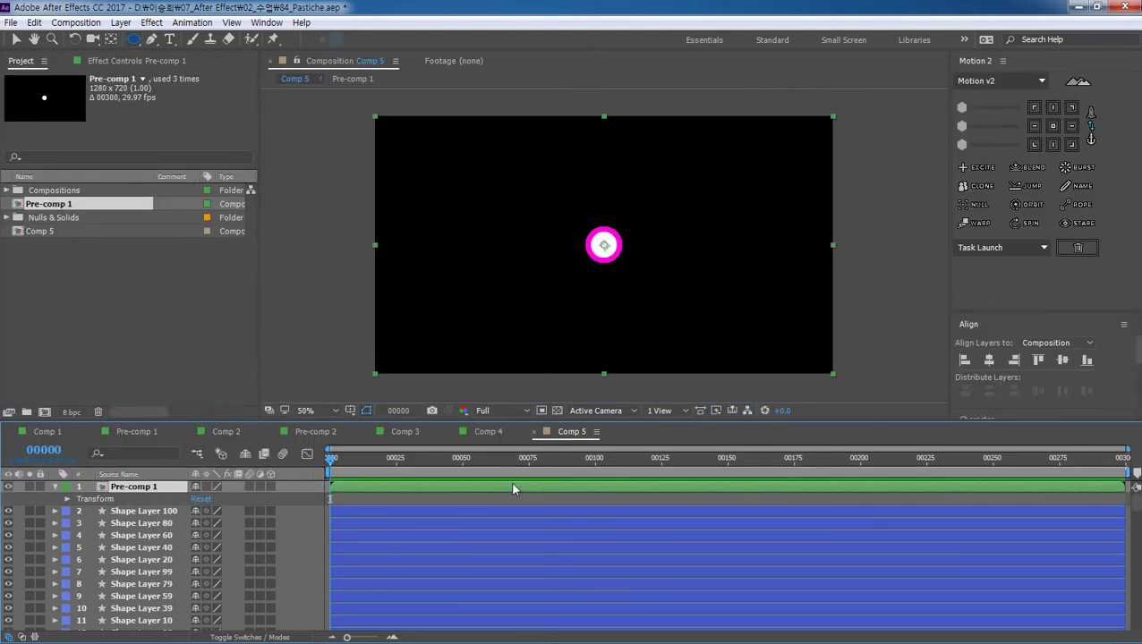
{"action": "mouse_move", "coordinate": [331, 461]}
{"action": "left_mouse_down"}
{"action": "mouse_move", "coordinate": [653, 498]}
{"action": "mouse_move", "coordinate": [296, 484]}
{"action": "left_mouse_up"}
{"action": "left_click", "coordinate": [151, 22]}
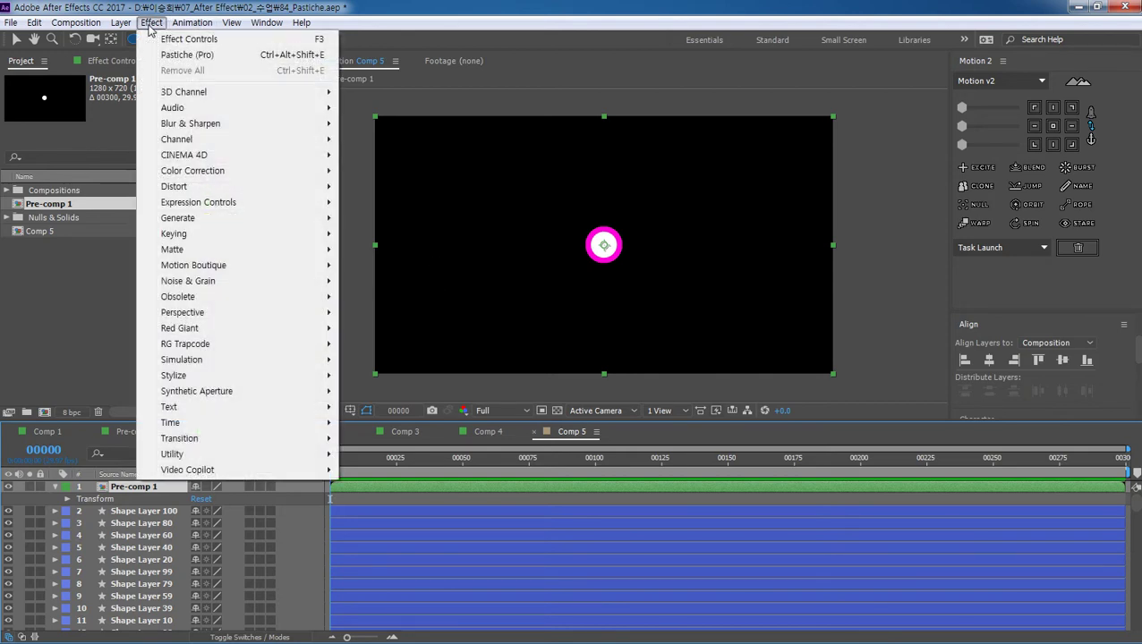
{"action": "mouse_move", "coordinate": [211, 349]}
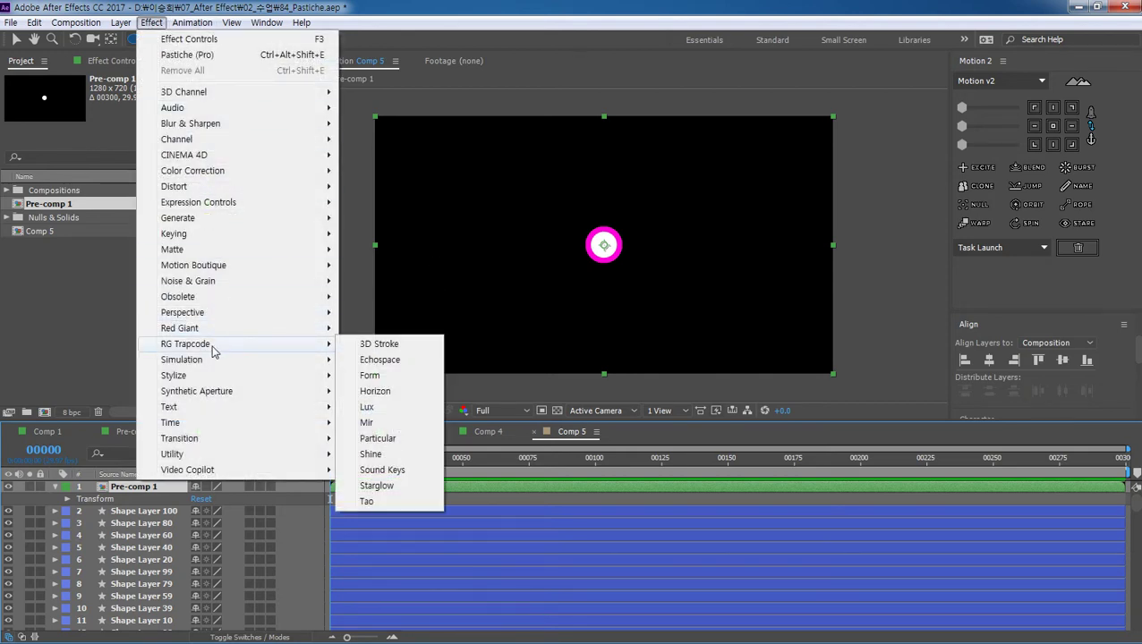
{"action": "left_click", "coordinate": [377, 438]}
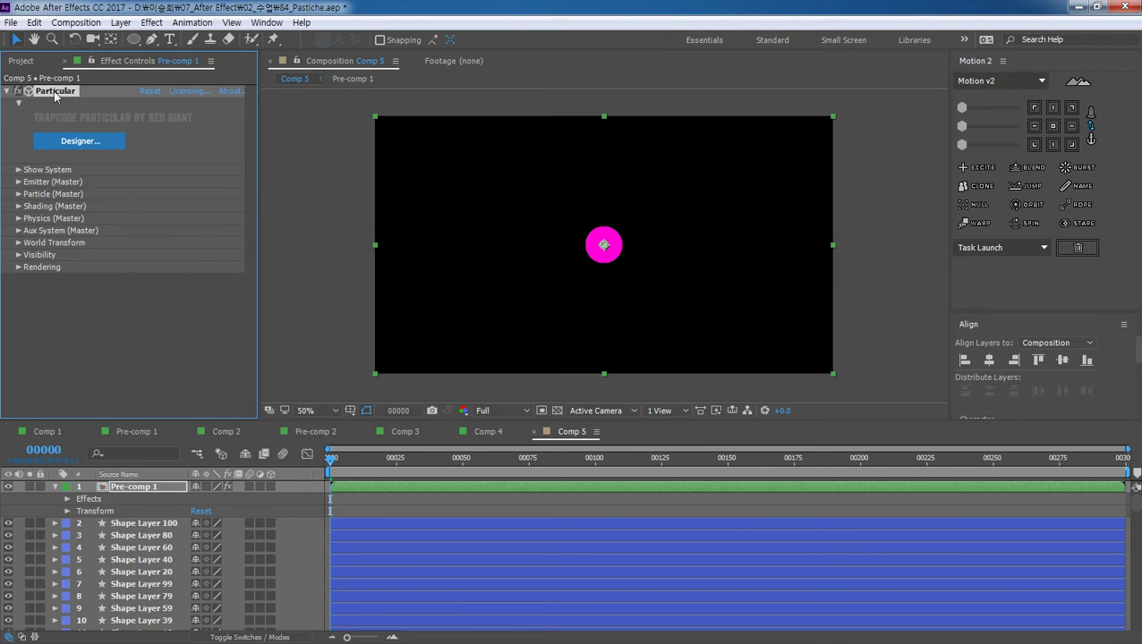
{"action": "key", "text": "Delete"}
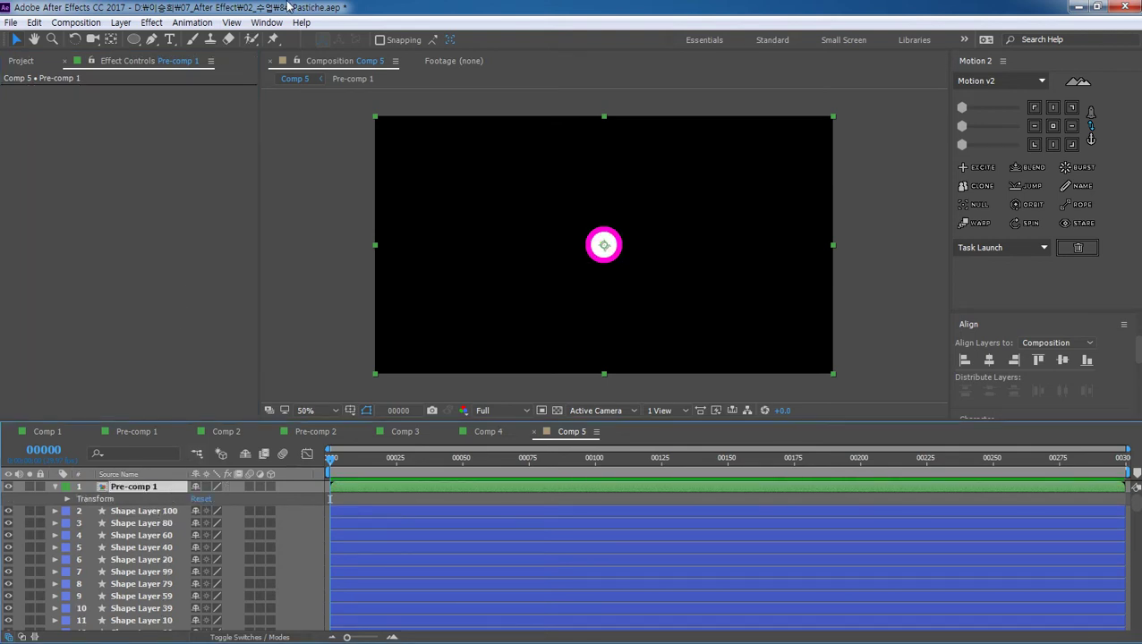
{"action": "left_click", "coordinate": [151, 22]}
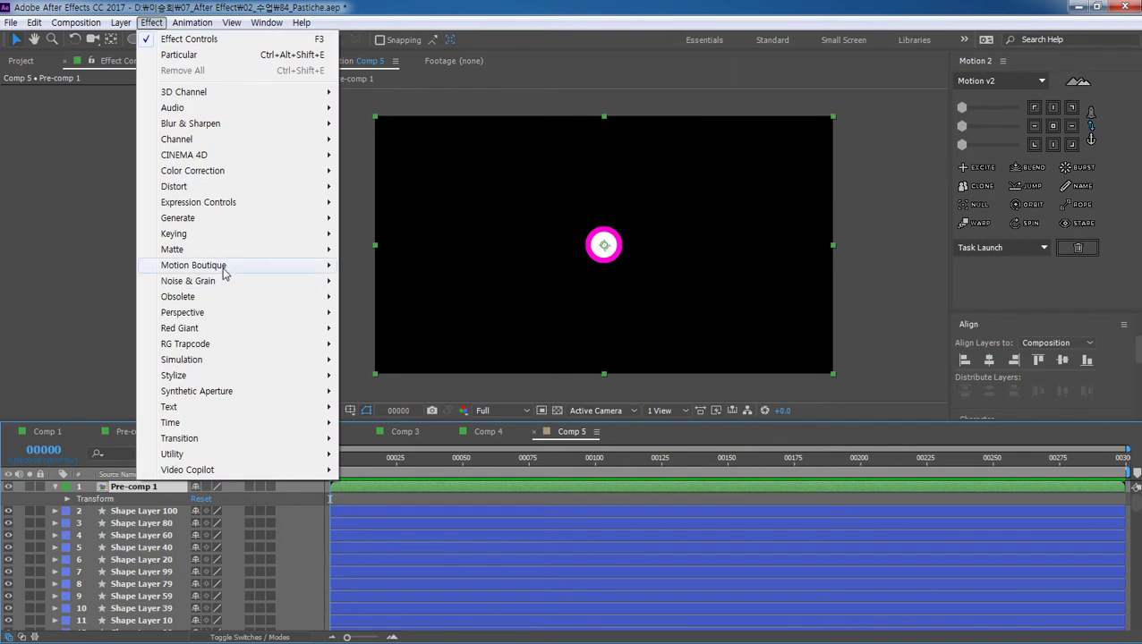
Step: Apply Pastiche (Pro) to Pre-comp 1 and expand its Transform and Animation settings
{"action": "mouse_move", "coordinate": [224, 269]}
{"action": "left_click", "coordinate": [386, 265]}
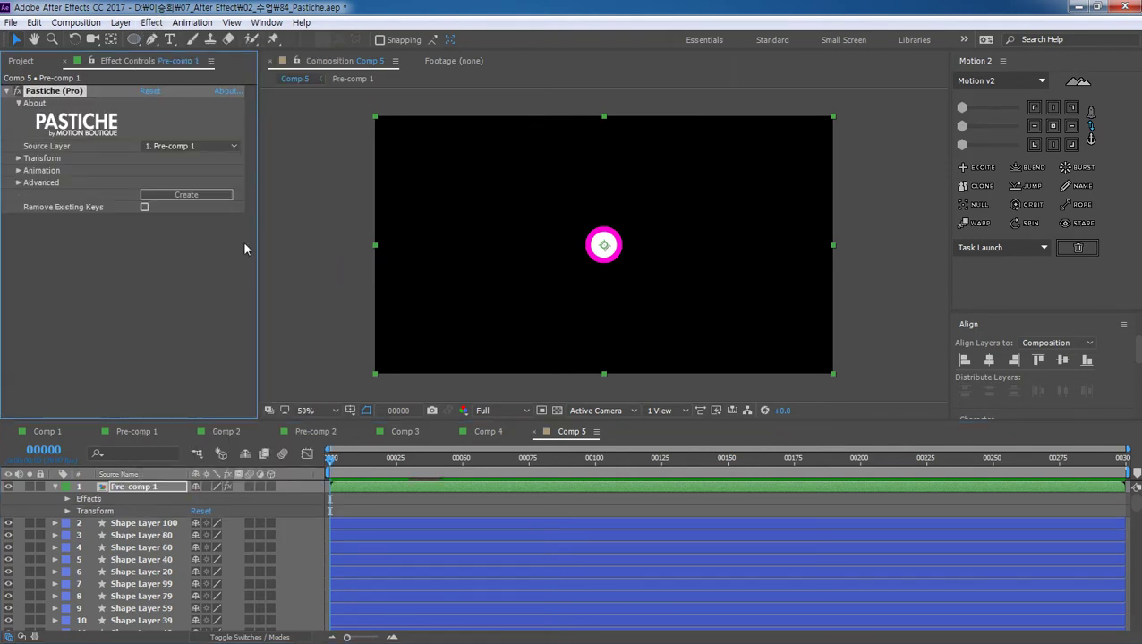
{"action": "left_click", "coordinate": [19, 158]}
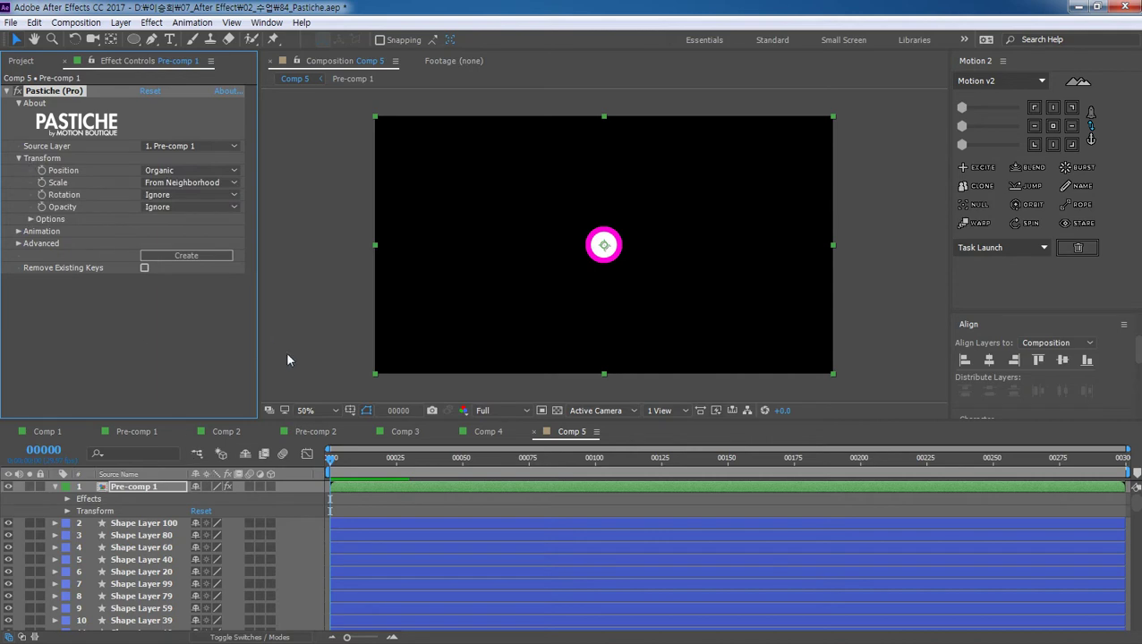
{"action": "left_click", "coordinate": [19, 232]}
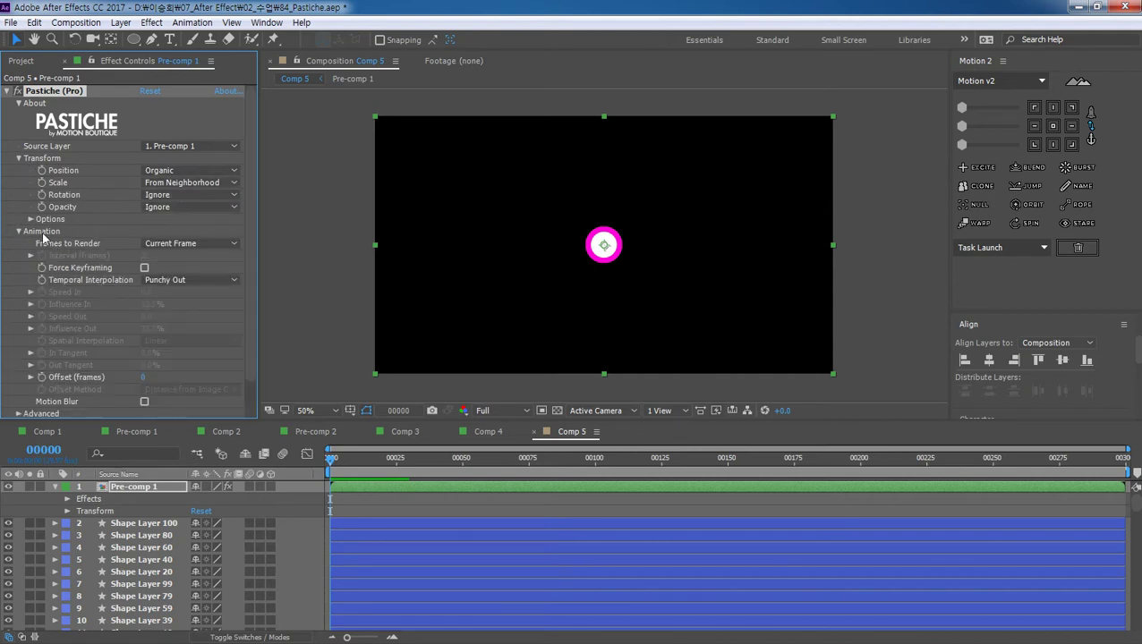
Step: Set Frames to Render to Every X Frames with a 31-frame interval
{"action": "left_click", "coordinate": [167, 246]}
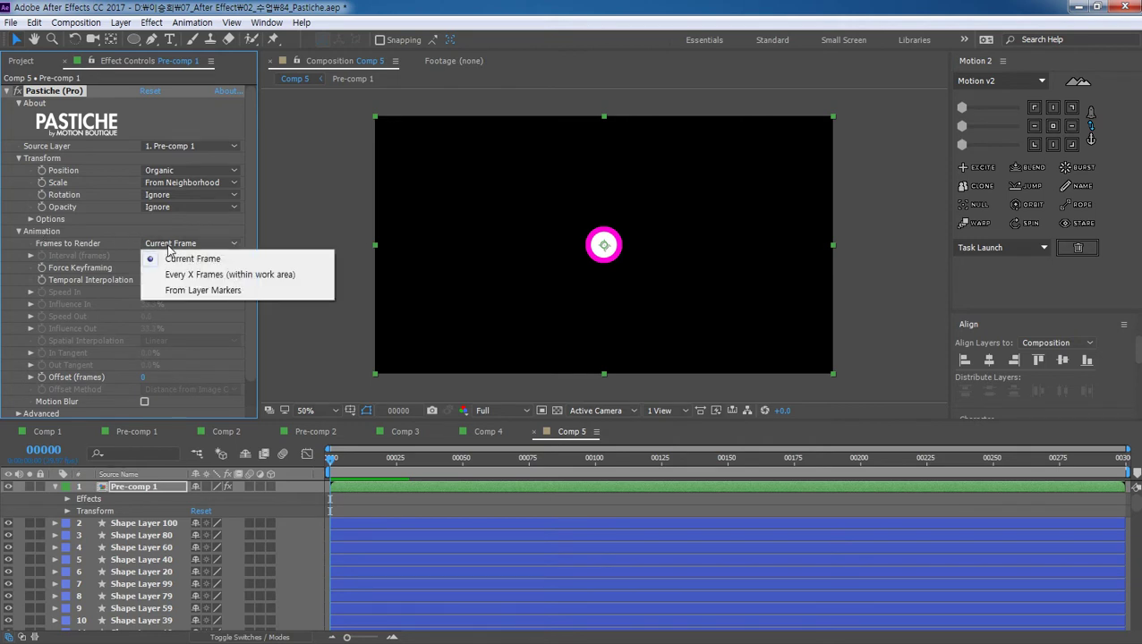
{"action": "left_click", "coordinate": [205, 274]}
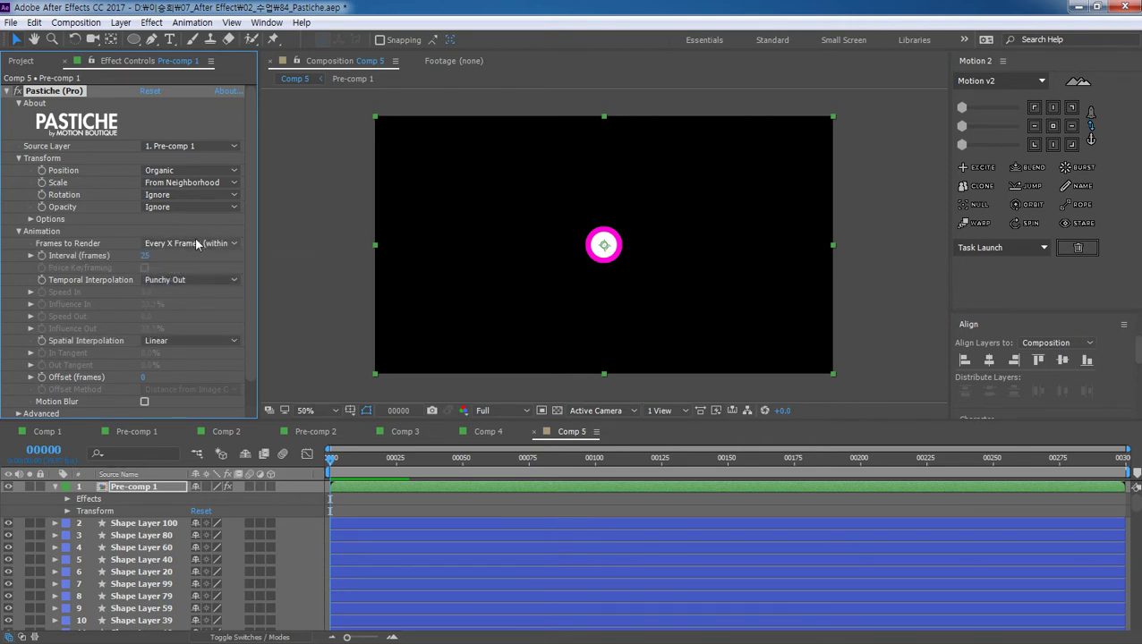
{"action": "left_click", "coordinate": [145, 256]}
{"action": "type", "text": "31"}
{"action": "left_click", "coordinate": [183, 256]}
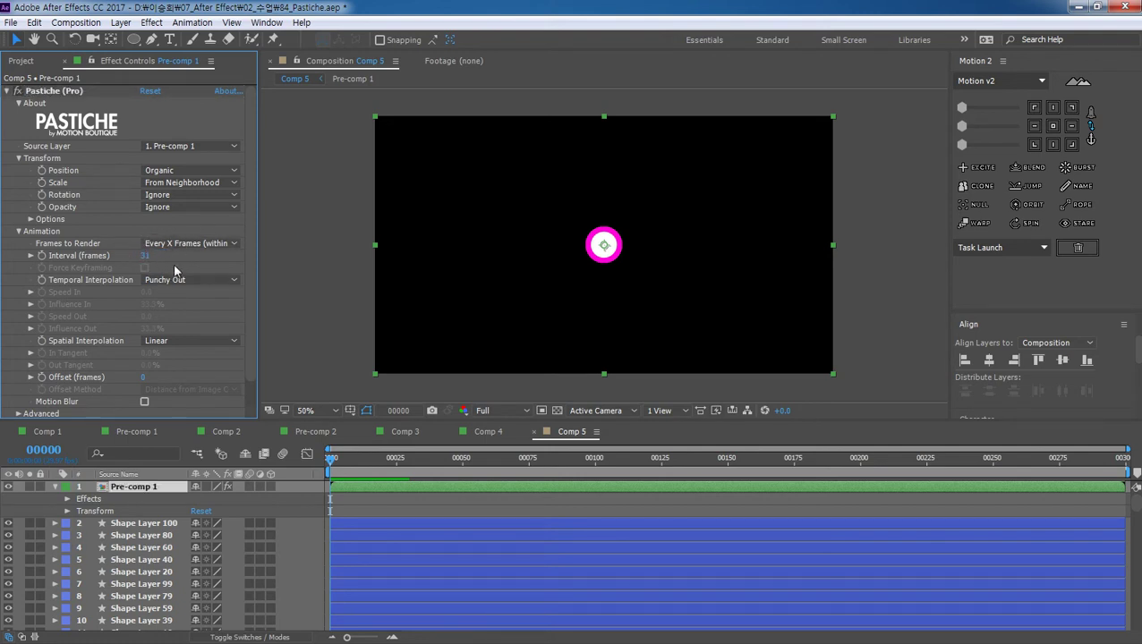
{"action": "scroll", "coordinate": [249, 344], "scroll_direction": "down", "scroll_amount": 2}
Step: Create the Pastiche animation, hide Pre-comp 1, and play the preview
{"action": "left_click", "coordinate": [203, 401]}
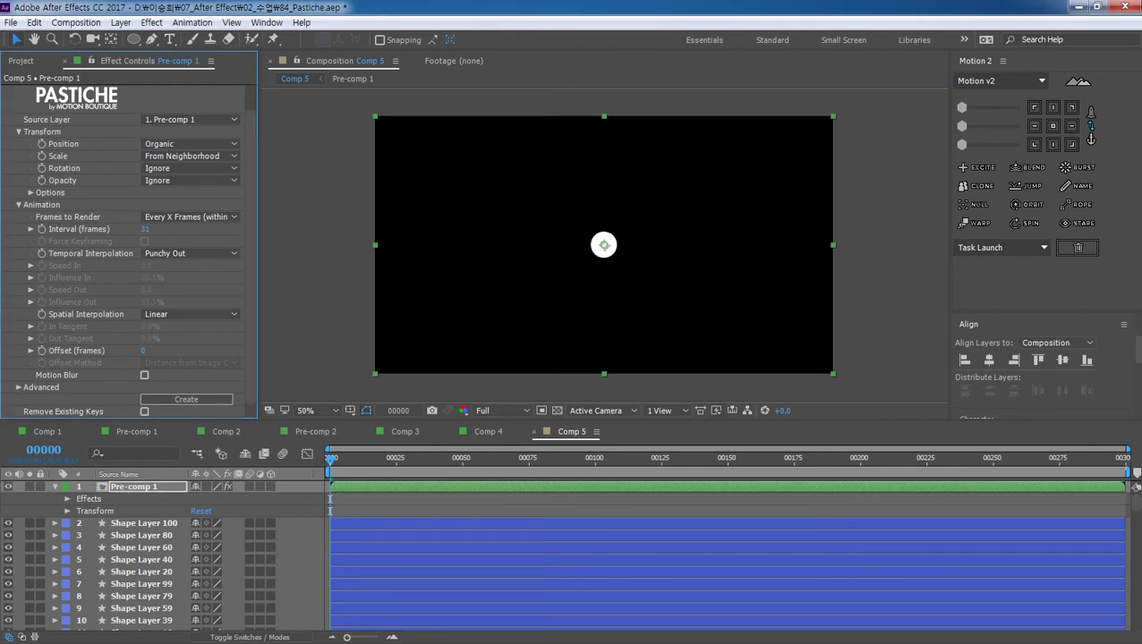
{"action": "left_click", "coordinate": [8, 487]}
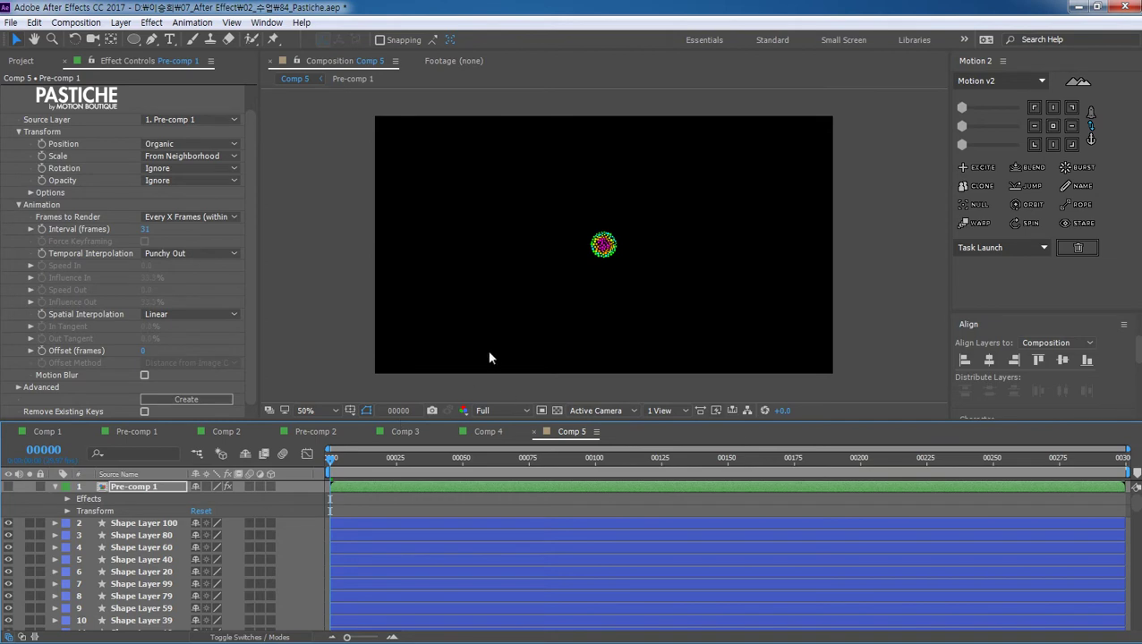
{"action": "key", "text": "space"}
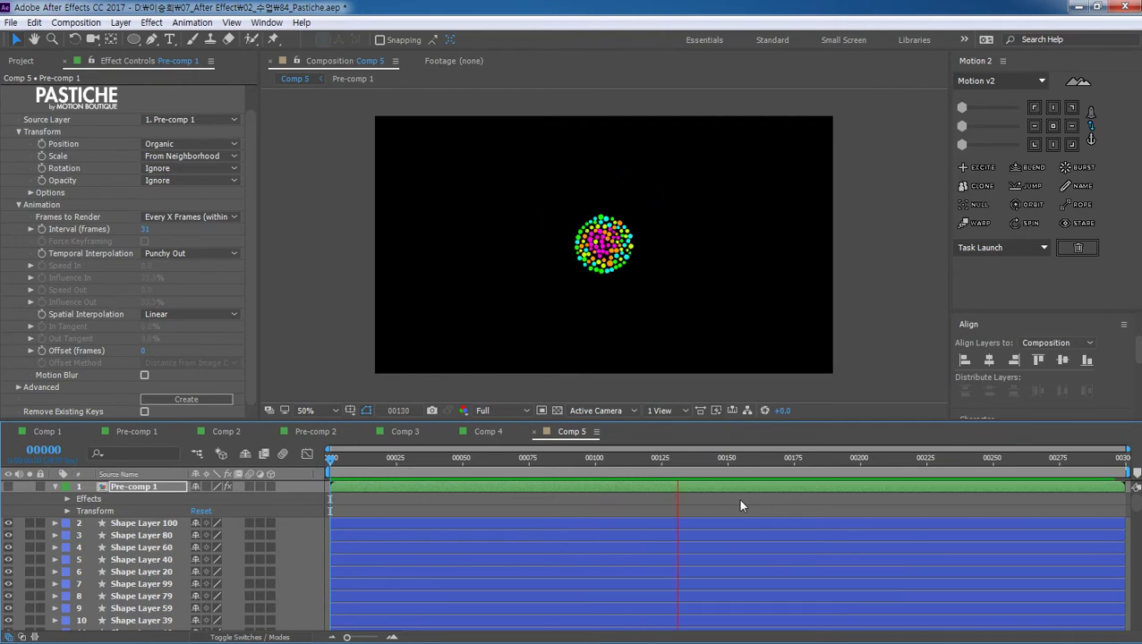
Step: Scrub from frame 167 back to where the dots form letter A
{"action": "left_click", "coordinate": [770, 470]}
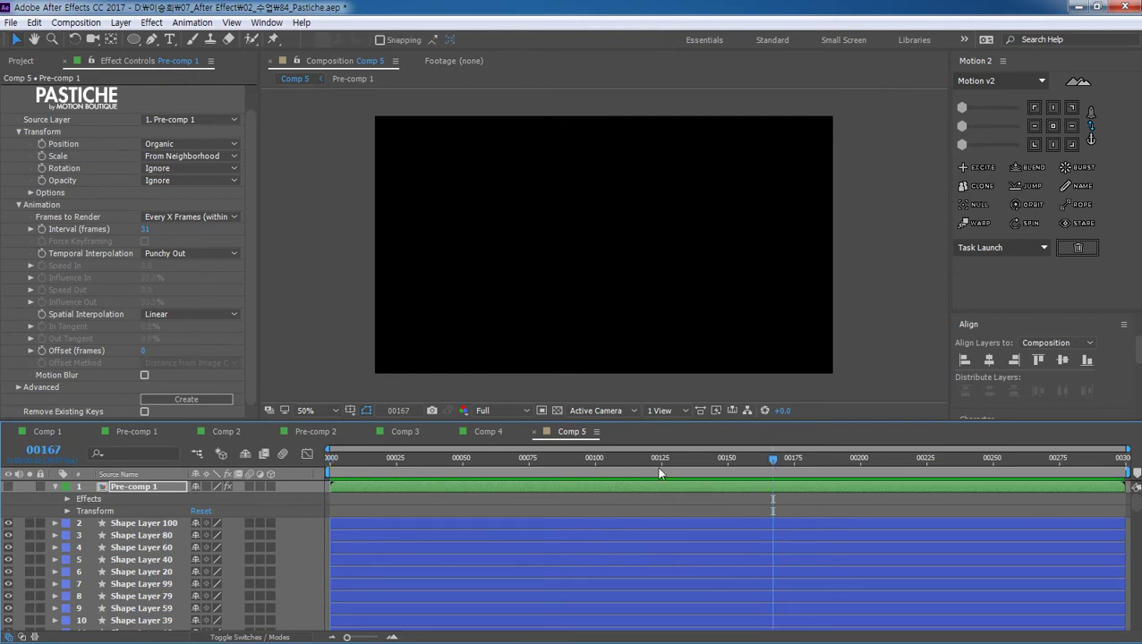
{"action": "left_click_drag", "start_coordinate": [770, 471], "coordinate": [331, 476]}
{"action": "left_click_drag", "start_coordinate": [433, 485], "coordinate": [438, 486]}
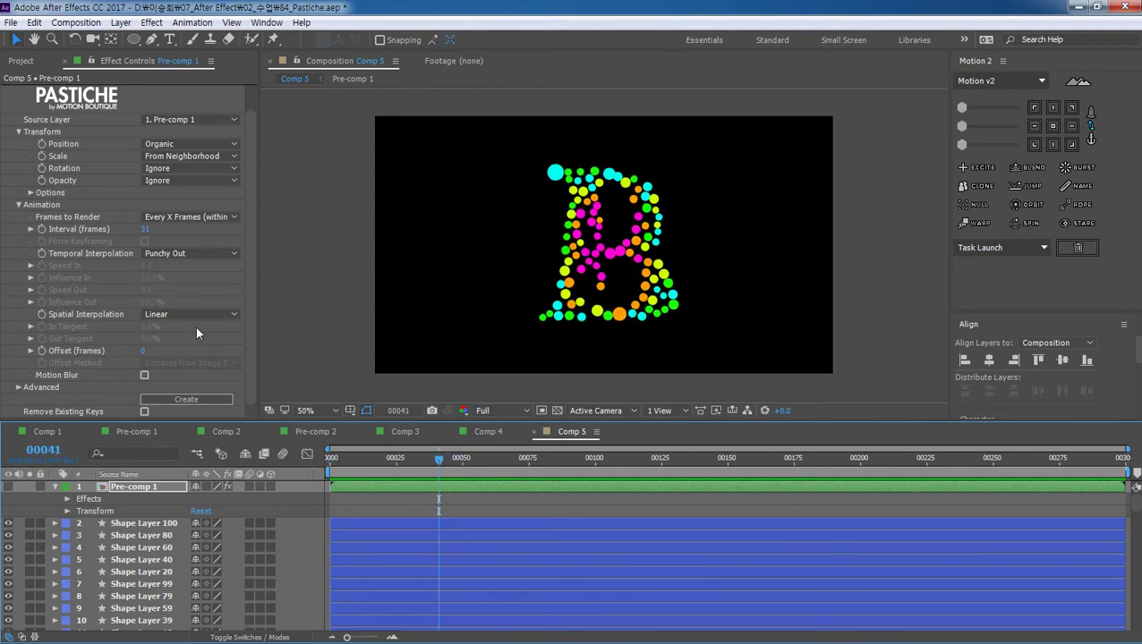
Step: Set Pastiche's Layer Order option to Random
{"action": "left_click", "coordinate": [62, 196]}
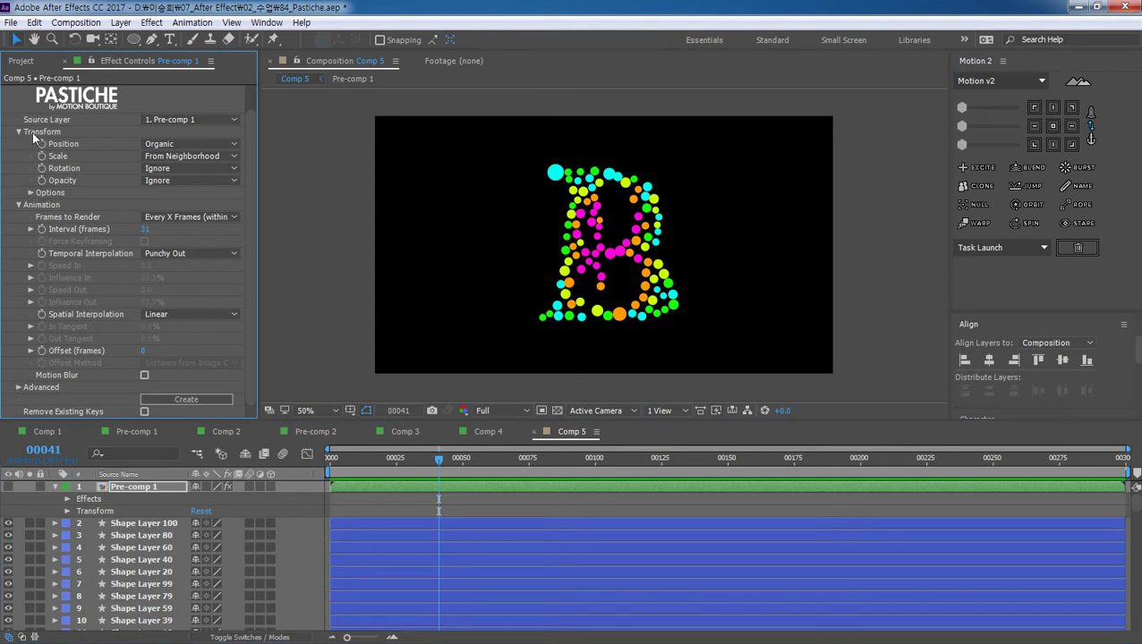
{"action": "left_click", "coordinate": [31, 193]}
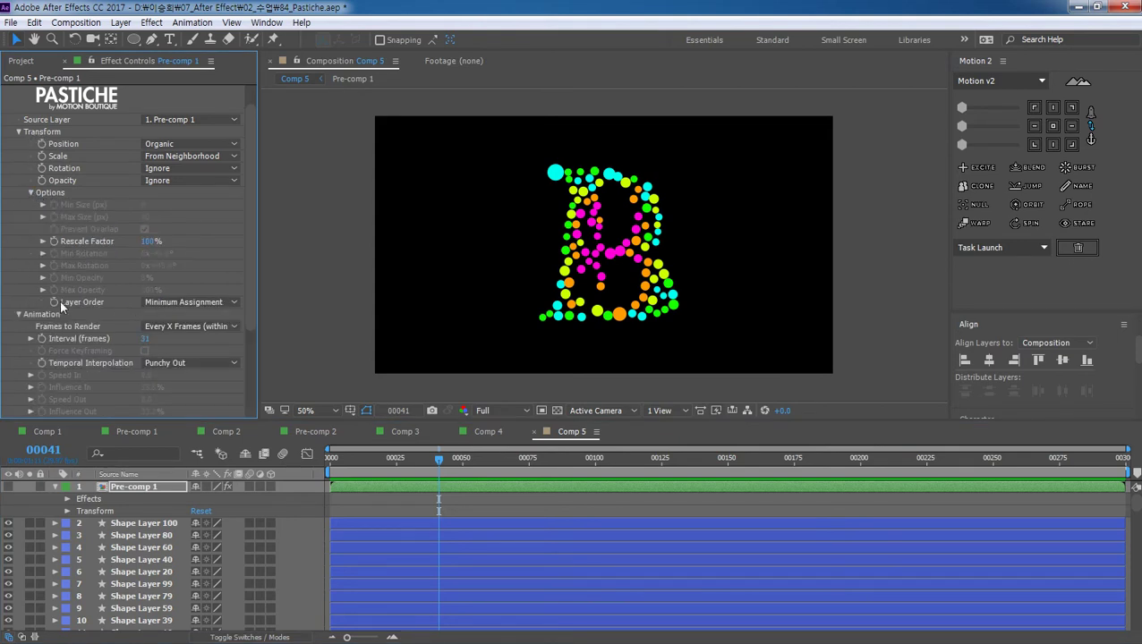
{"action": "left_click", "coordinate": [155, 301]}
{"action": "left_click", "coordinate": [179, 426]}
Step: Turn on Remove Existing Keys, regenerate the dot animation, and return to frame 0
{"action": "left_click_drag", "start_coordinate": [247, 315], "coordinate": [245, 420]}
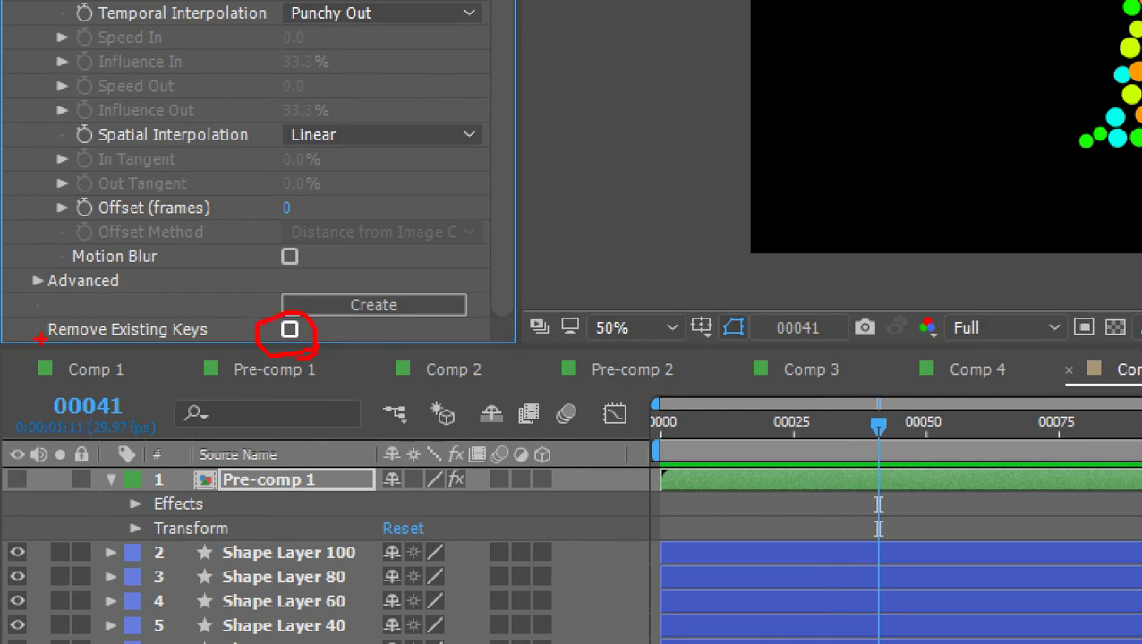
{"action": "left_click_drag", "start_coordinate": [40, 338], "coordinate": [188, 341]}
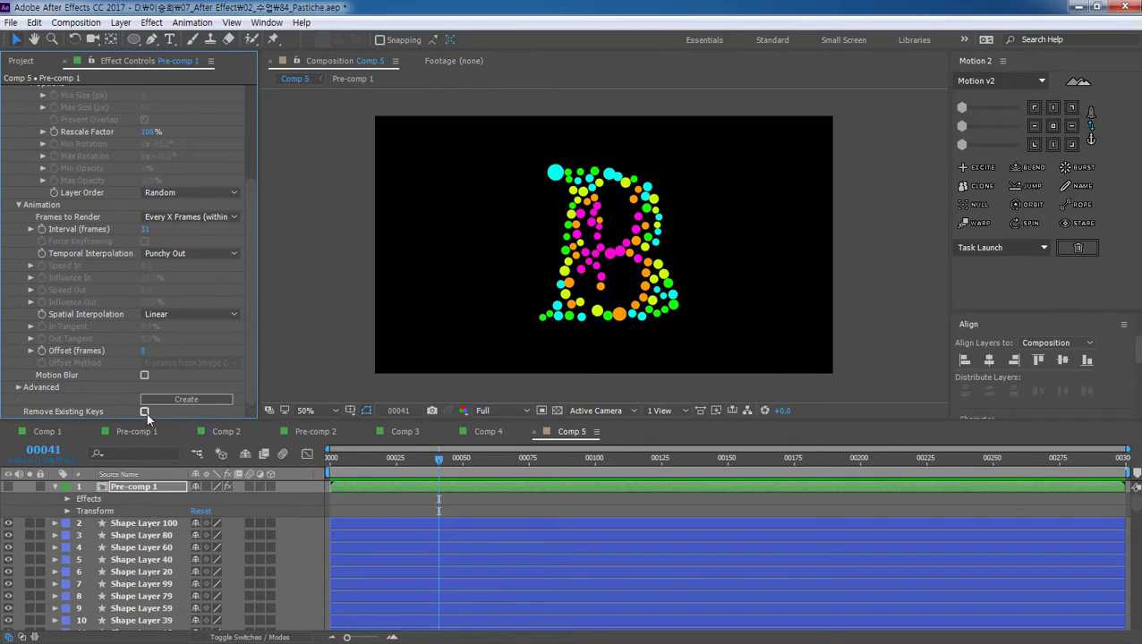
{"action": "left_click", "coordinate": [188, 399]}
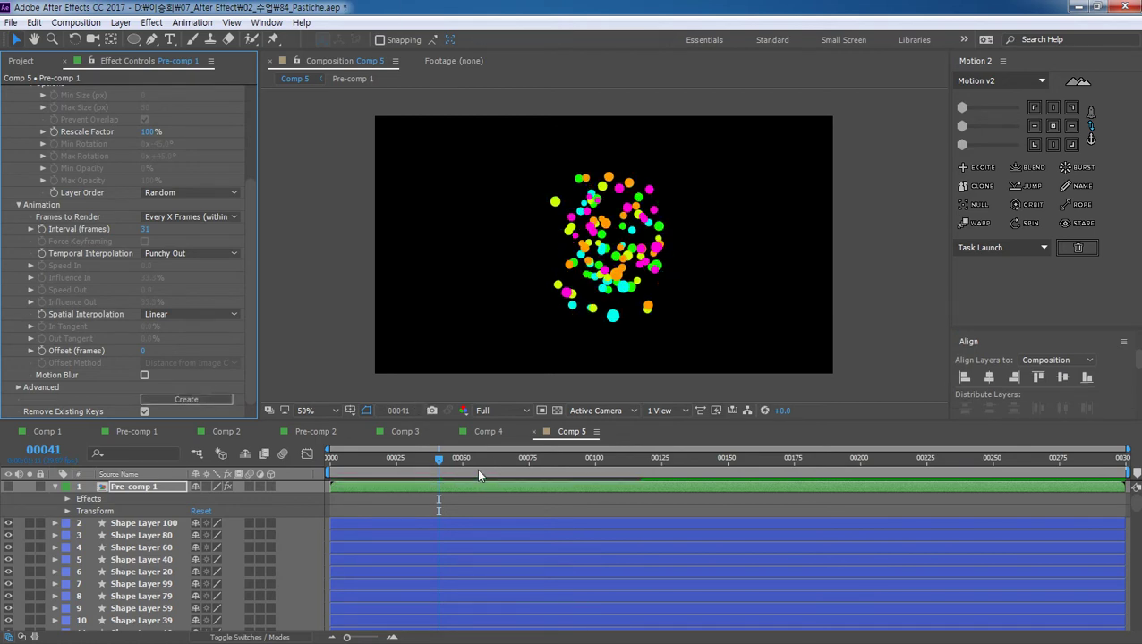
{"action": "left_click_drag", "start_coordinate": [439, 461], "coordinate": [280, 481]}
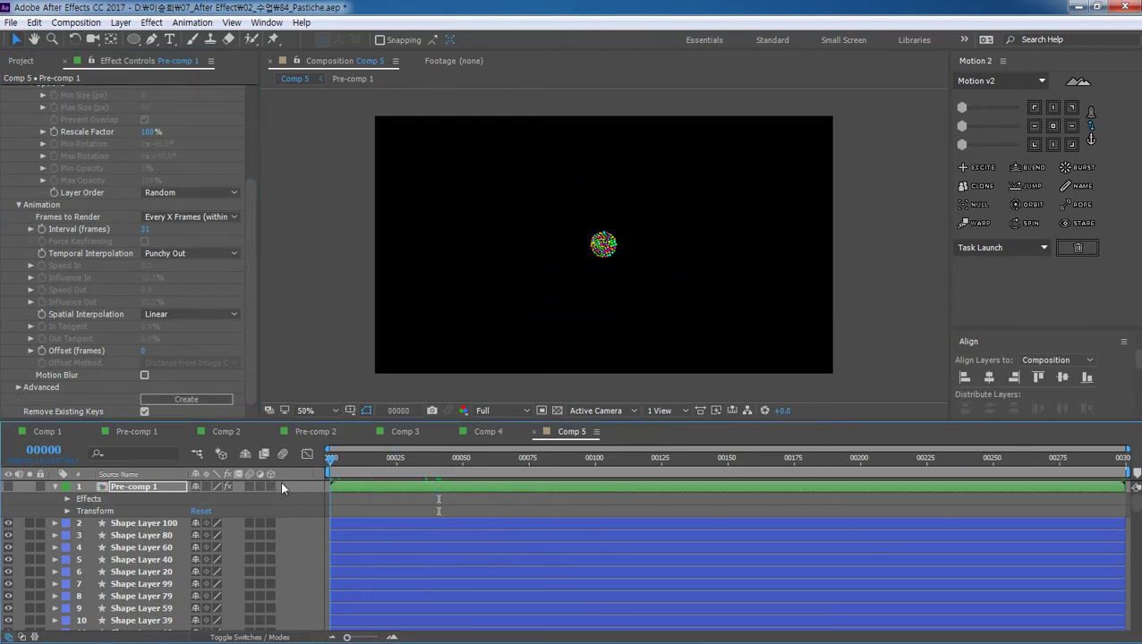
{"action": "key", "text": "space"}
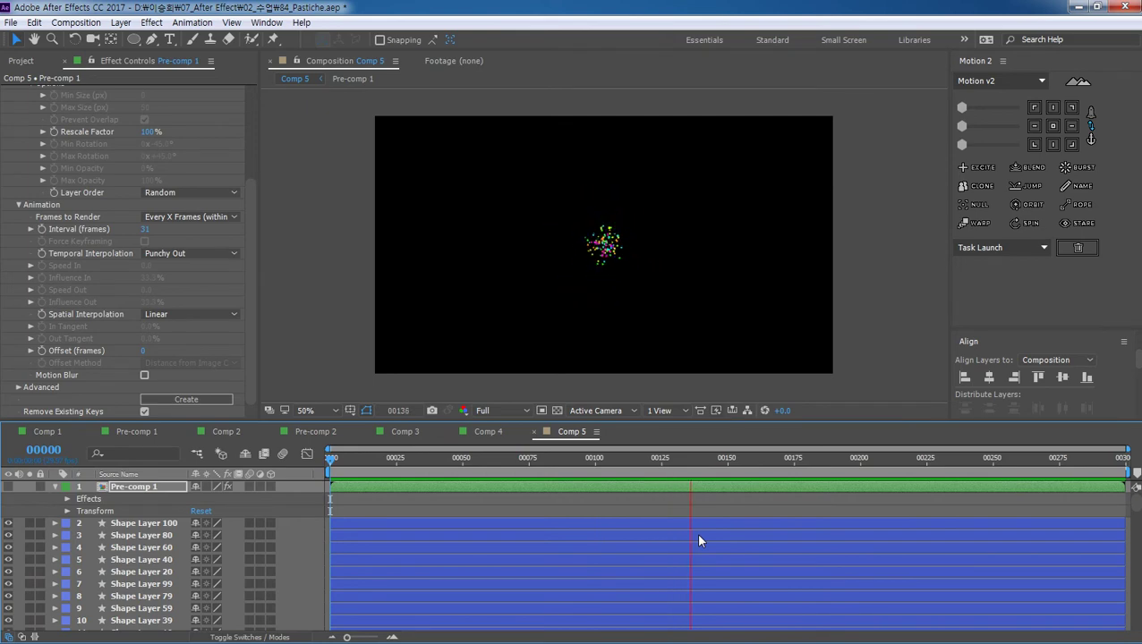
{"action": "key", "text": "space"}
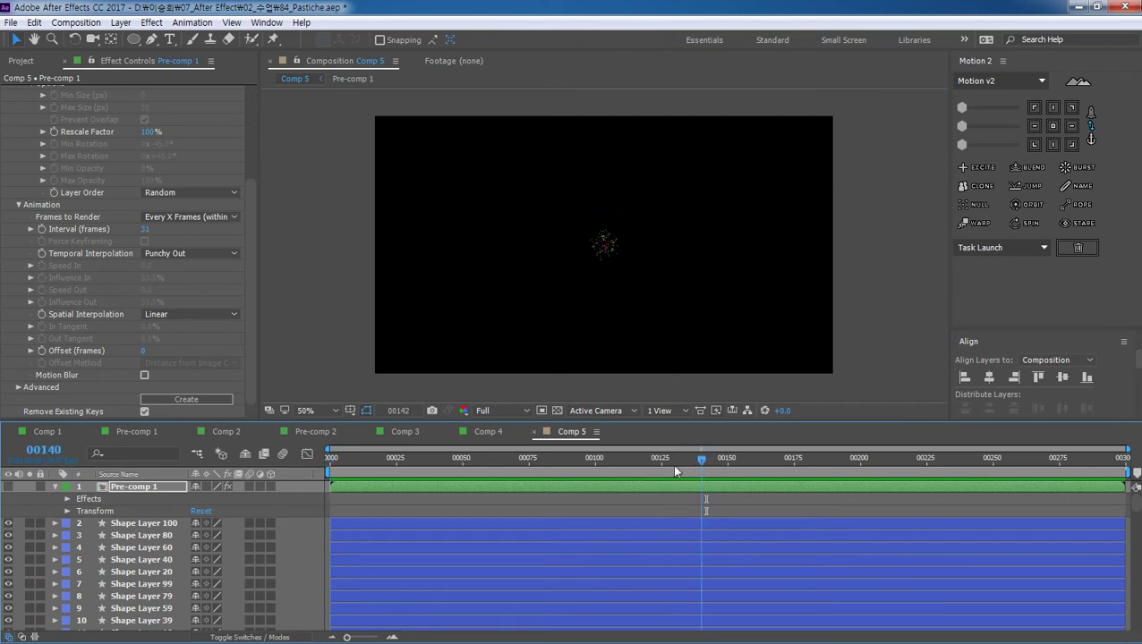
{"action": "left_click", "coordinate": [417, 460]}
{"action": "key", "text": "space"}
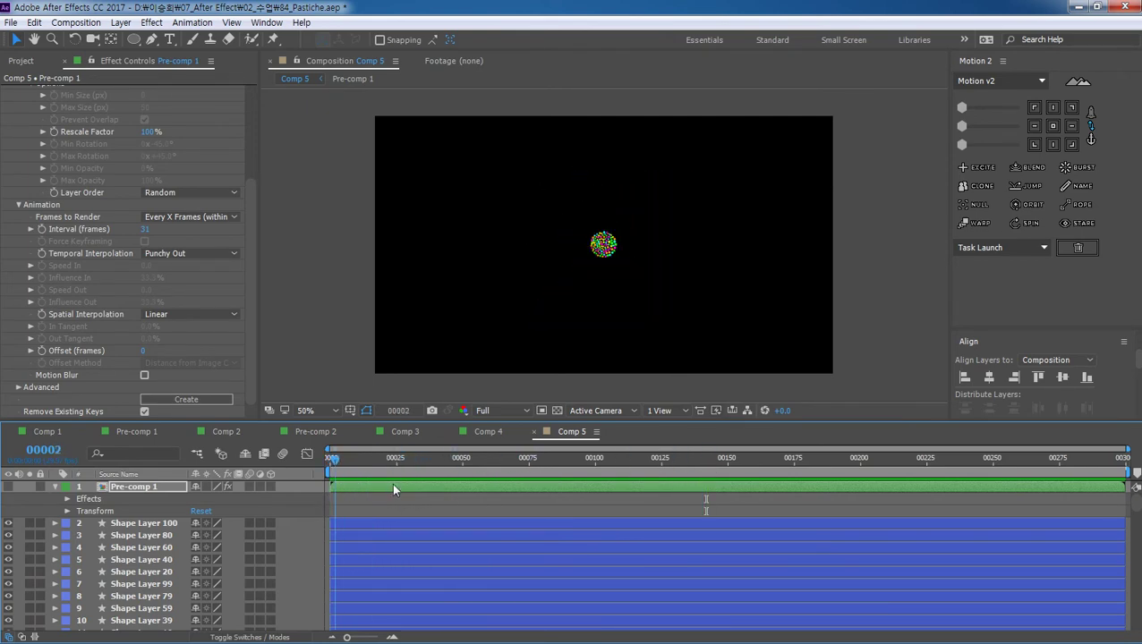
{"action": "key", "text": "space"}
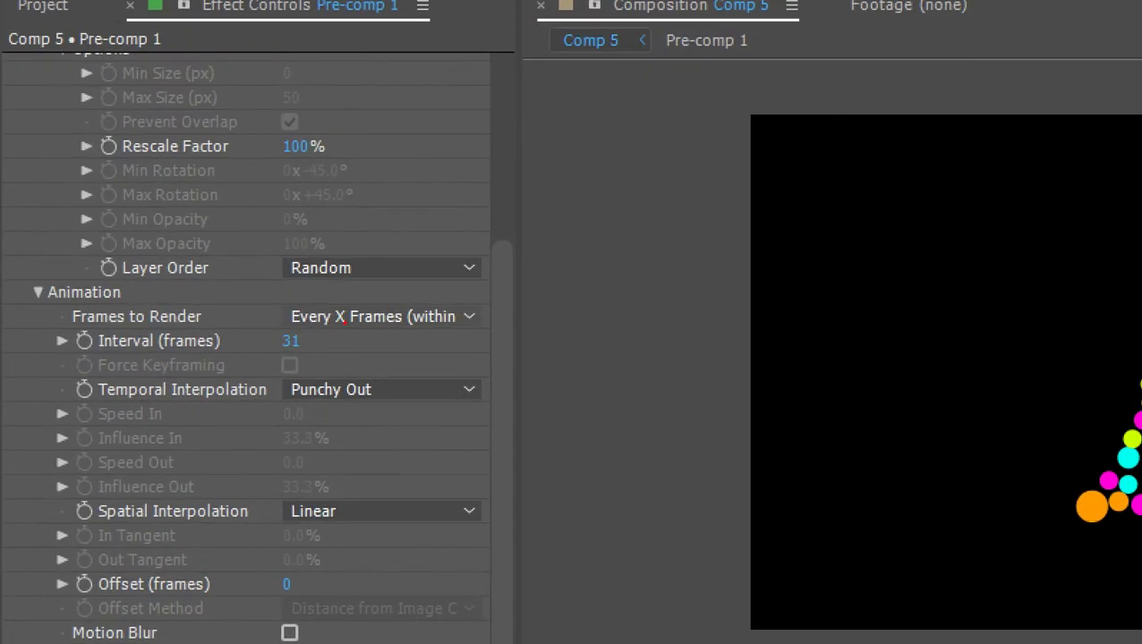
{"action": "left_click_drag", "start_coordinate": [82, 363], "coordinate": [303, 353]}
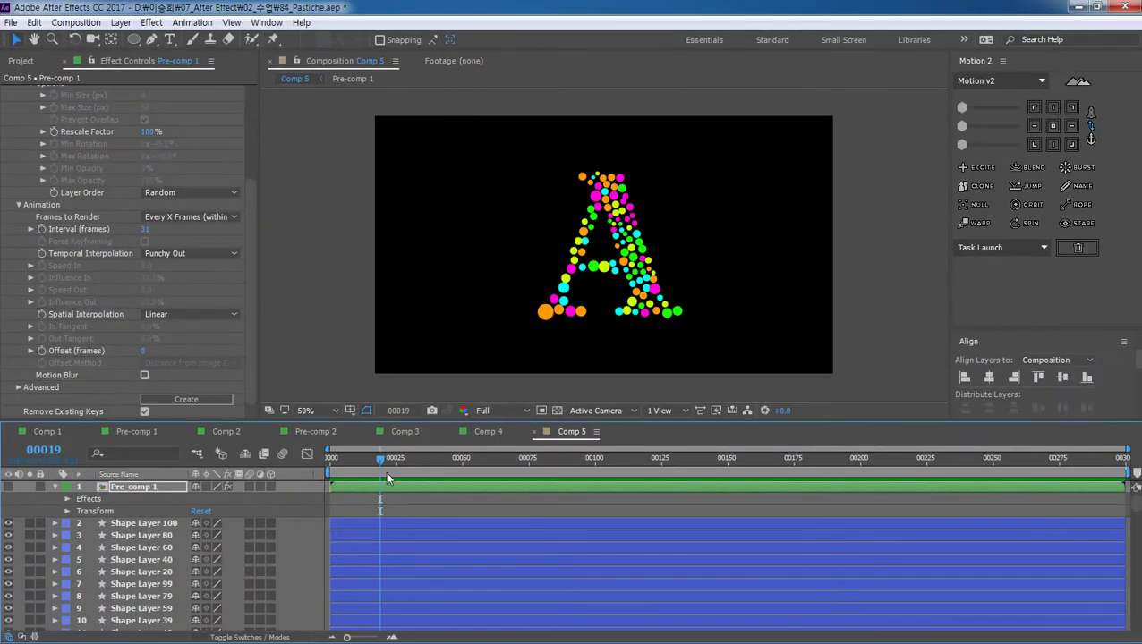
{"action": "left_click_drag", "start_coordinate": [381, 458], "coordinate": [302, 460]}
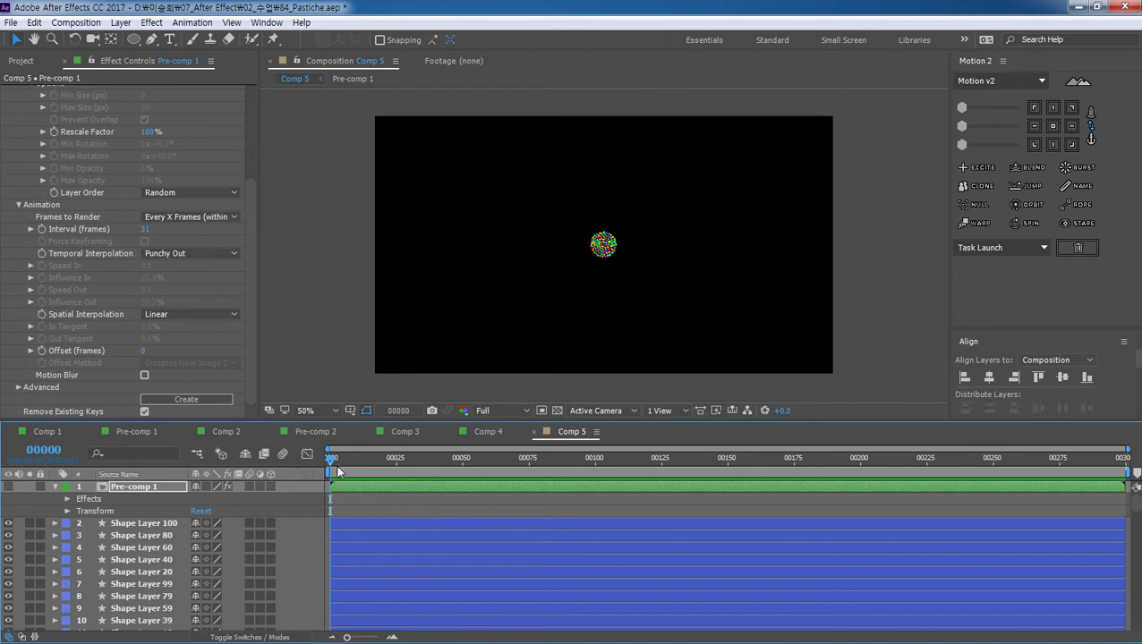
Step: Select Pre-comp 1 and check the dots at frame 30 (A) and frame 60 (B)
{"action": "left_click", "coordinate": [110, 494]}
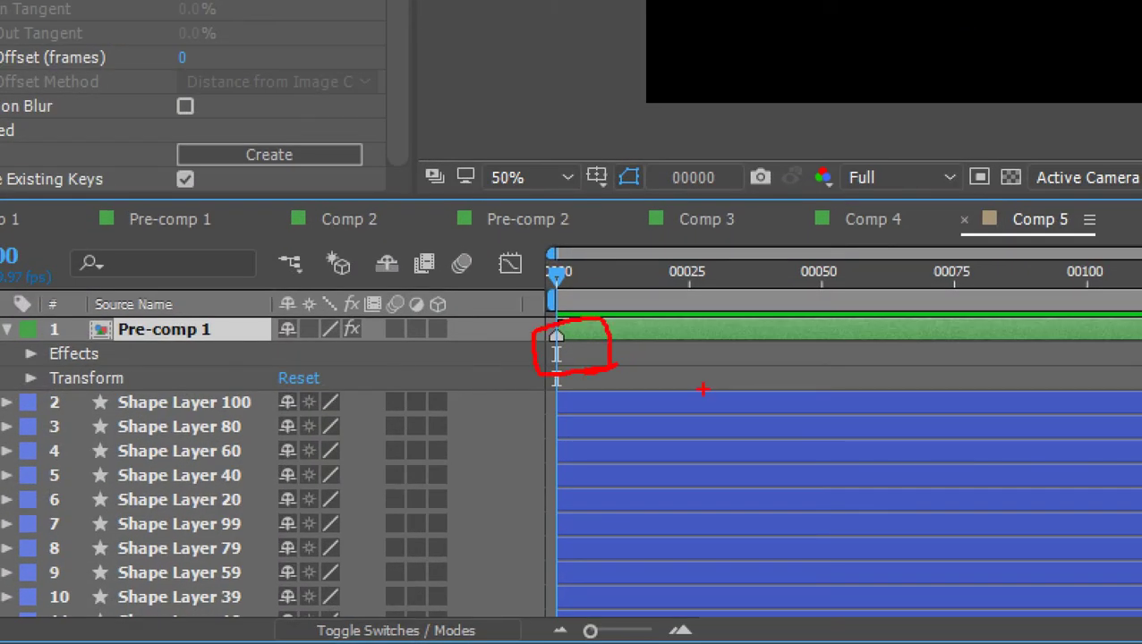
{"action": "mouse_move", "coordinate": [689, 373]}
{"action": "left_mouse_down"}
{"action": "mouse_move", "coordinate": [741, 375]}
{"action": "mouse_move", "coordinate": [684, 361]}
{"action": "left_mouse_up"}
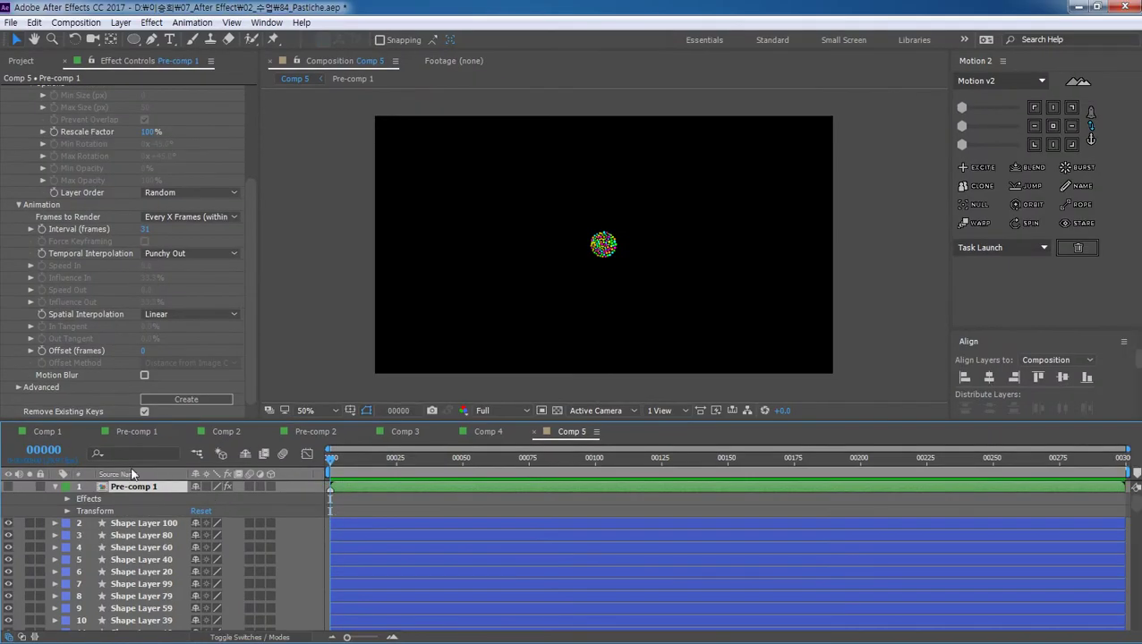
{"action": "left_click", "coordinate": [43, 450]}
{"action": "type", "text": "30"}
{"action": "key", "text": "Return"}
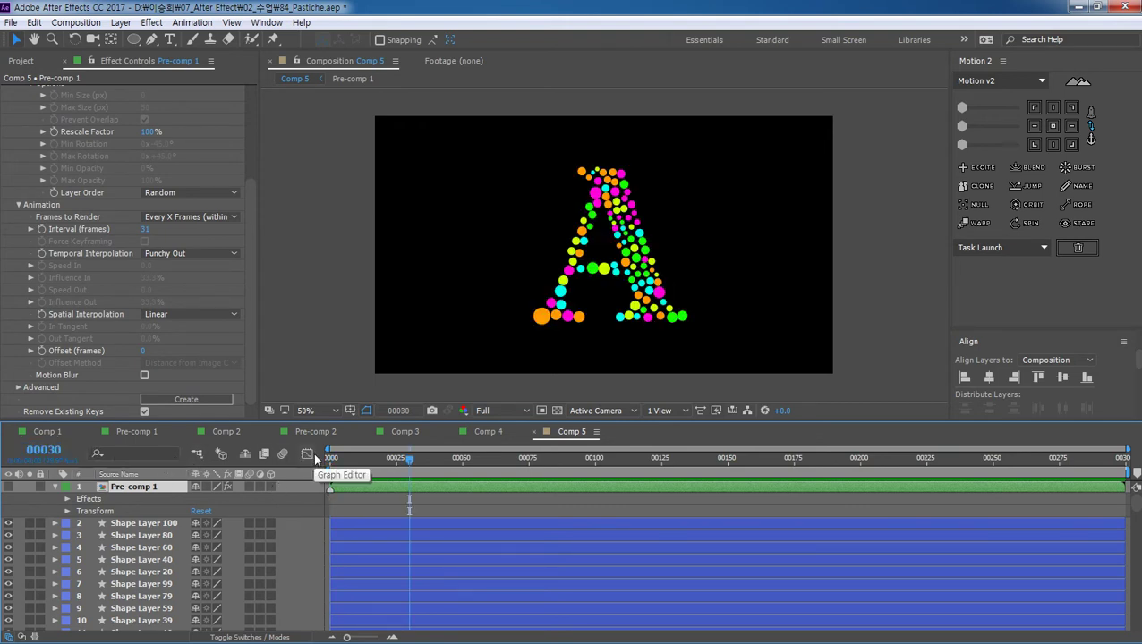
{"action": "left_click", "coordinate": [58, 453]}
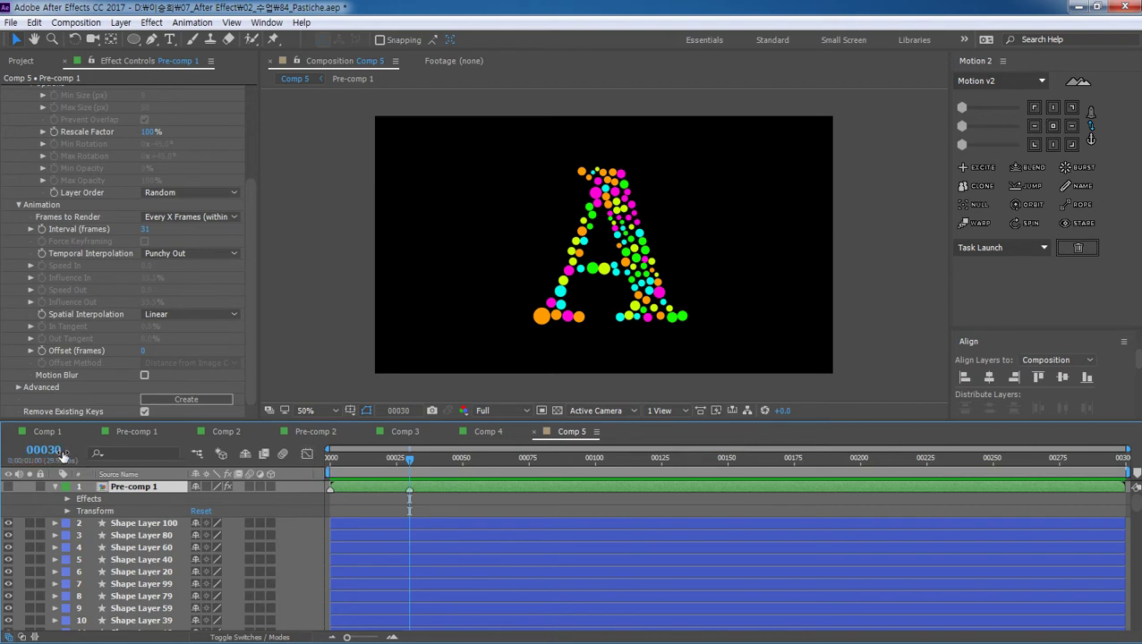
{"action": "type", "text": "60"}
{"action": "key", "text": "Return"}
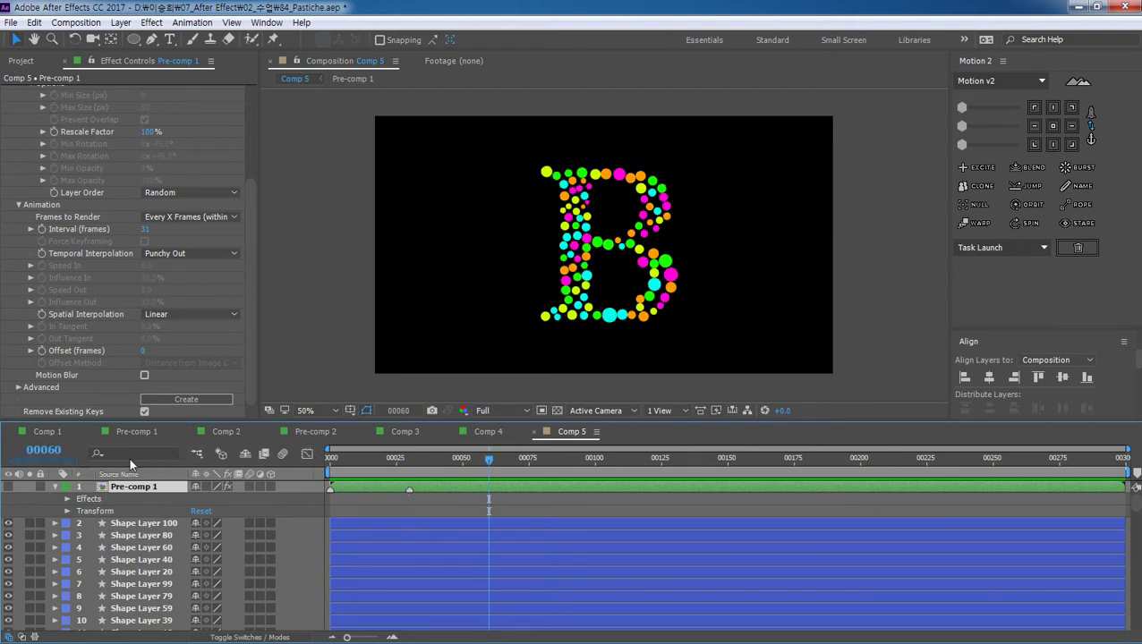
Step: Check the paper plane at frame 90 and the circle at frame 120, then return to the start
{"action": "left_click", "coordinate": [57, 453]}
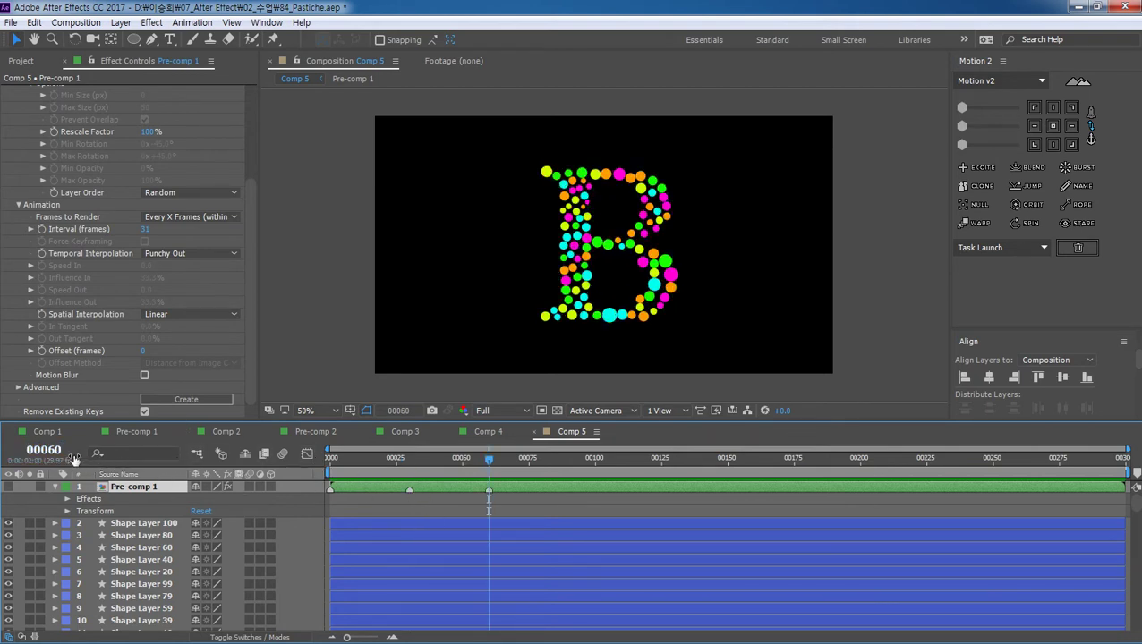
{"action": "type", "text": "90"}
{"action": "key", "text": "Return"}
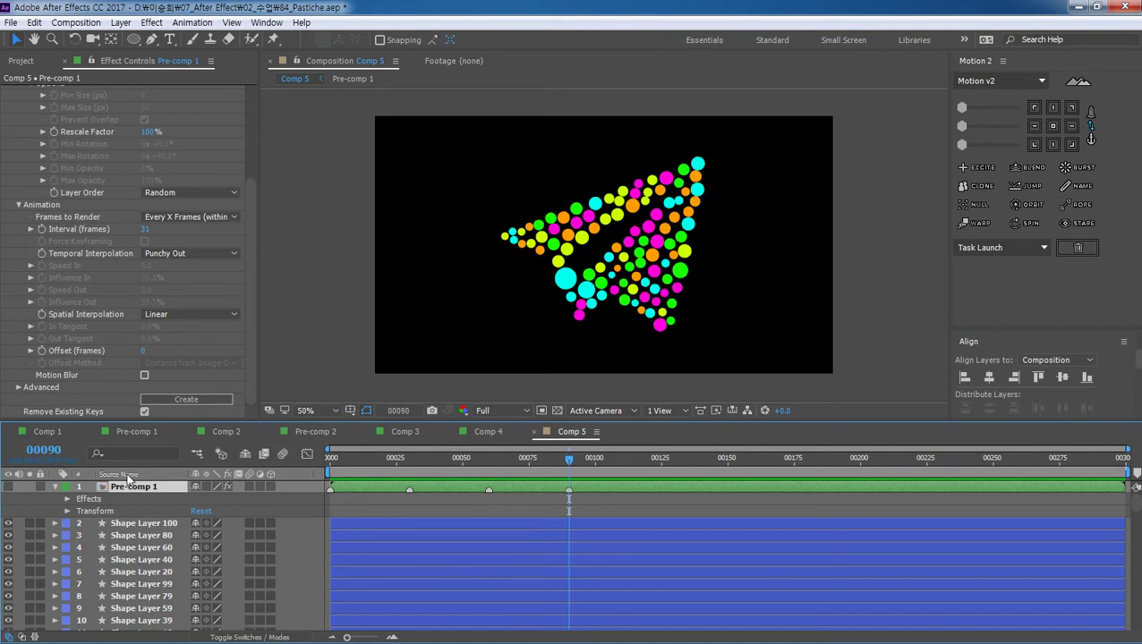
{"action": "left_click", "coordinate": [52, 452]}
{"action": "type", "text": "120"}
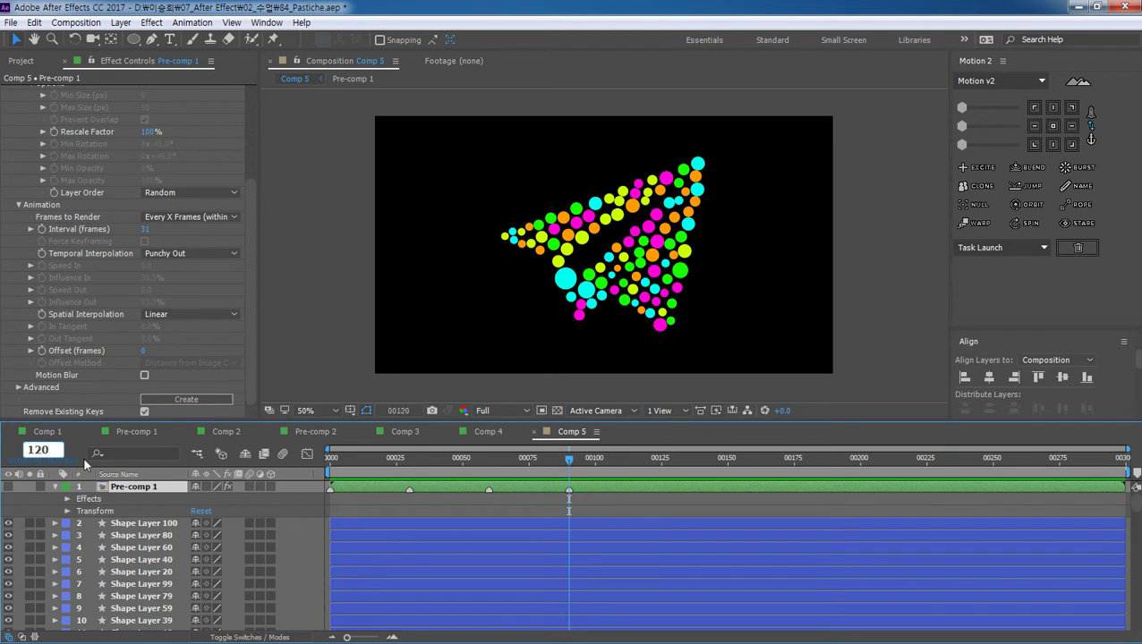
{"action": "key", "text": "Return"}
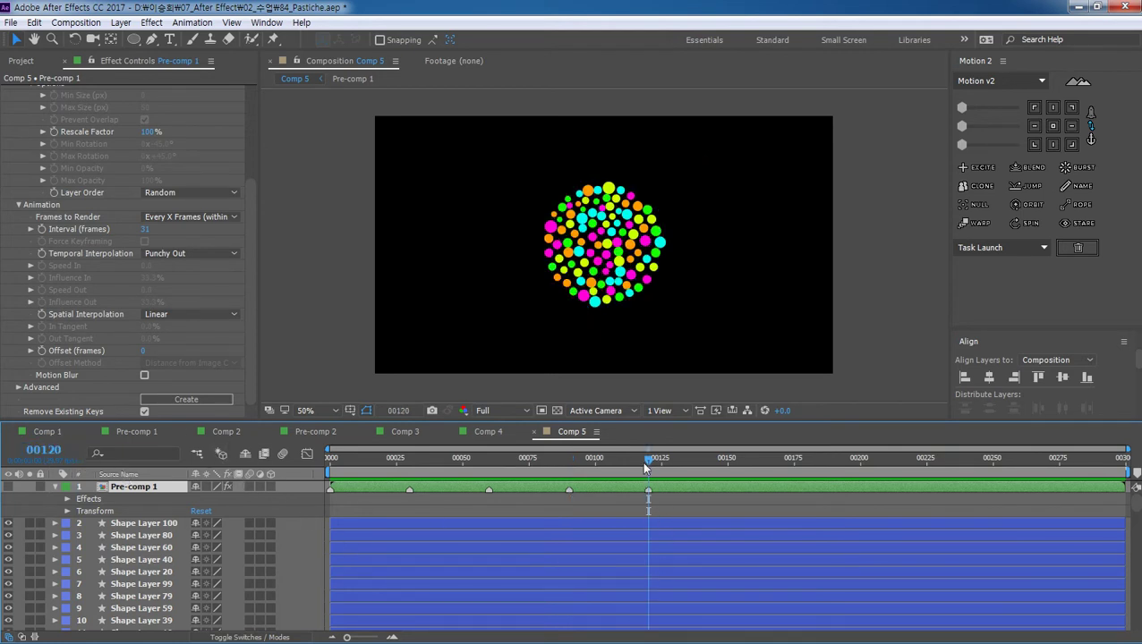
{"action": "key", "text": "Home"}
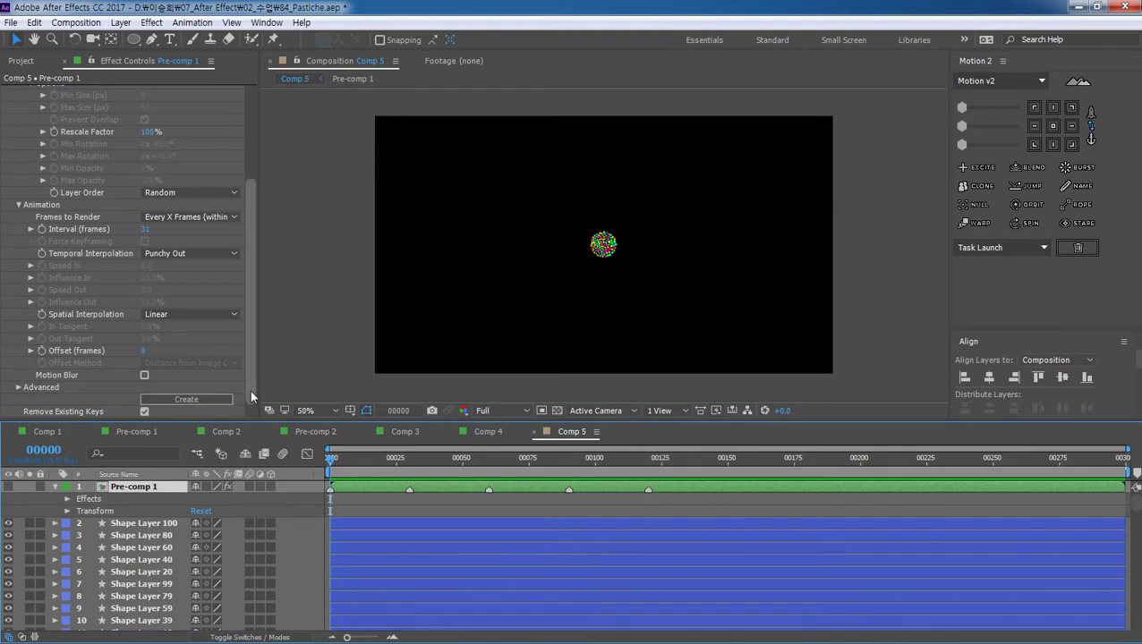
Step: Set Pastiche's Frames to Render to From Layer Markers
{"action": "left_click", "coordinate": [250, 252]}
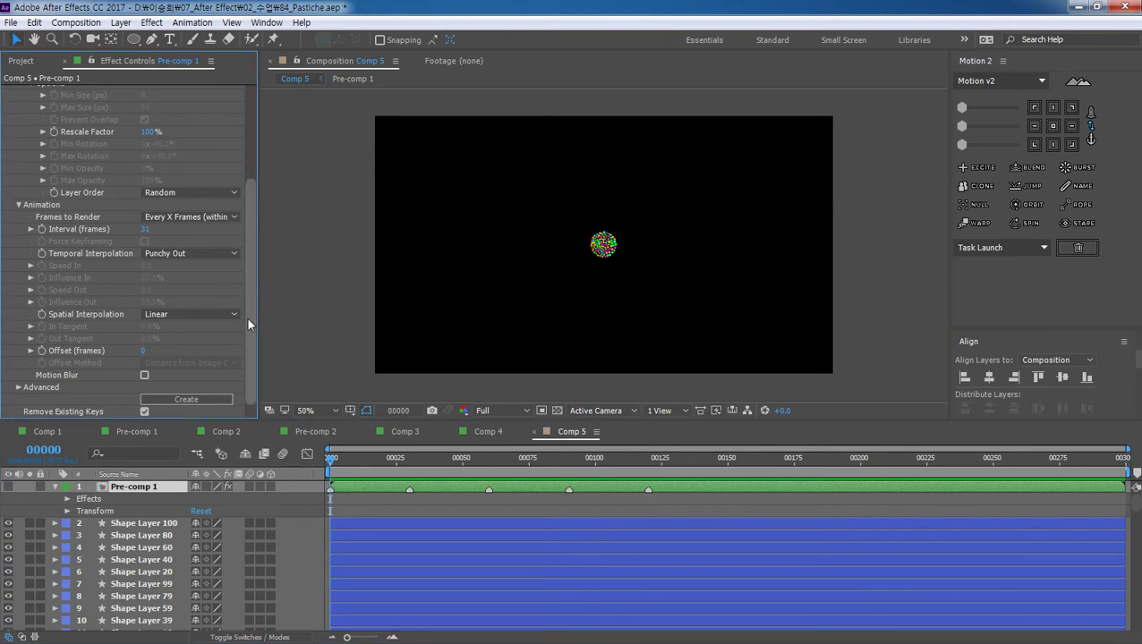
{"action": "left_click", "coordinate": [184, 217]}
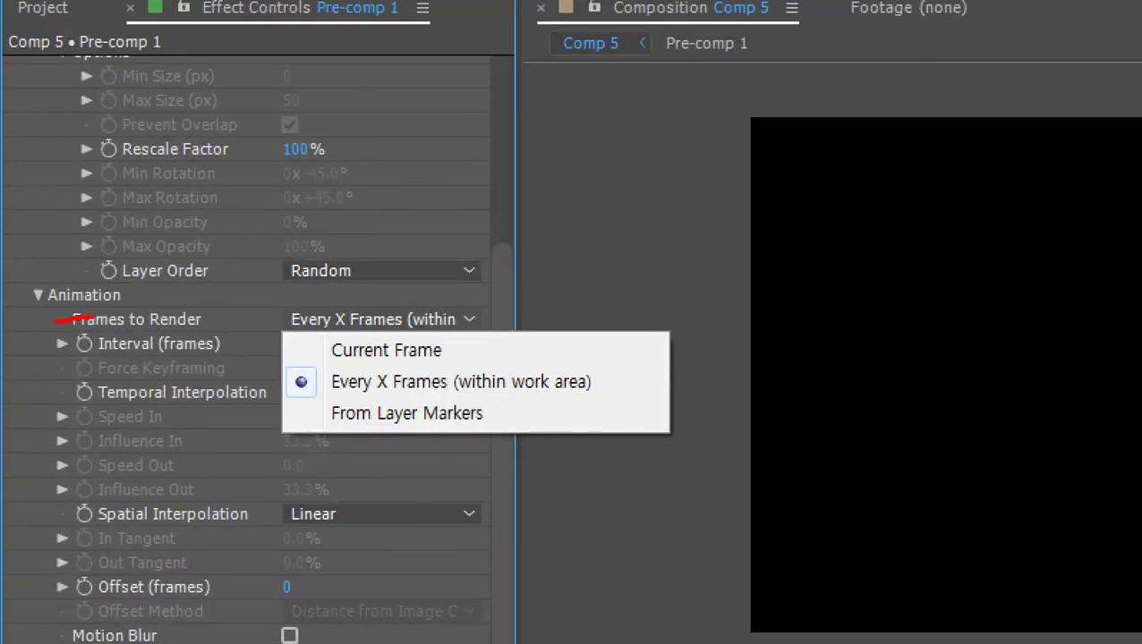
{"action": "left_click_drag", "start_coordinate": [27, 218], "coordinate": [86, 215]}
{"action": "mouse_move", "coordinate": [327, 389]}
{"action": "left_mouse_down"}
{"action": "mouse_move", "coordinate": [304, 433]}
{"action": "mouse_move", "coordinate": [297, 426]}
{"action": "left_mouse_up"}
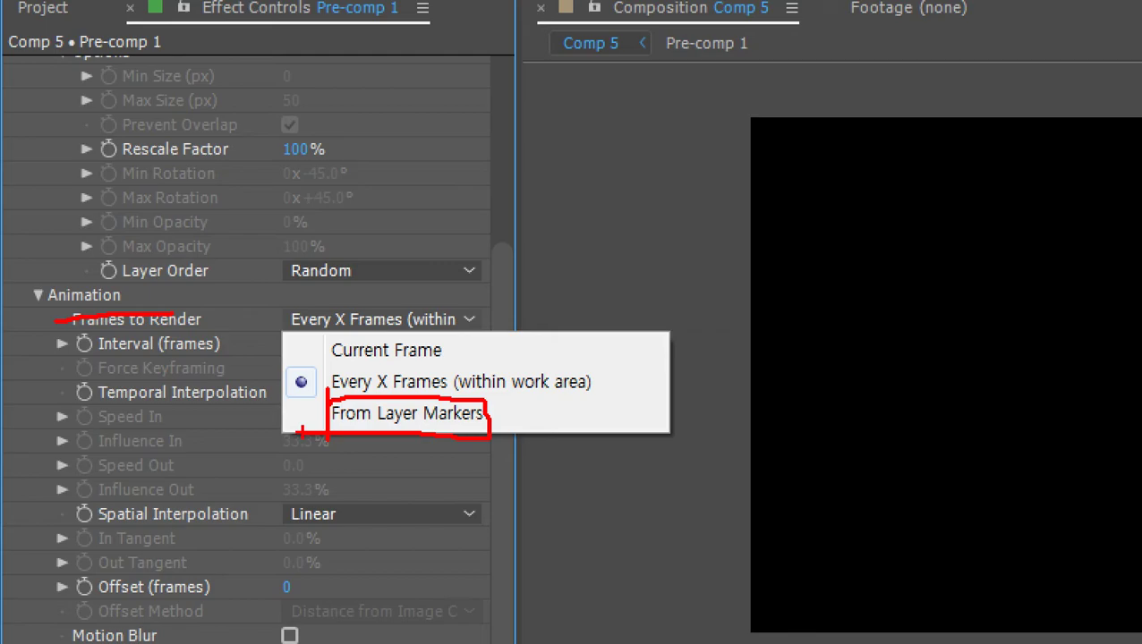
{"action": "key", "text": "Escape"}
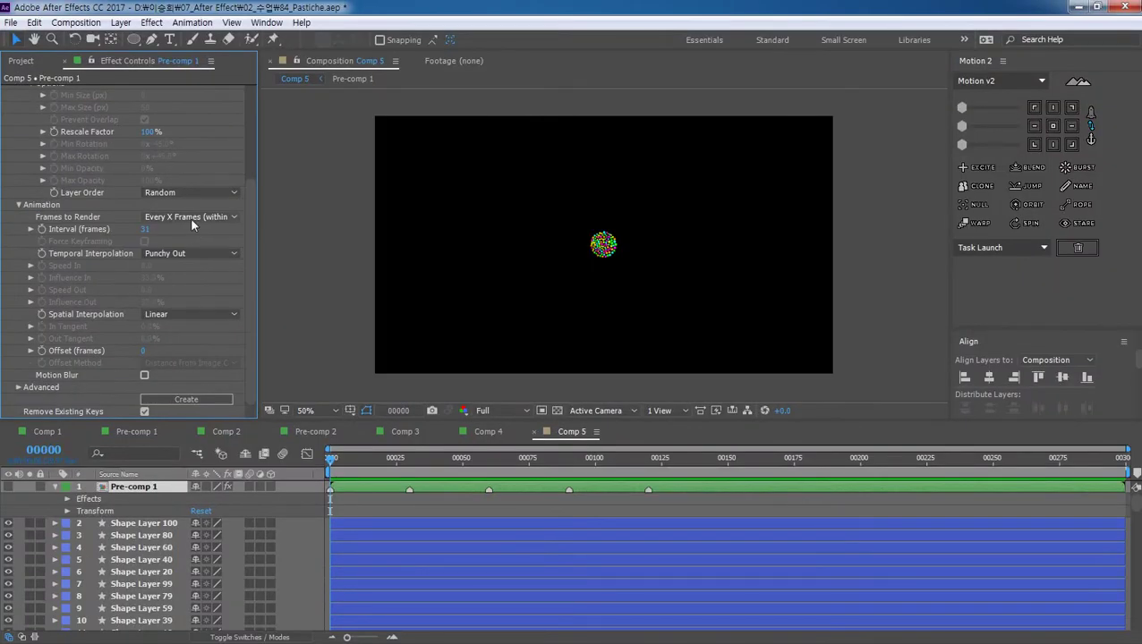
{"action": "left_click", "coordinate": [192, 217]}
{"action": "left_click", "coordinate": [192, 262]}
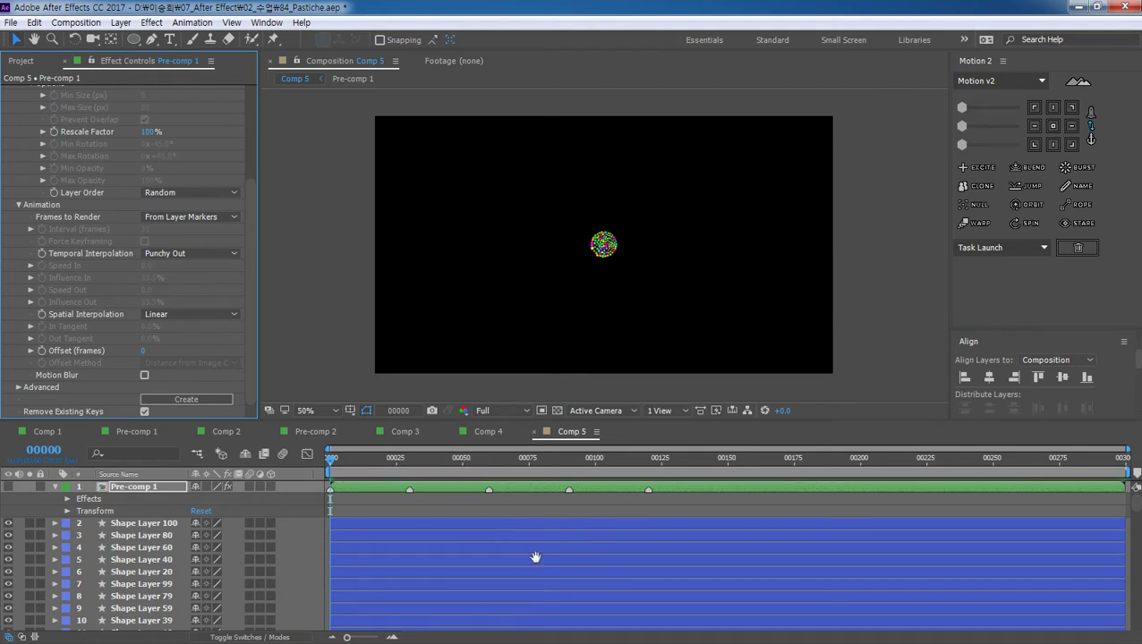
Step: Preview the morph, scrub back to the A frame, and collapse Pre-comp 1's properties
{"action": "key", "text": "space"}
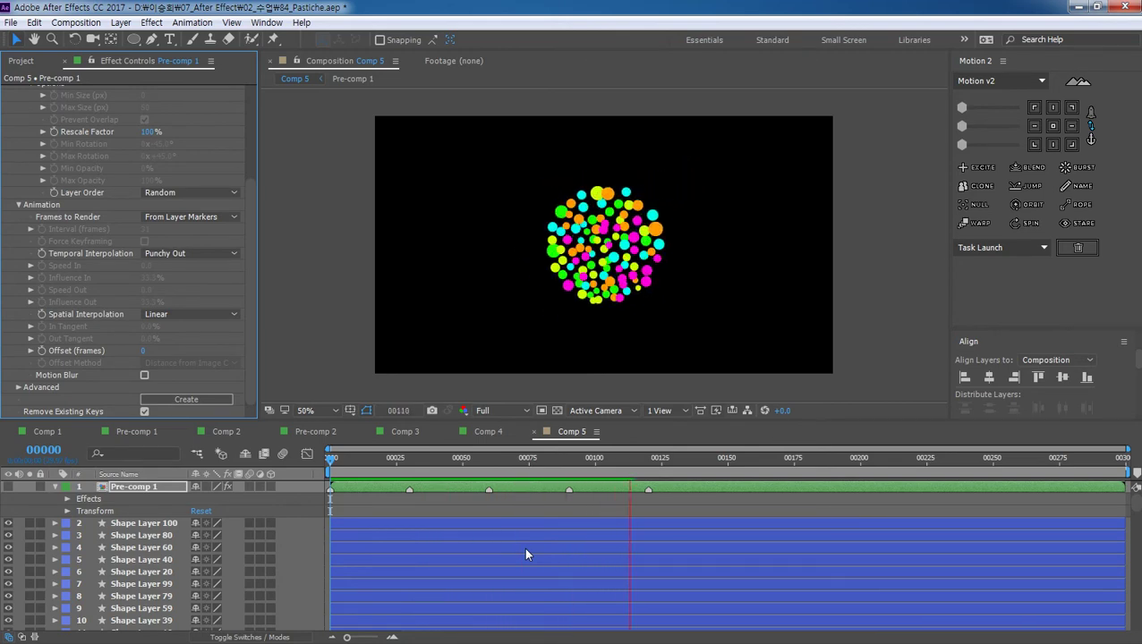
{"action": "left_click", "coordinate": [687, 459]}
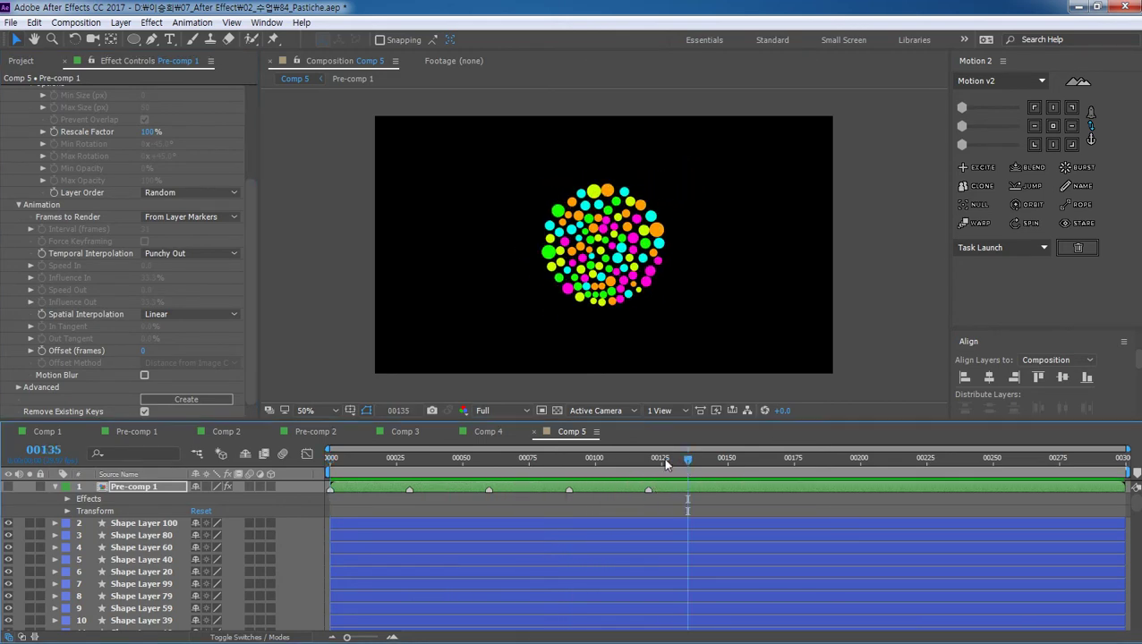
{"action": "left_click_drag", "start_coordinate": [665, 464], "coordinate": [408, 481]}
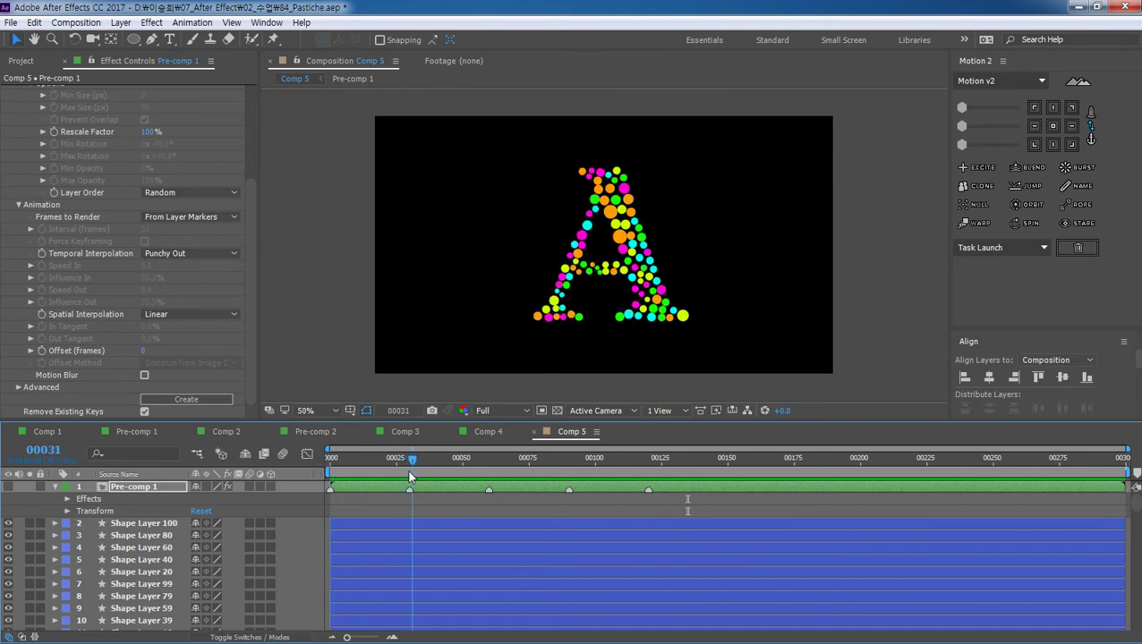
{"action": "key", "text": "Page_Down"}
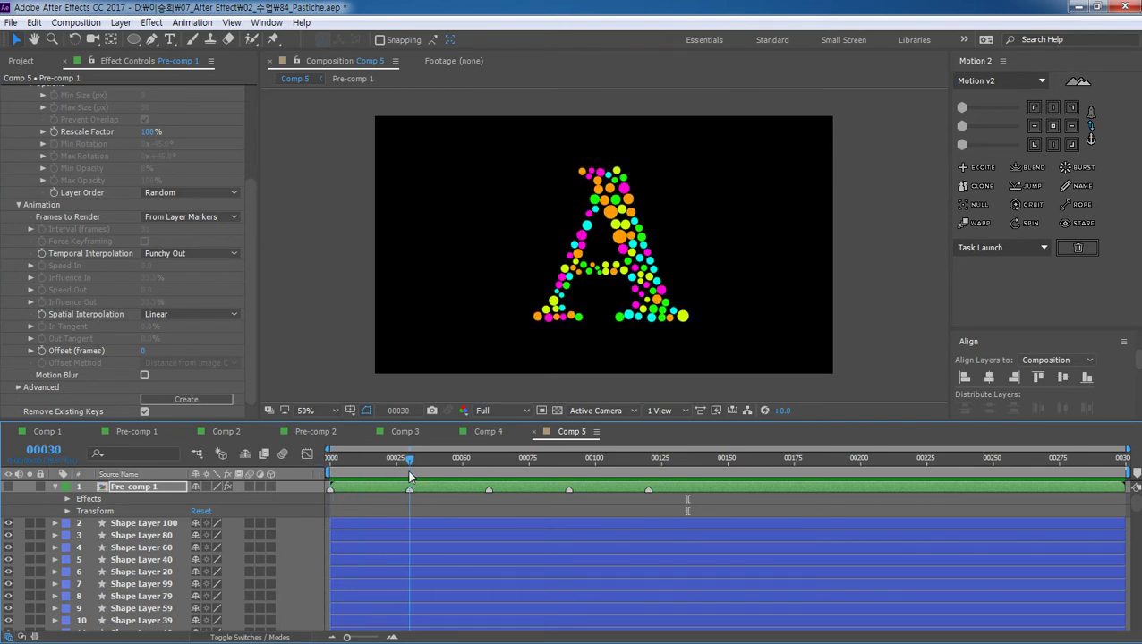
{"action": "left_click_drag", "start_coordinate": [409, 471], "coordinate": [450, 471]}
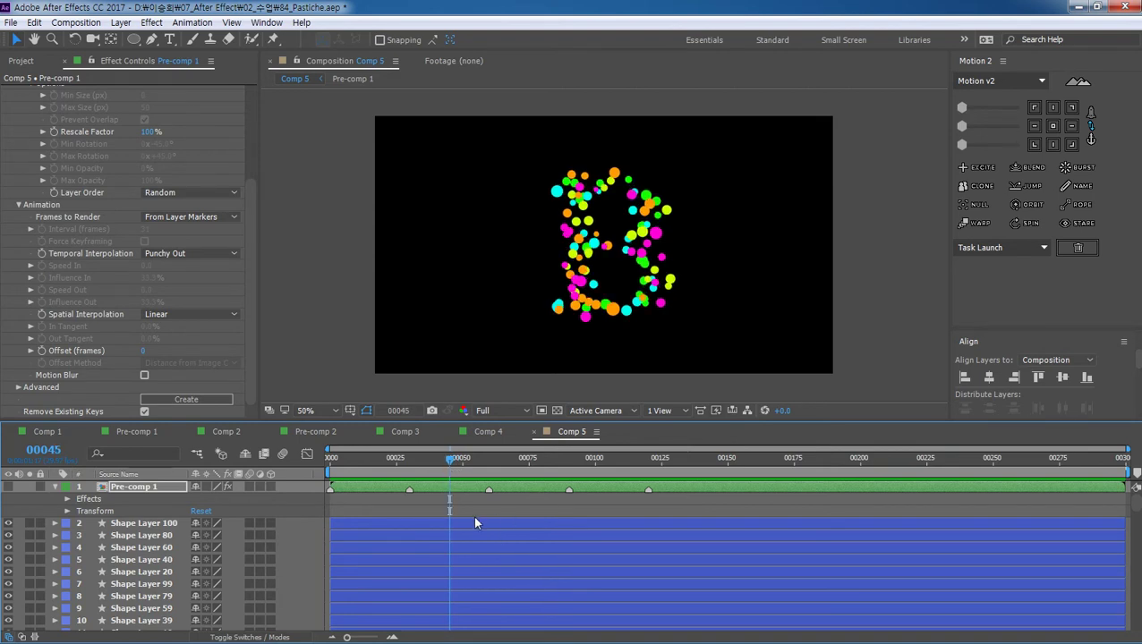
{"action": "left_click", "coordinate": [112, 491]}
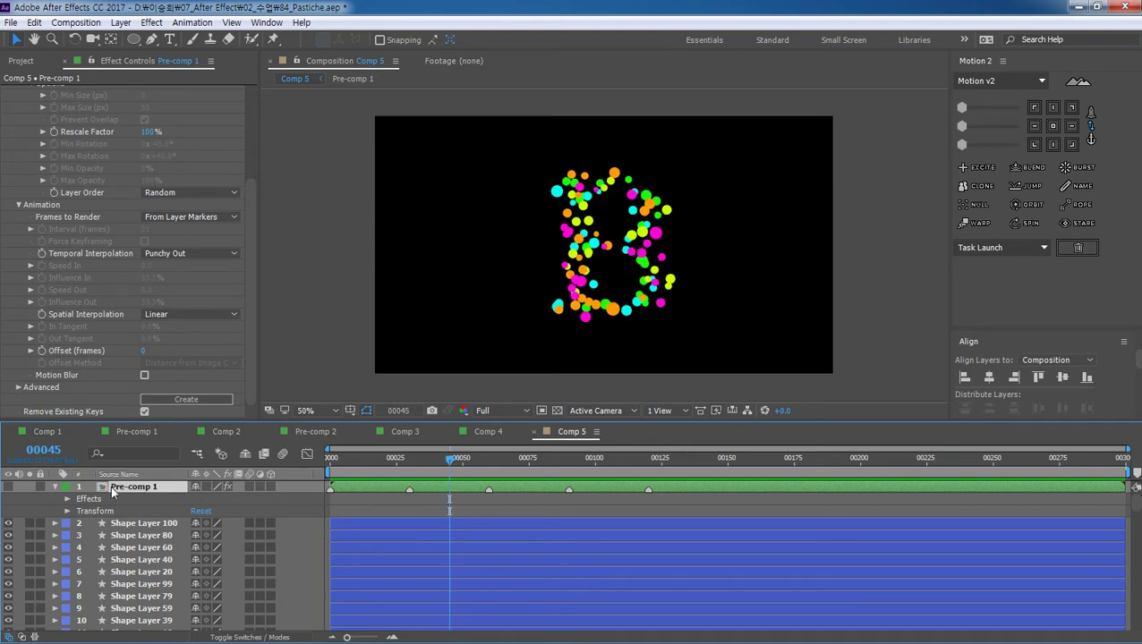
{"action": "key", "text": "ctrl+grave"}
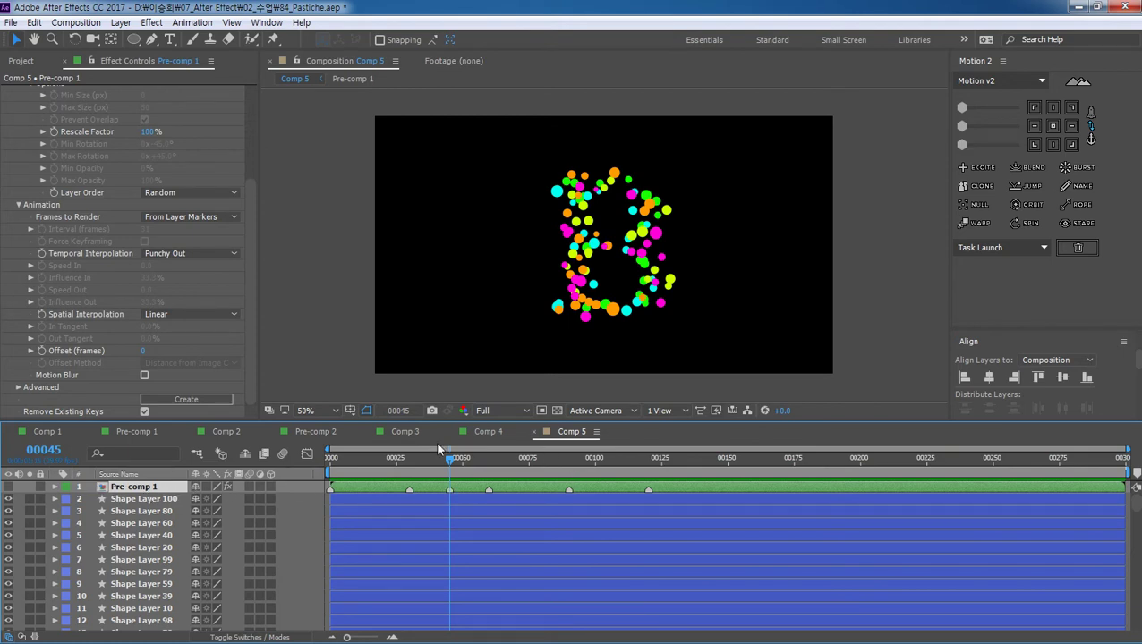
Step: Add a layer marker to Pre-comp 1 at frame 00075 and return to the start
{"action": "left_click_drag", "start_coordinate": [451, 463], "coordinate": [606, 467]}
{"action": "key", "text": "KP_Multiply"}
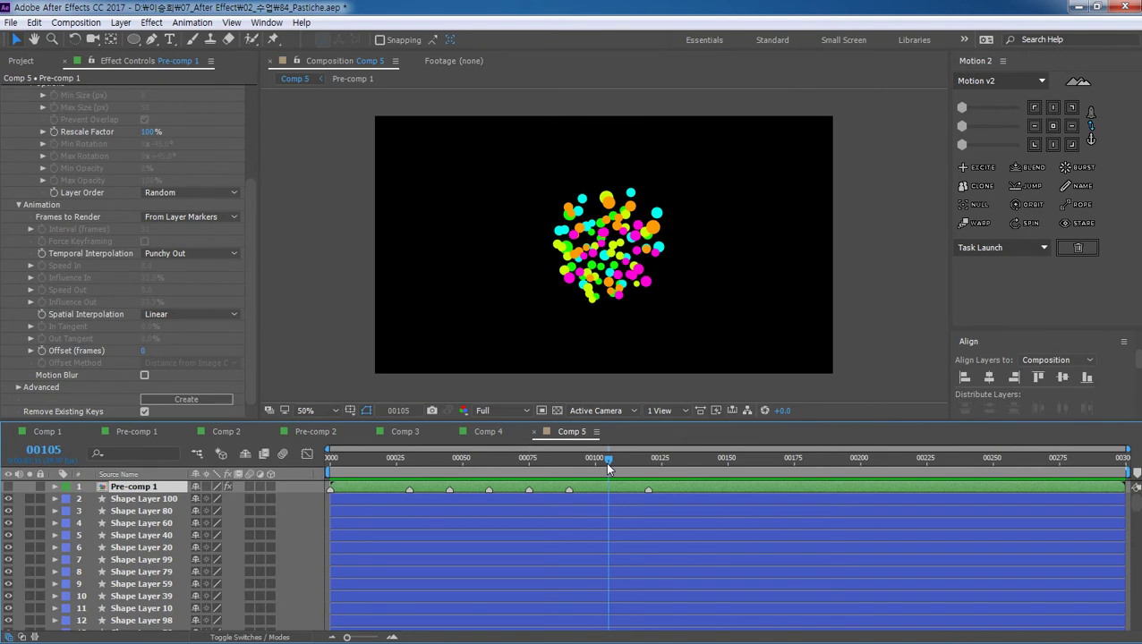
{"action": "left_click_drag", "start_coordinate": [607, 465], "coordinate": [295, 459]}
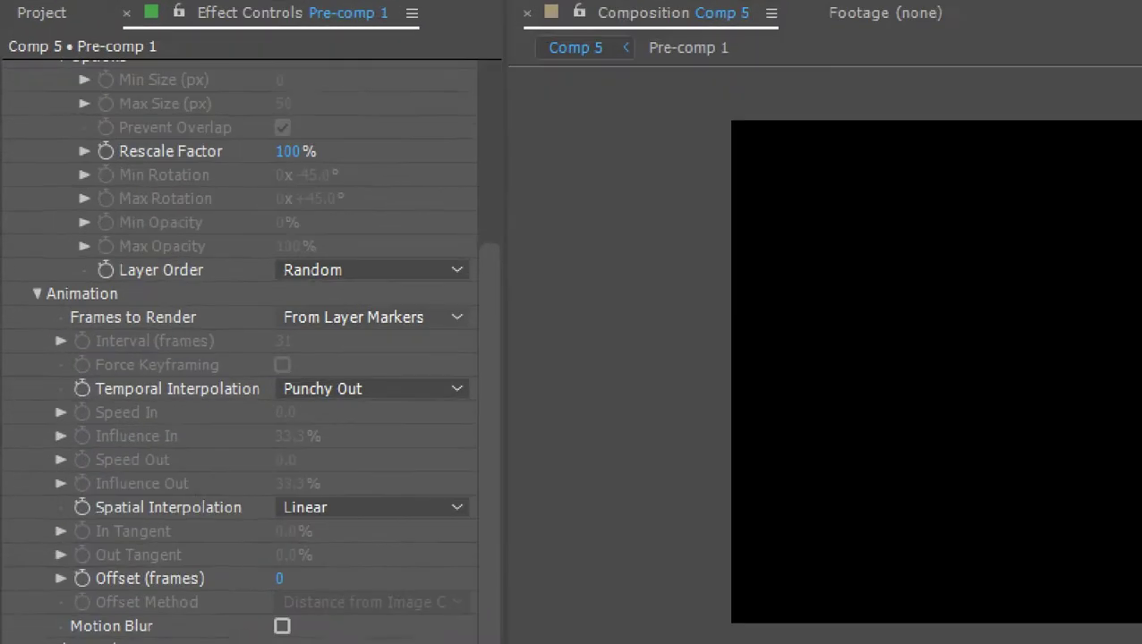
{"action": "mouse_move", "coordinate": [144, 230]}
{"action": "left_mouse_down"}
{"action": "mouse_move", "coordinate": [143, 203]}
{"action": "mouse_move", "coordinate": [247, 227]}
{"action": "left_mouse_up"}
{"action": "left_click_drag", "start_coordinate": [495, 336], "coordinate": [286, 341]}
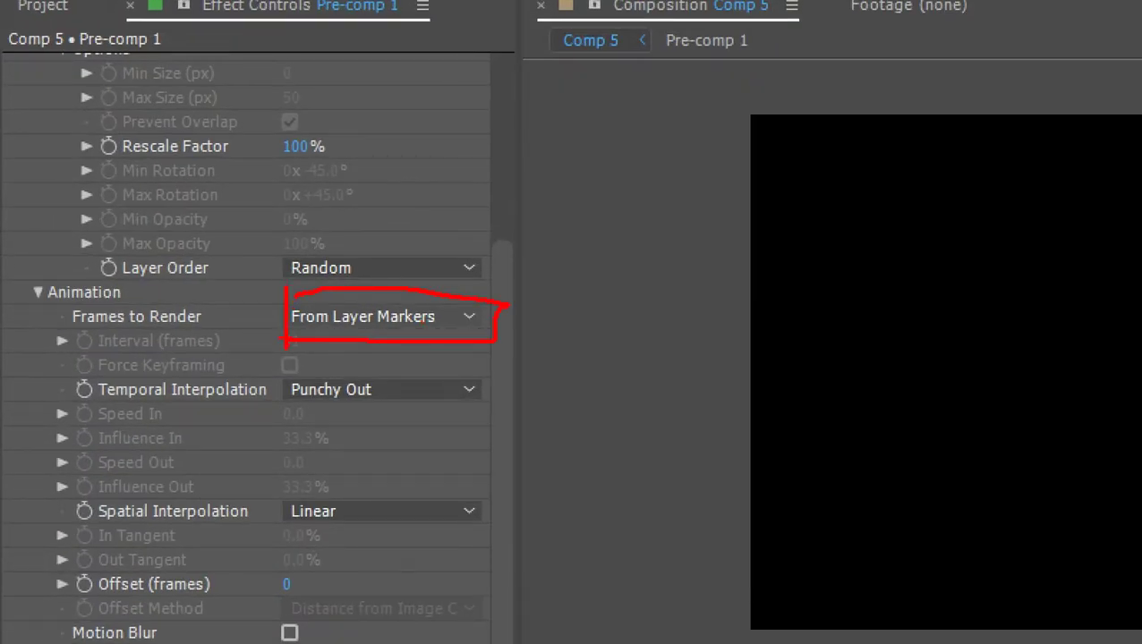
{"action": "key", "text": "Escape"}
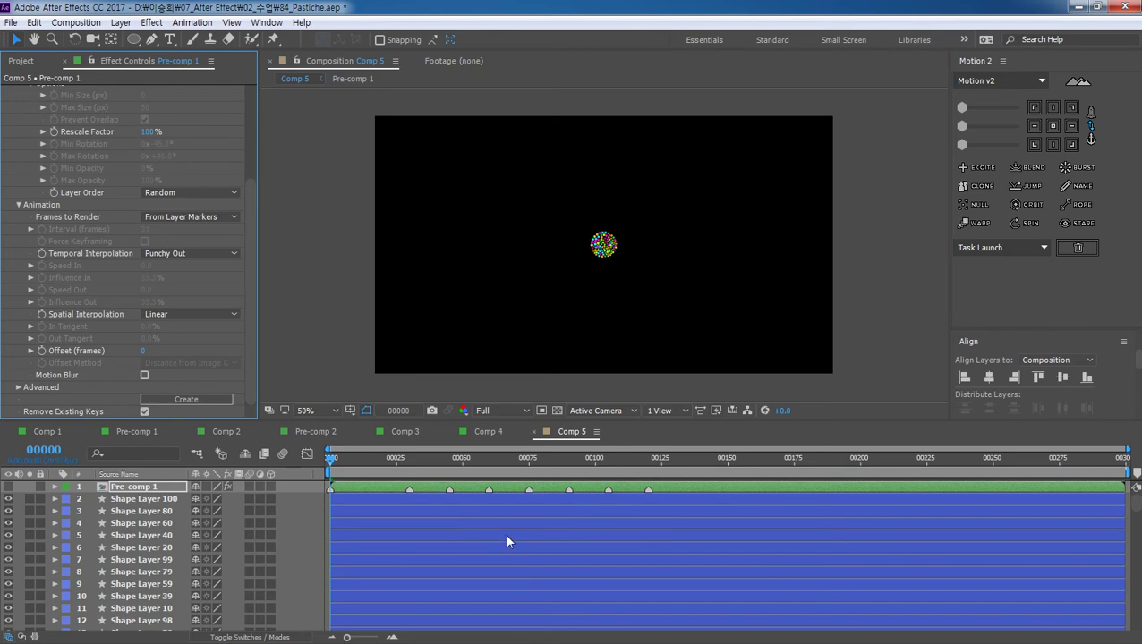
Step: Preview the dots morphing, then scrub back to the letter A at frame 00030
{"action": "key", "text": "space"}
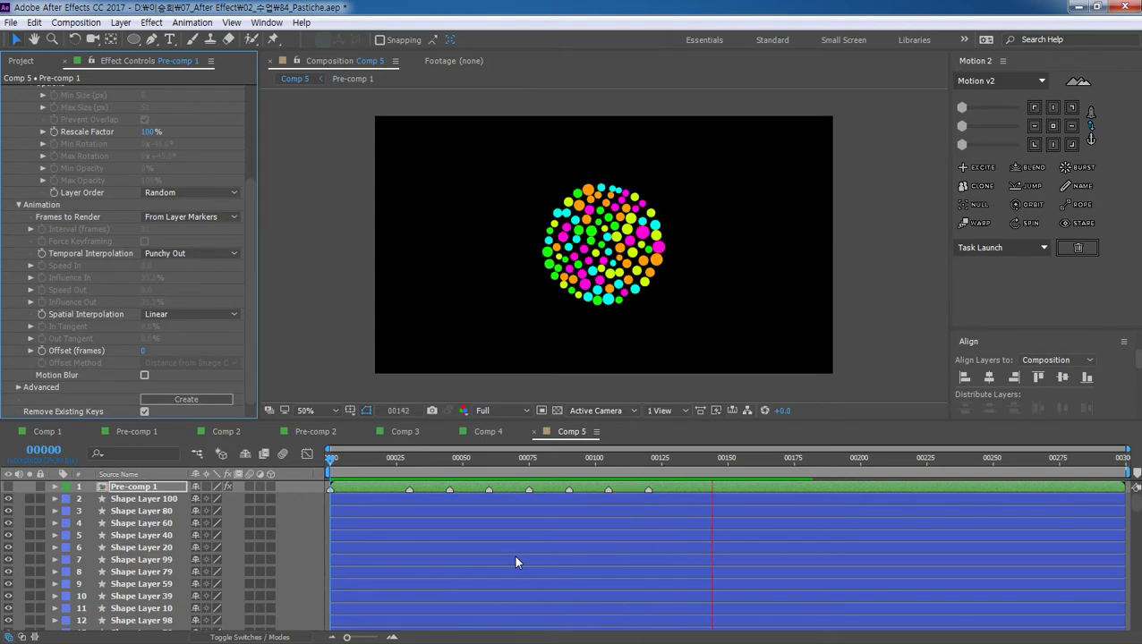
{"action": "key", "text": "space"}
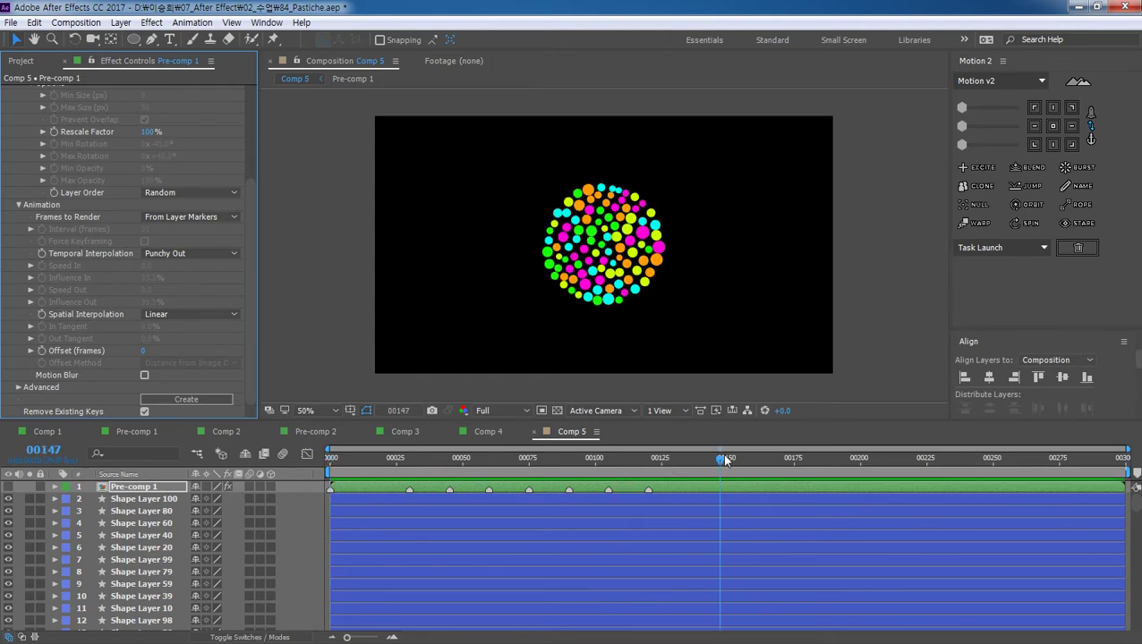
{"action": "mouse_move", "coordinate": [720, 454]}
{"action": "left_mouse_down"}
{"action": "mouse_move", "coordinate": [408, 472]}
{"action": "mouse_move", "coordinate": [450, 473]}
{"action": "left_mouse_up"}
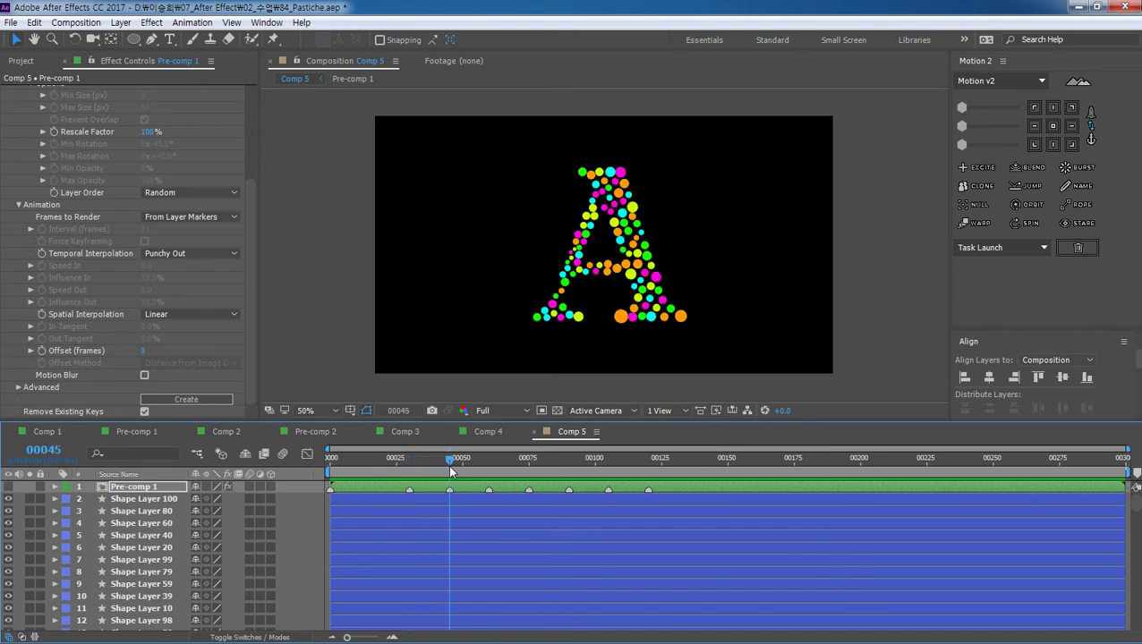
{"action": "left_click_drag", "start_coordinate": [450, 473], "coordinate": [409, 473]}
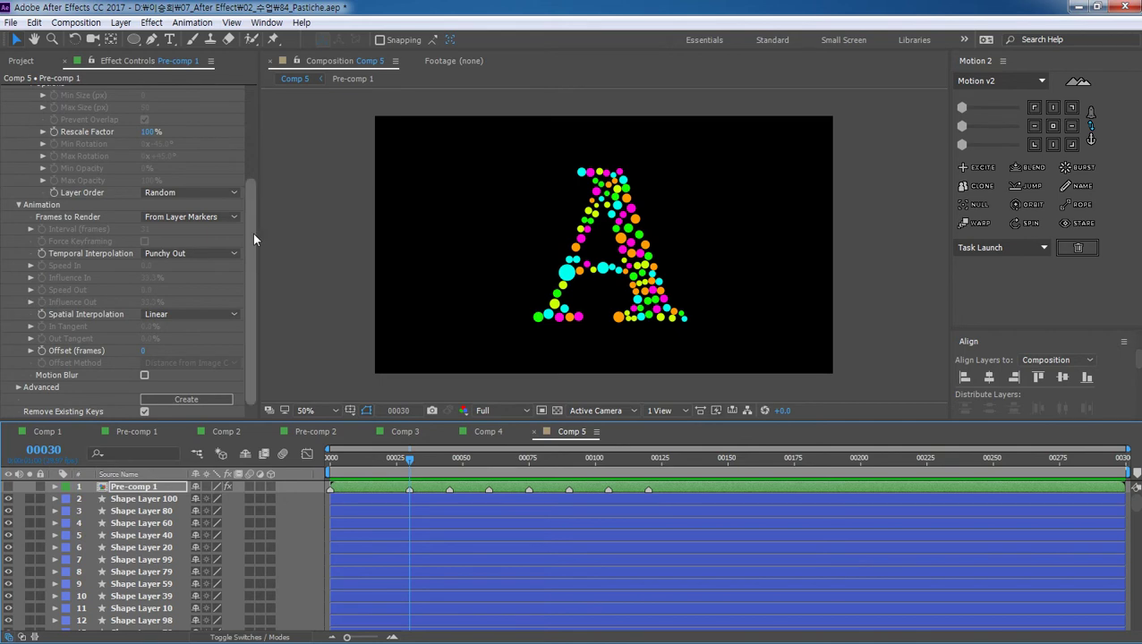
{"action": "left_click_drag", "start_coordinate": [252, 233], "coordinate": [252, 131]}
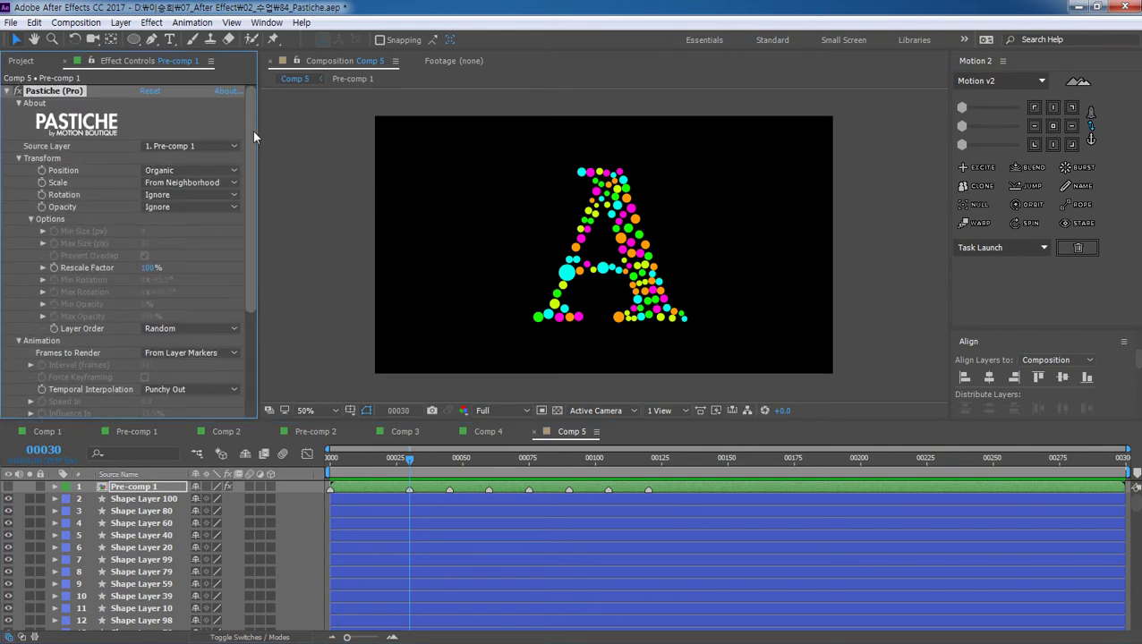
Step: Select Pastiche's animated Position and Scale settings
{"action": "left_click", "coordinate": [40, 170]}
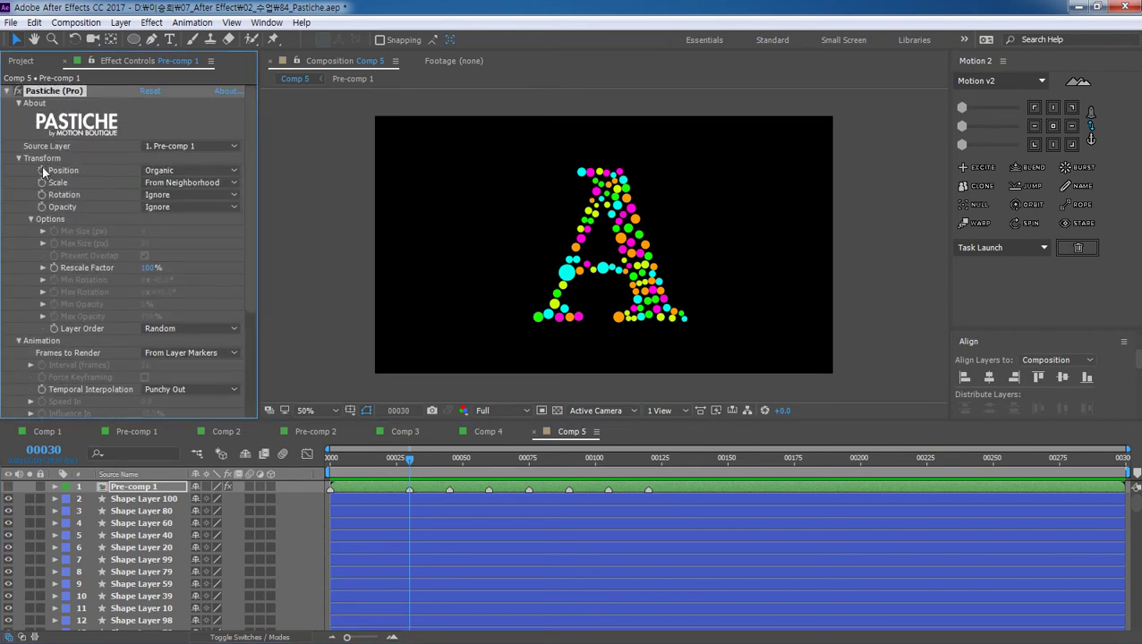
{"action": "left_click", "coordinate": [41, 182]}
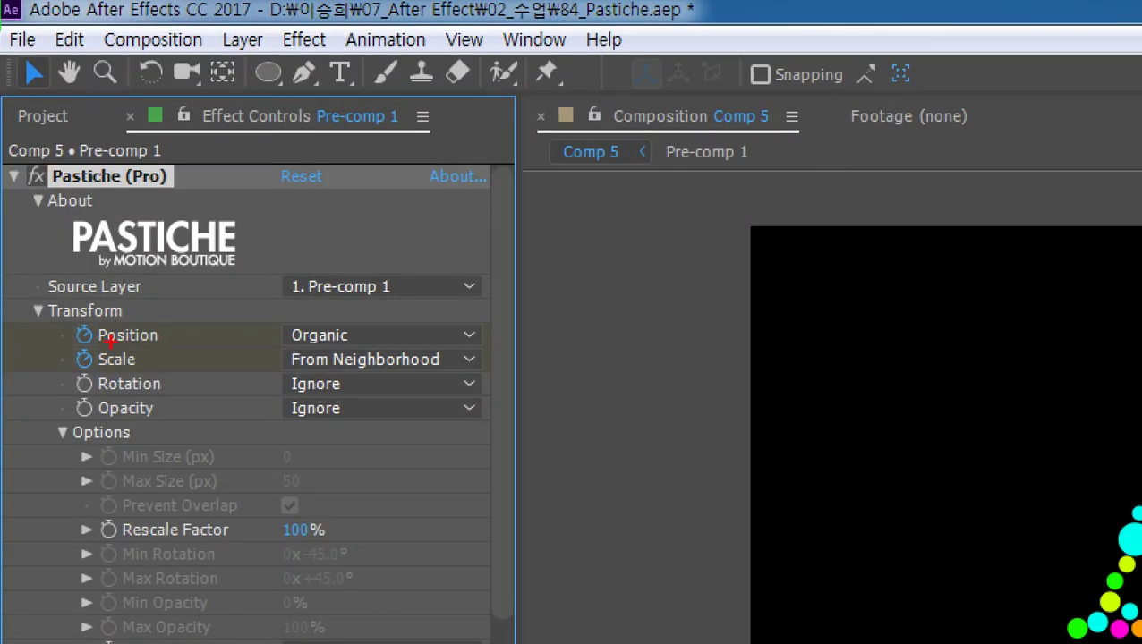
{"action": "left_click_drag", "start_coordinate": [40, 158], "coordinate": [25, 186]}
{"action": "left_click_drag", "start_coordinate": [93, 370], "coordinate": [75, 308]}
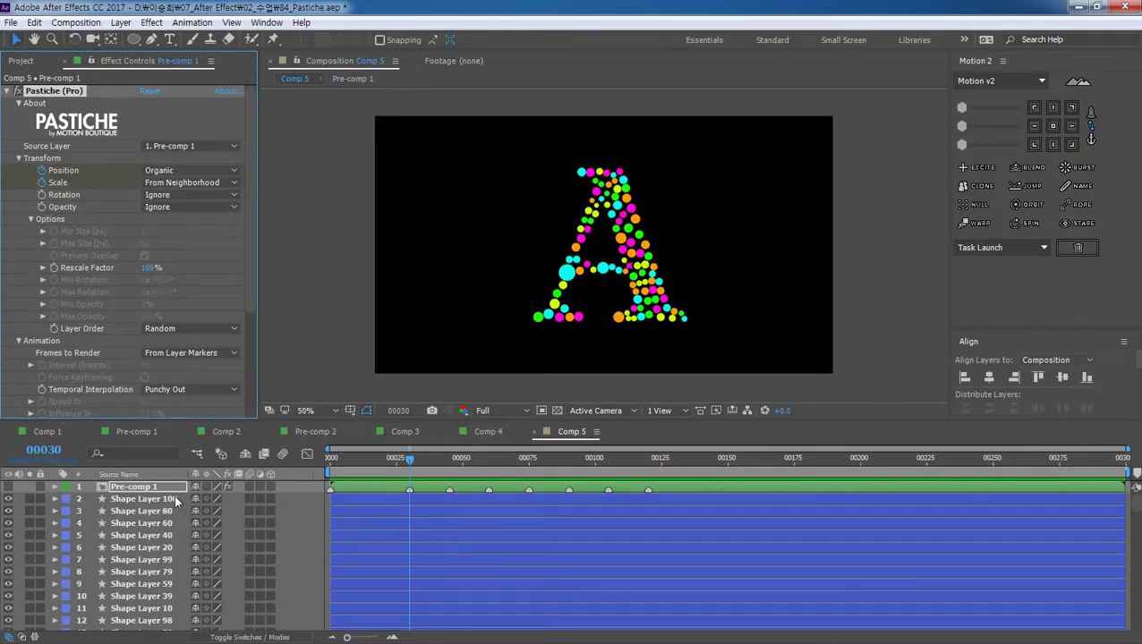
Step: Show Shape Layer 100's Position and Scale keyframes with U, then reselect Pre-comp 1
{"action": "left_click", "coordinate": [177, 500]}
{"action": "key", "text": "u"}
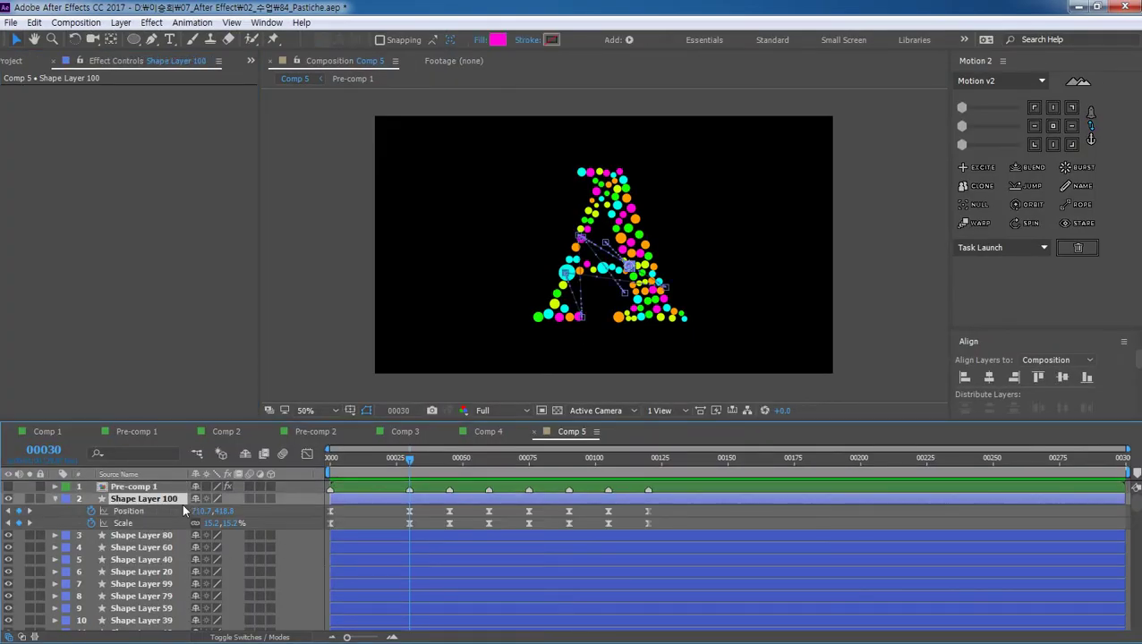
{"action": "mouse_move", "coordinate": [449, 530]}
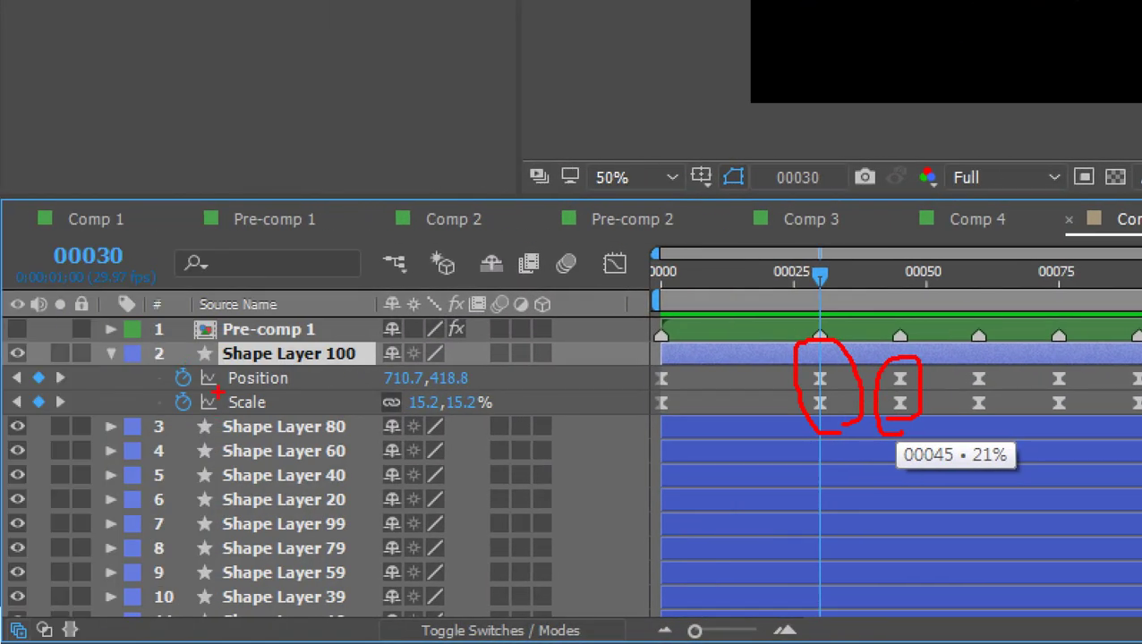
{"action": "left_click_drag", "start_coordinate": [228, 387], "coordinate": [303, 384]}
{"action": "left_click_drag", "start_coordinate": [226, 415], "coordinate": [319, 418]}
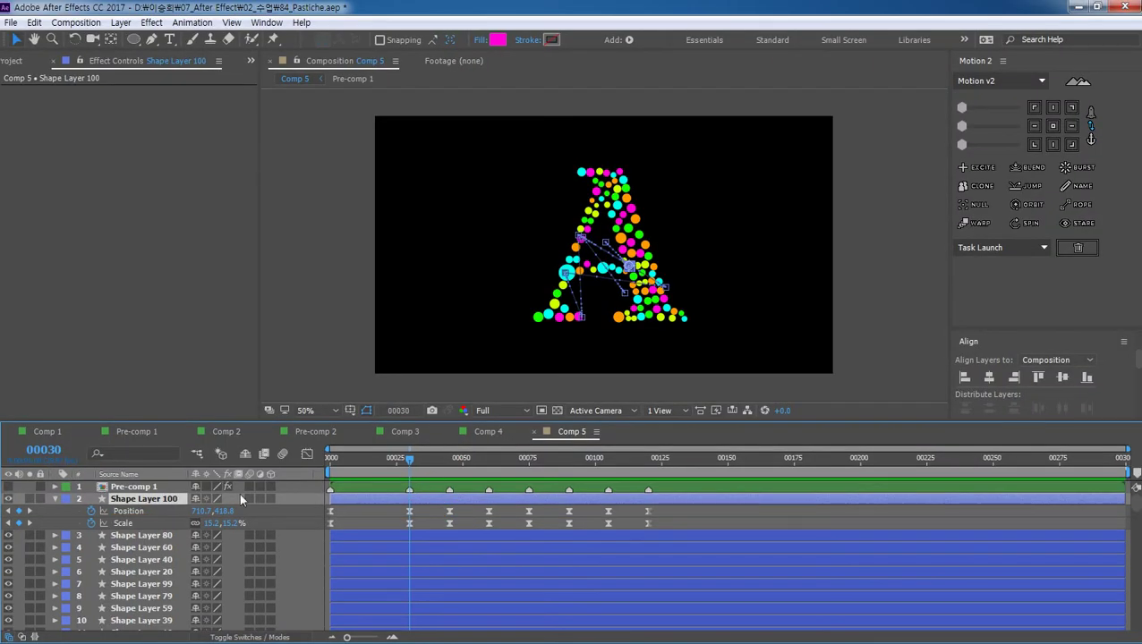
{"action": "left_click", "coordinate": [134, 486]}
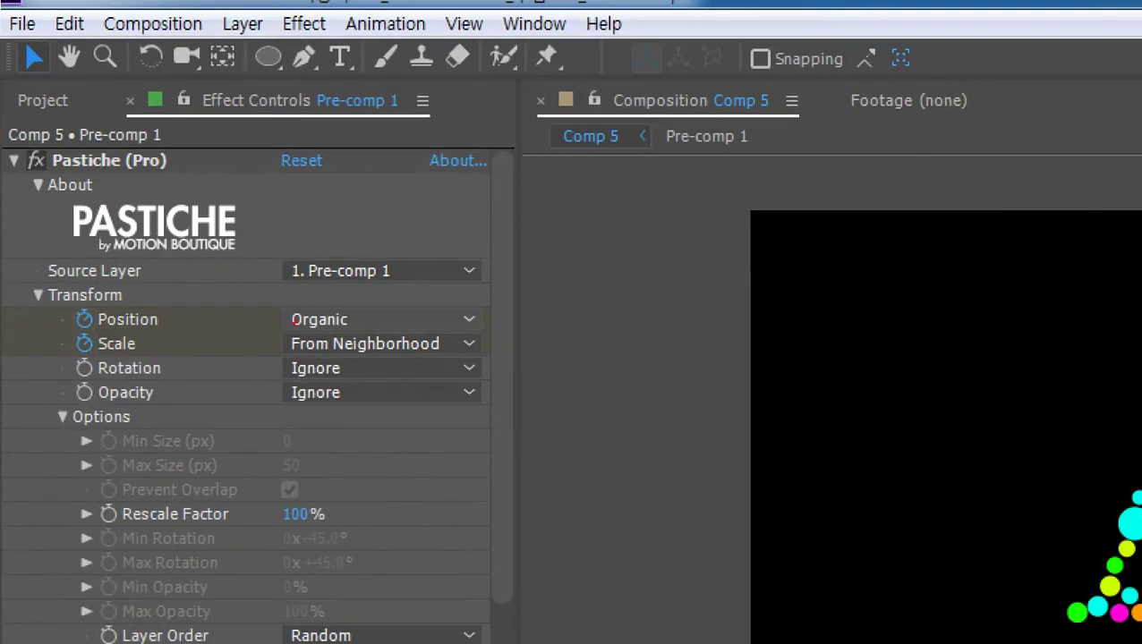
{"action": "left_click_drag", "start_coordinate": [270, 310], "coordinate": [250, 371]}
{"action": "left_click_drag", "start_coordinate": [89, 363], "coordinate": [454, 355]}
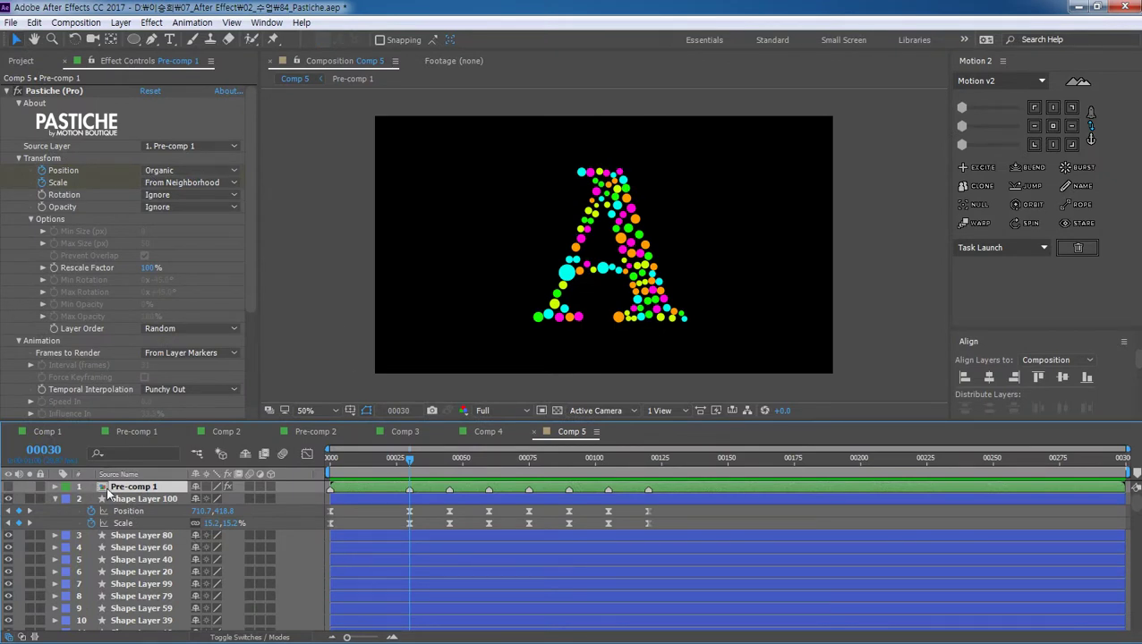
Step: At frame 45, key Pastiche Position and Scale to Use Previous Value
{"action": "key", "text": "u"}
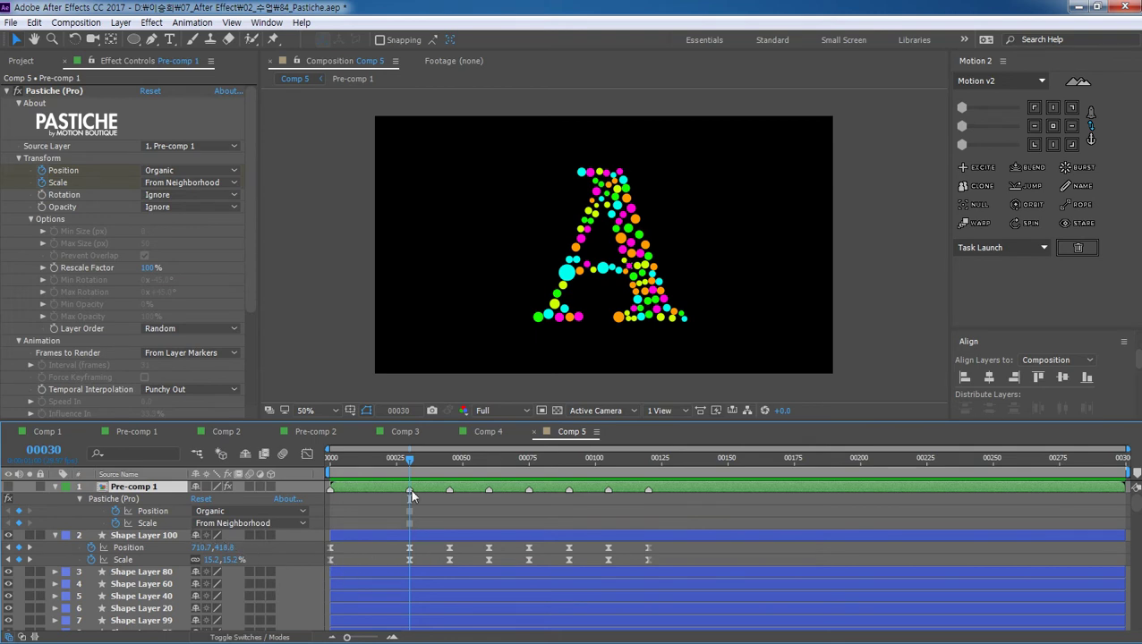
{"action": "left_click_drag", "start_coordinate": [409, 460], "coordinate": [448, 461]}
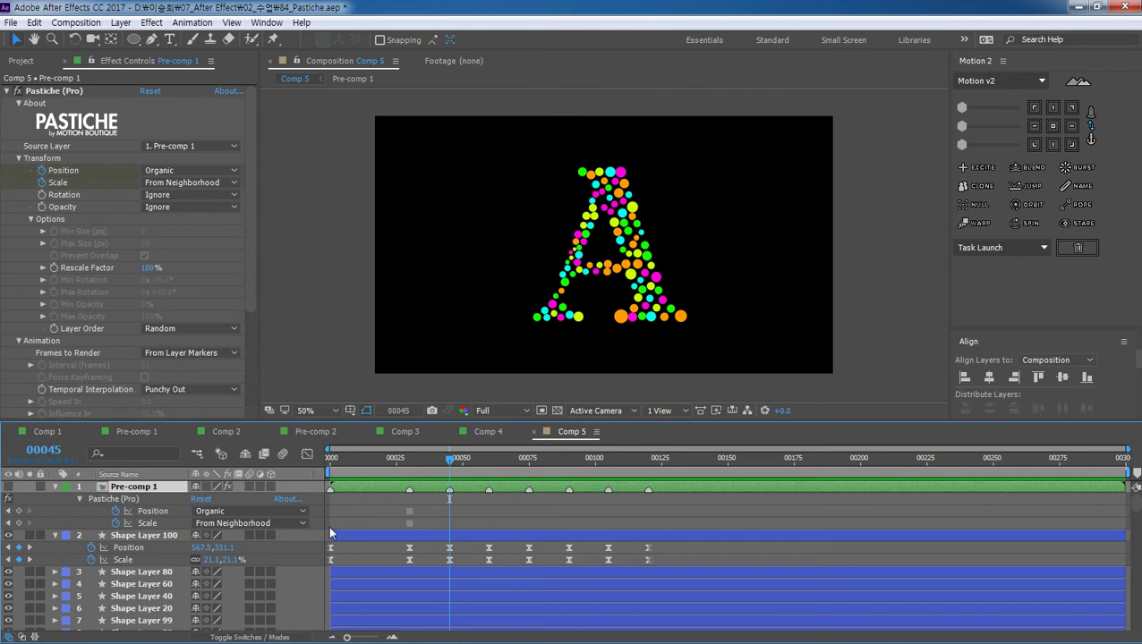
{"action": "left_click", "coordinate": [158, 172]}
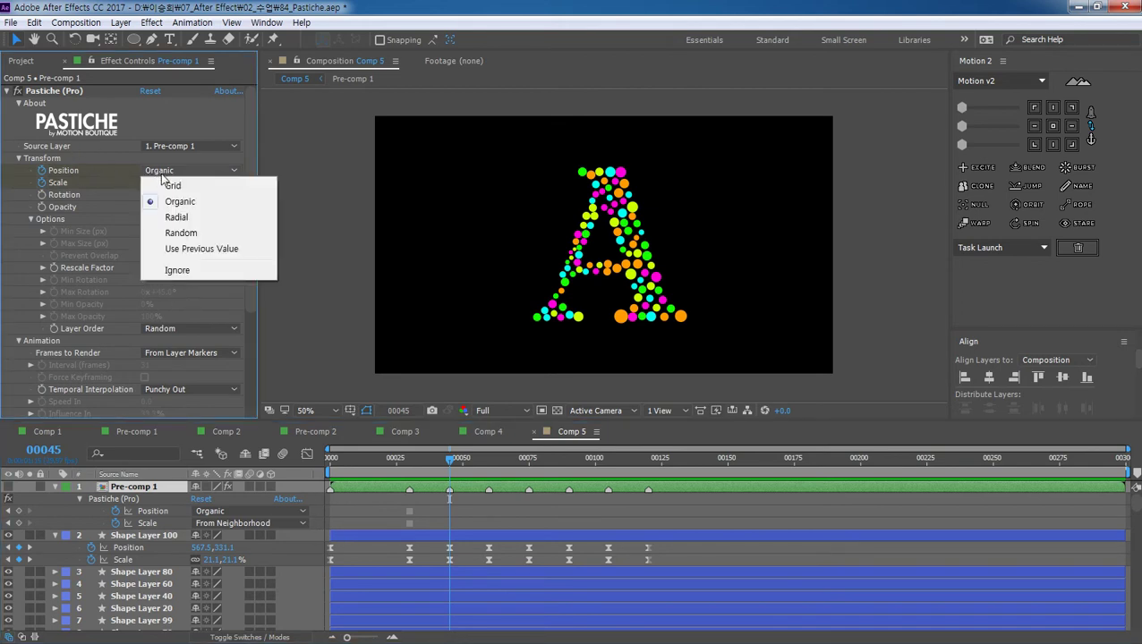
{"action": "left_click", "coordinate": [211, 255]}
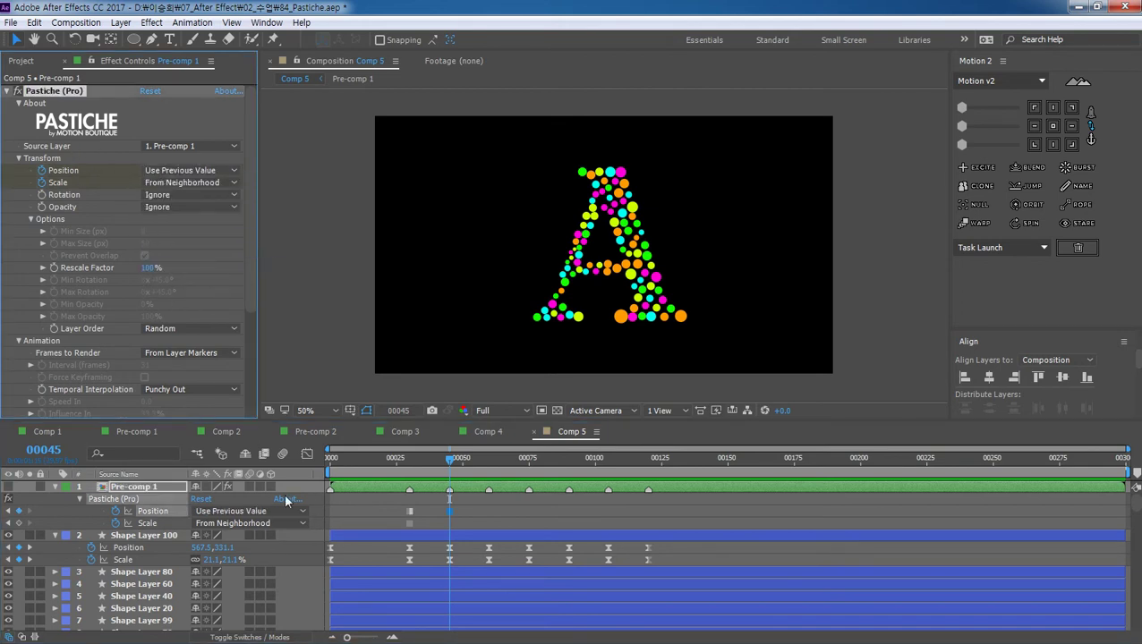
{"action": "left_click", "coordinate": [238, 523]}
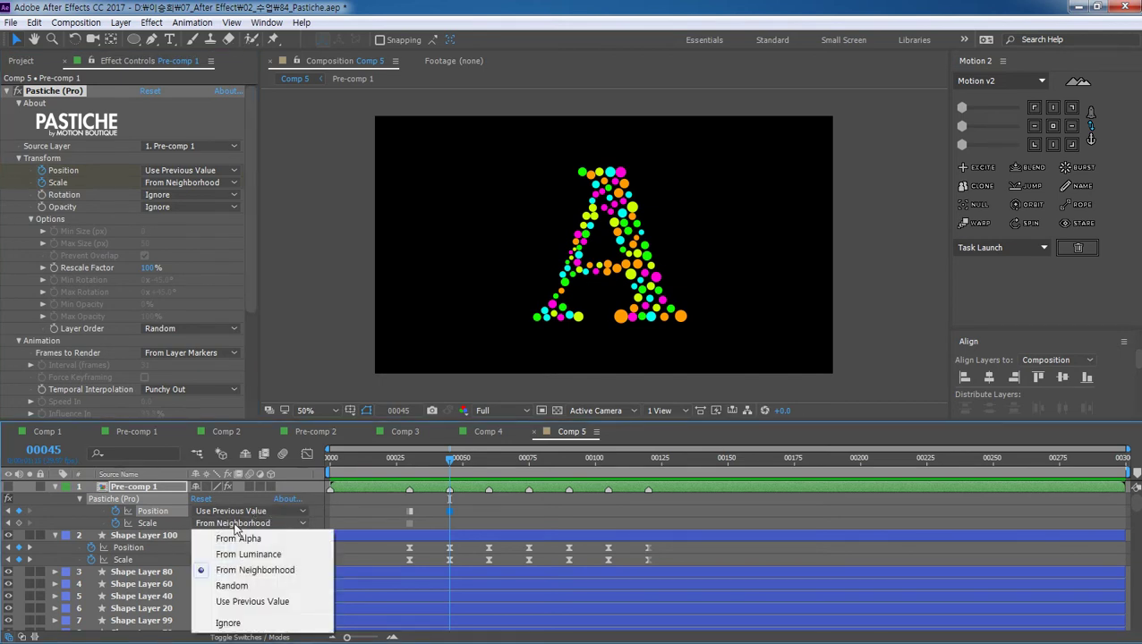
{"action": "left_click", "coordinate": [256, 604]}
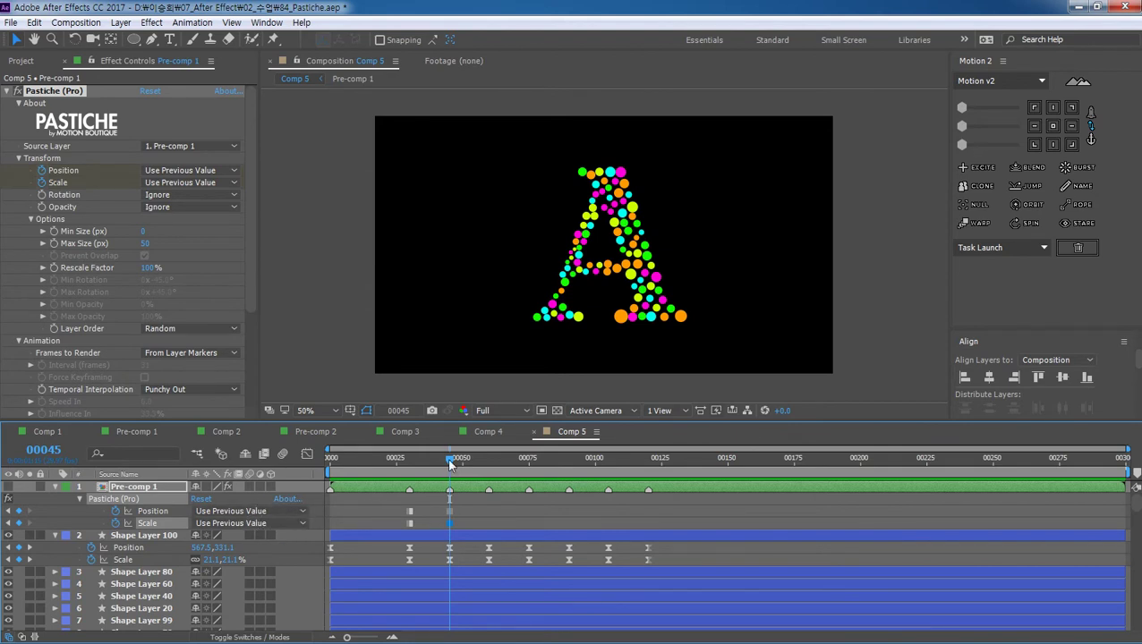
Step: Copy the Position/Scale keyframe pair and paste it at the later markers, ending Organic at frame 120
{"action": "left_click_drag", "start_coordinate": [450, 460], "coordinate": [488, 463]}
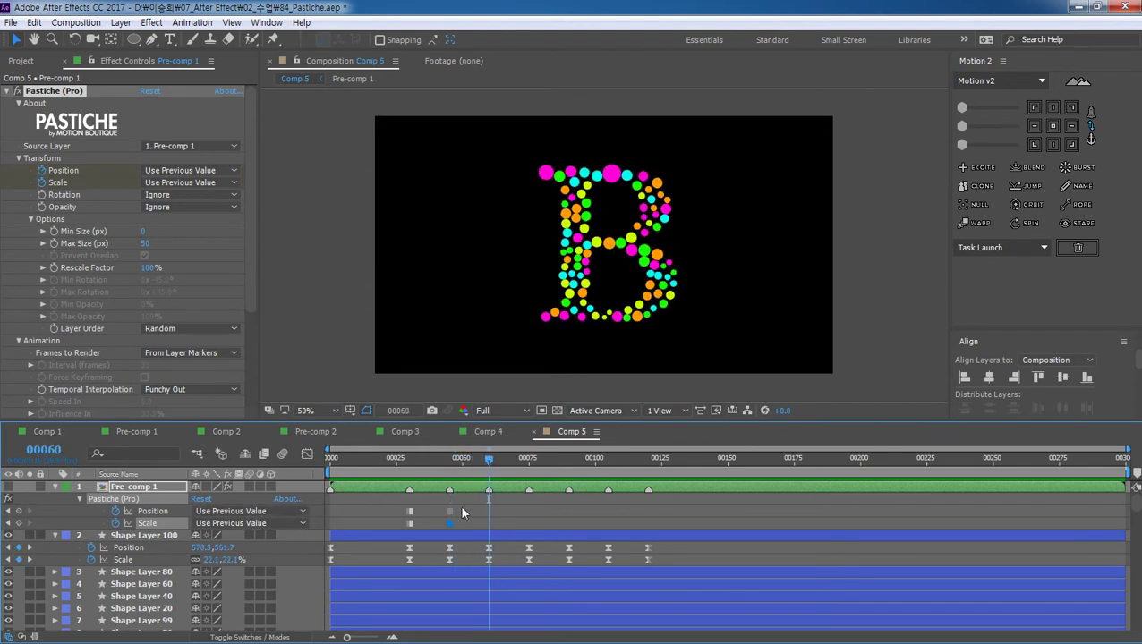
{"action": "left_click_drag", "start_coordinate": [459, 504], "coordinate": [409, 536]}
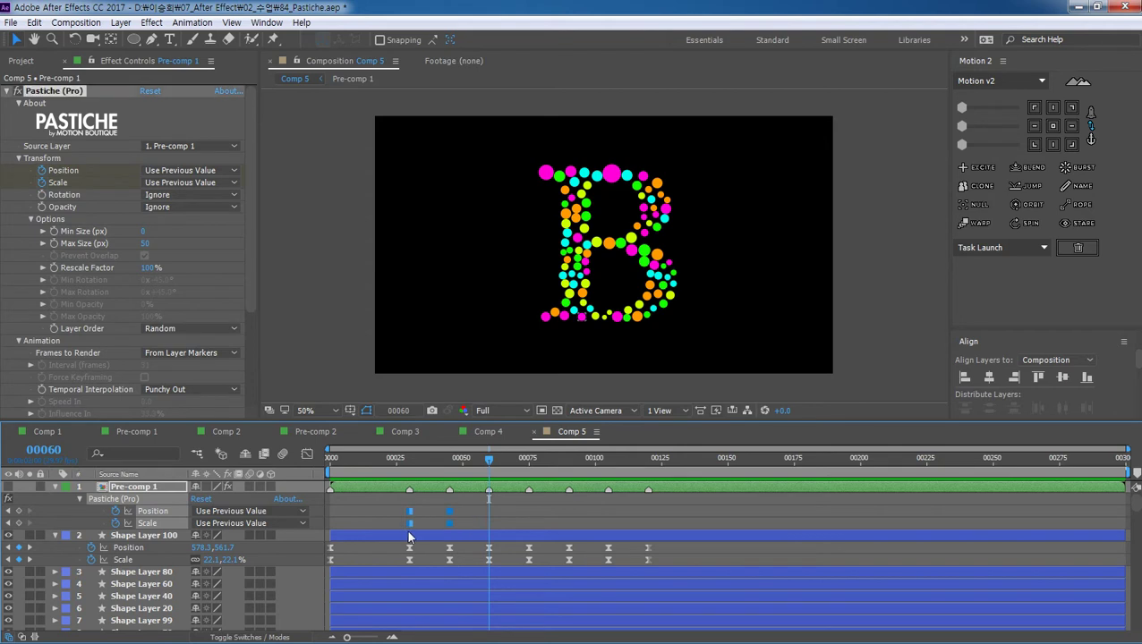
{"action": "key", "text": "ctrl+c"}
{"action": "key", "text": "ctrl+v"}
{"action": "left_click_drag", "start_coordinate": [489, 460], "coordinate": [568, 462]}
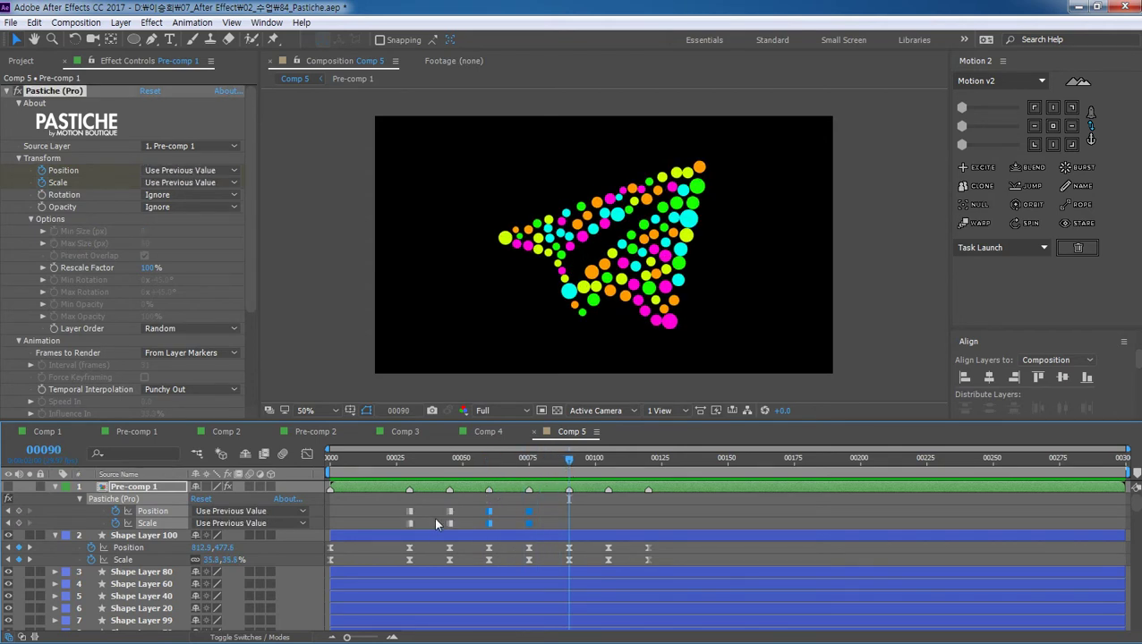
{"action": "key", "text": "ctrl+v"}
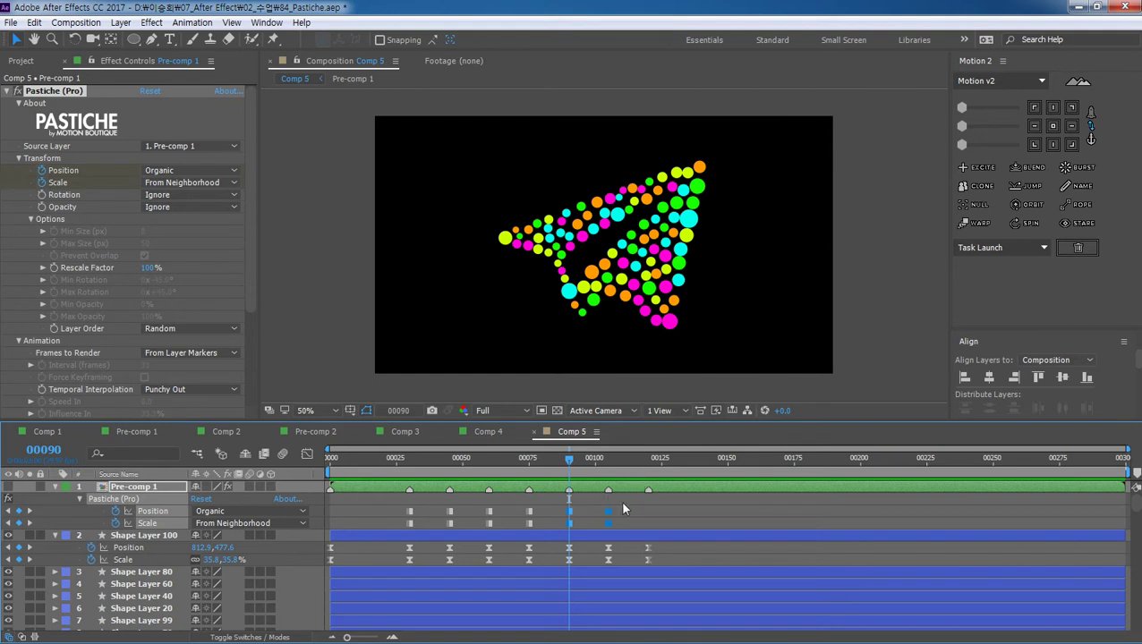
{"action": "left_click", "coordinate": [647, 460]}
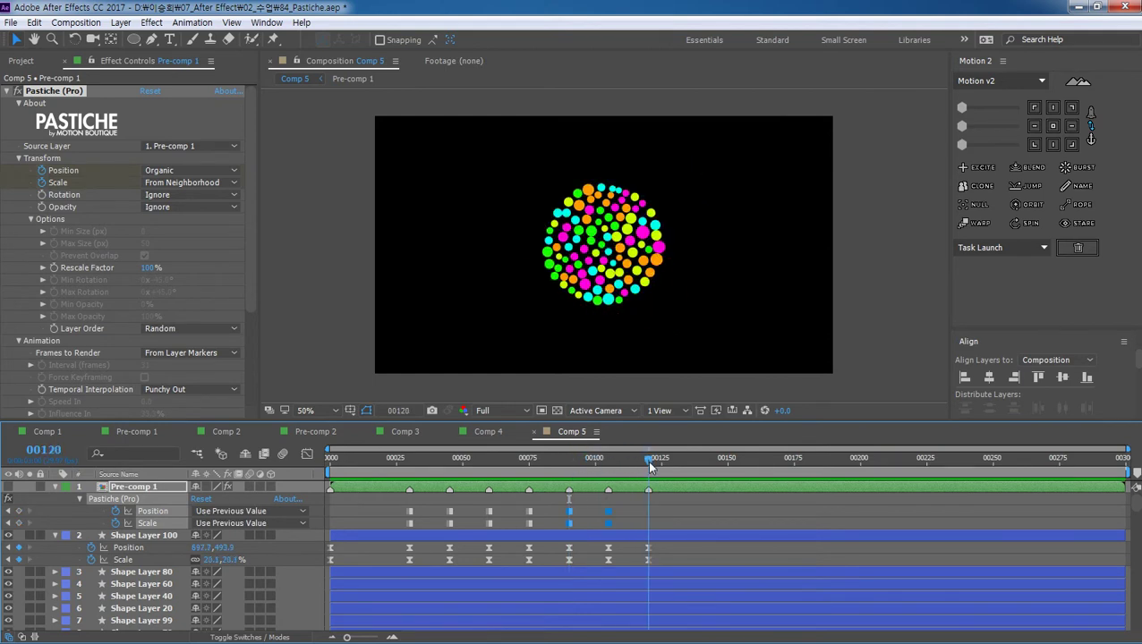
{"action": "left_click_drag", "start_coordinate": [583, 513], "coordinate": [611, 531]}
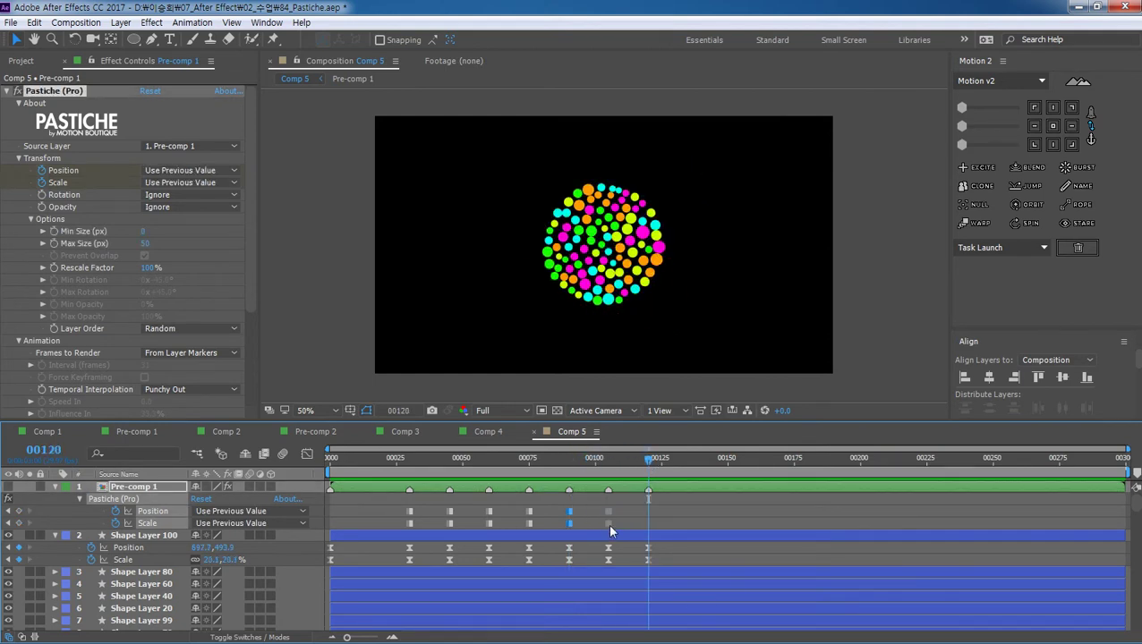
{"action": "key", "text": "ctrl+v"}
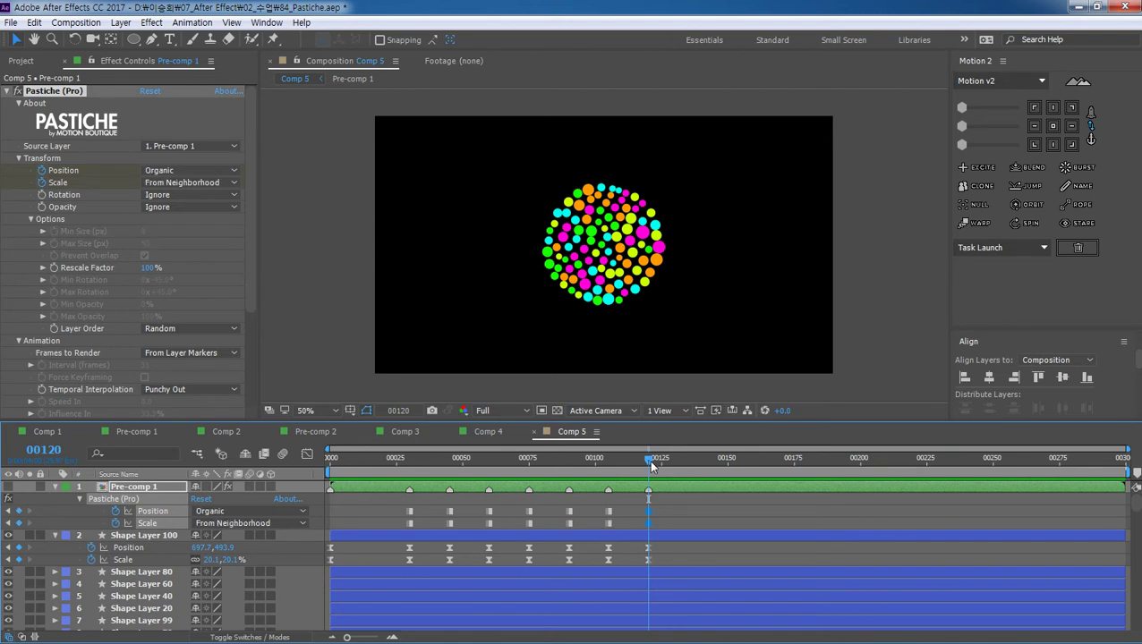
Step: End the work area at frame 139 and regenerate the dot animation
{"action": "mouse_move", "coordinate": [651, 462]}
{"action": "left_mouse_down"}
{"action": "mouse_move", "coordinate": [701, 469]}
{"action": "mouse_move", "coordinate": [229, 471]}
{"action": "left_mouse_up"}
{"action": "key", "text": "n"}
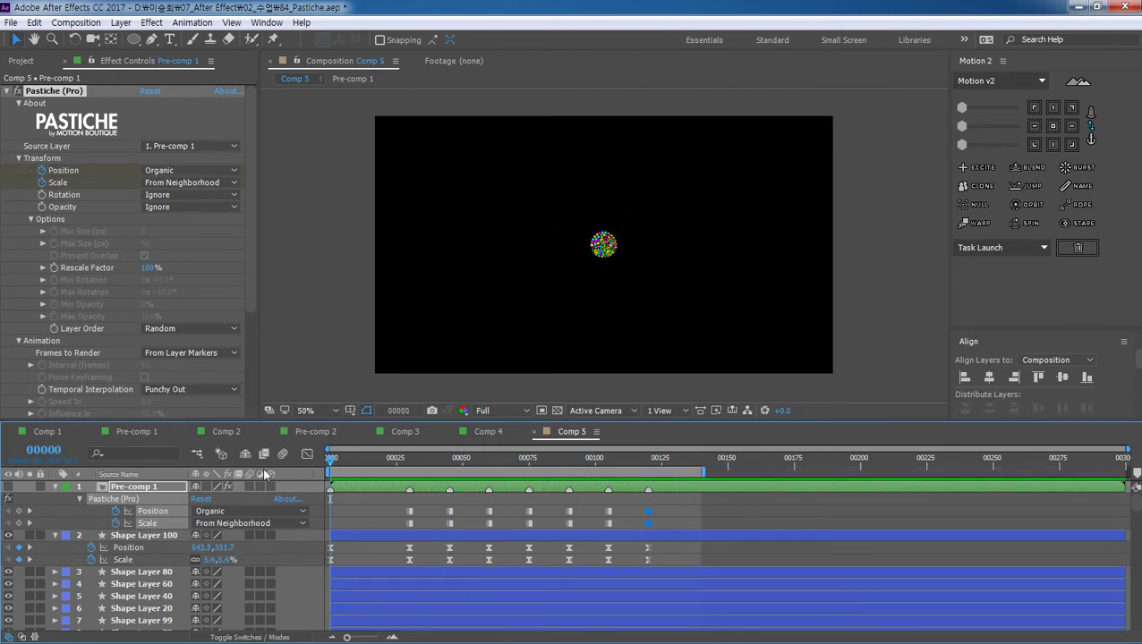
{"action": "left_click", "coordinate": [109, 490]}
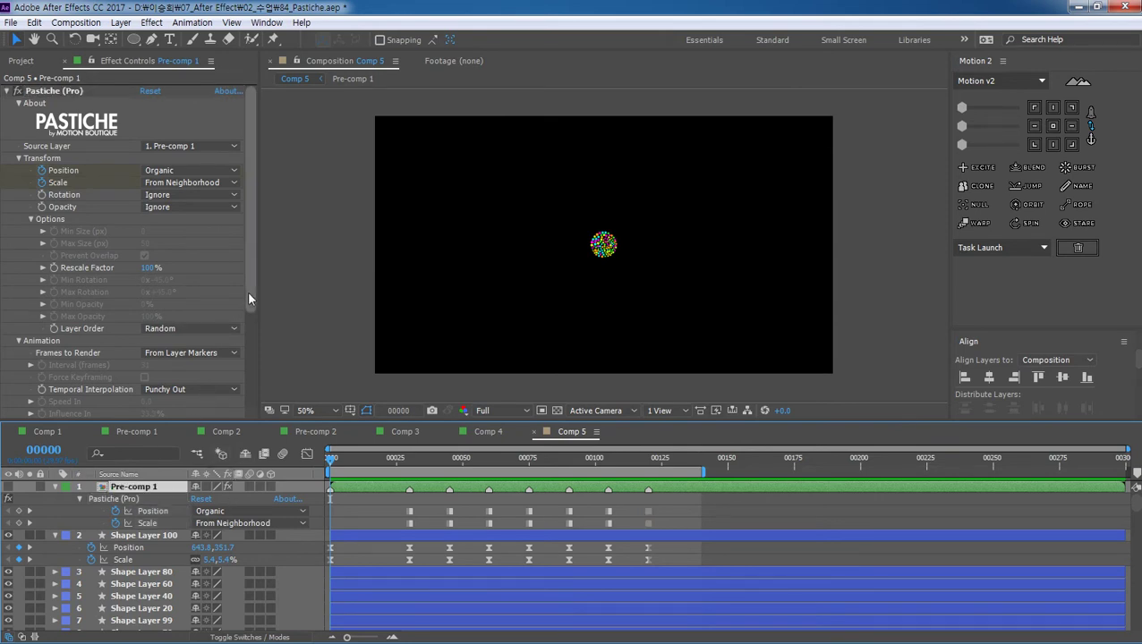
{"action": "left_click_drag", "start_coordinate": [250, 292], "coordinate": [250, 363]}
{"action": "left_click", "coordinate": [183, 400]}
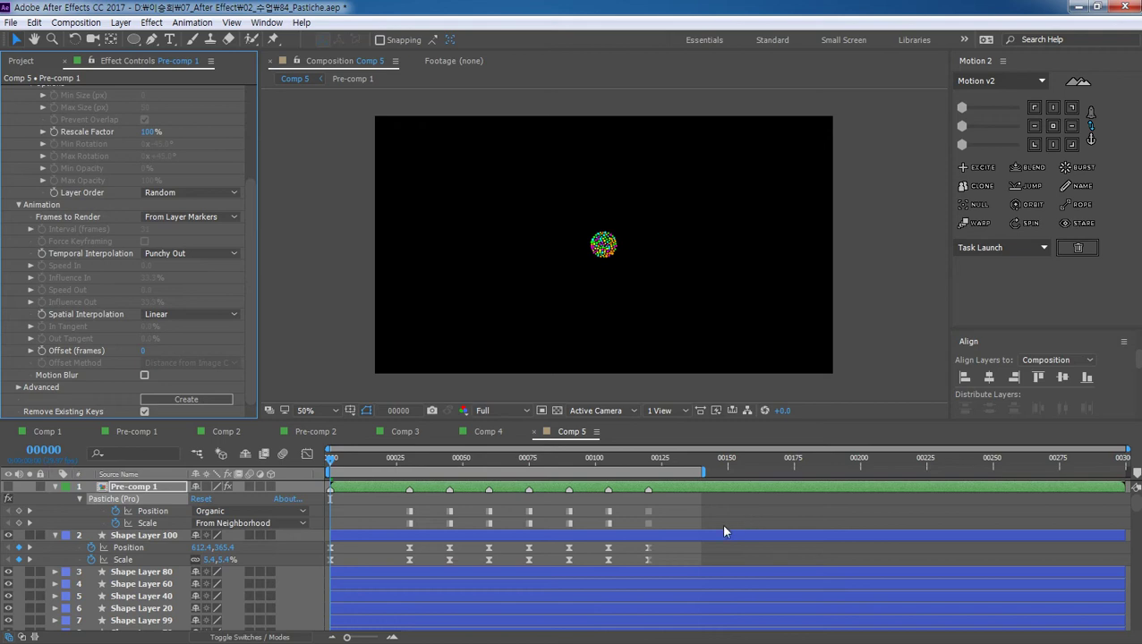
{"action": "key", "text": "space"}
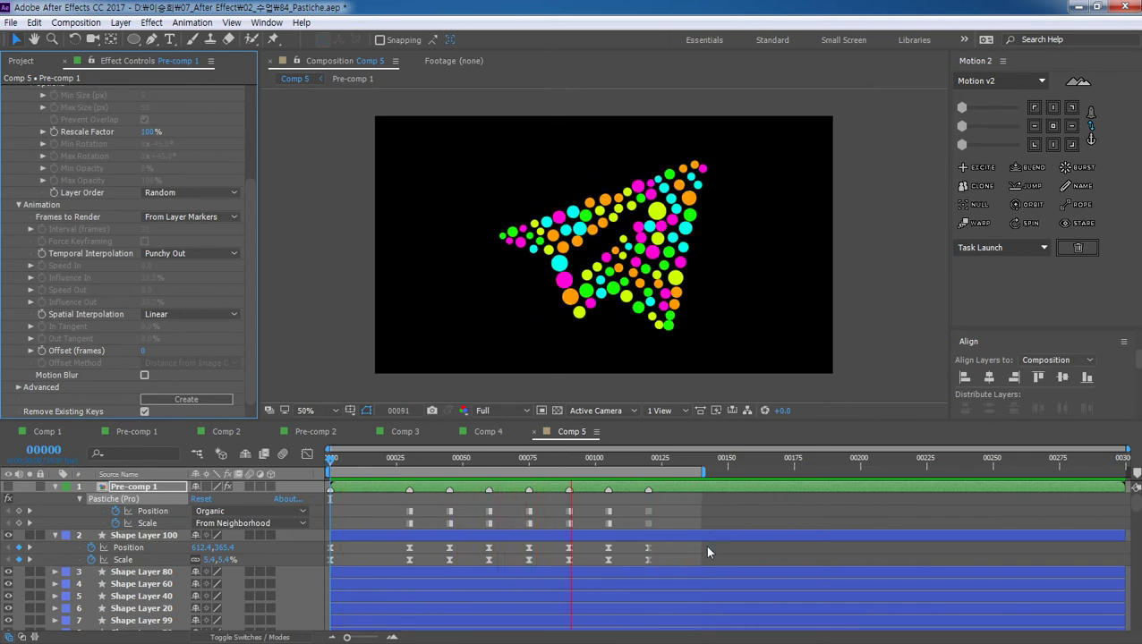
{"action": "key", "text": "space"}
{"action": "left_click_drag", "start_coordinate": [608, 458], "coordinate": [420, 491]}
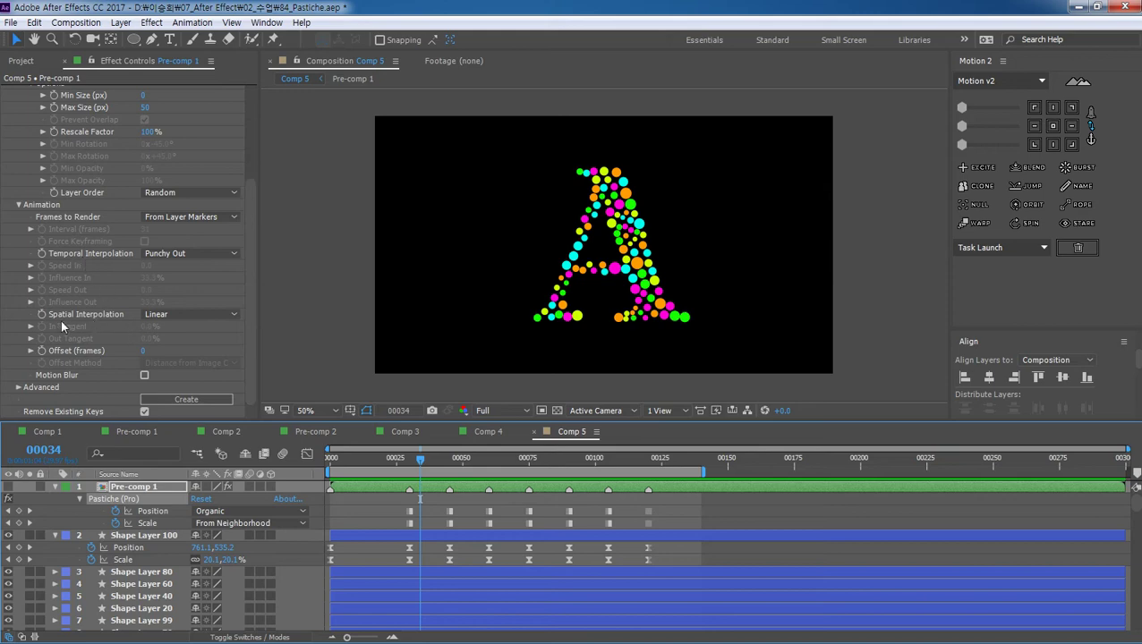
Step: Set Spatial Interpolation to Outer Half Circle and regenerate the dots
{"action": "left_click", "coordinate": [165, 315]}
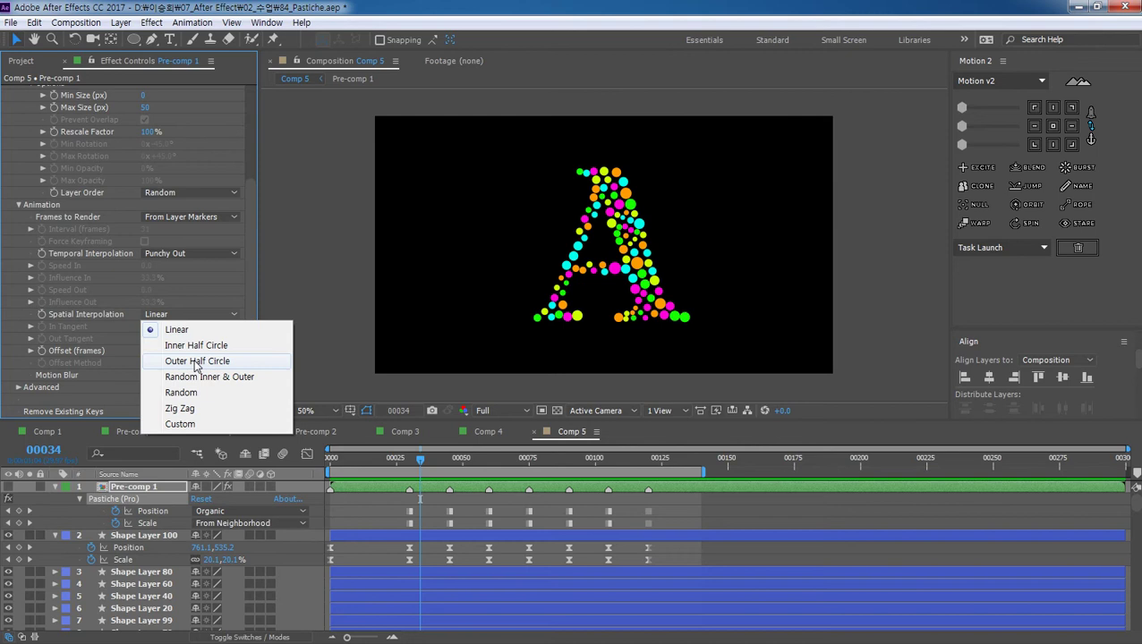
{"action": "left_click", "coordinate": [197, 360]}
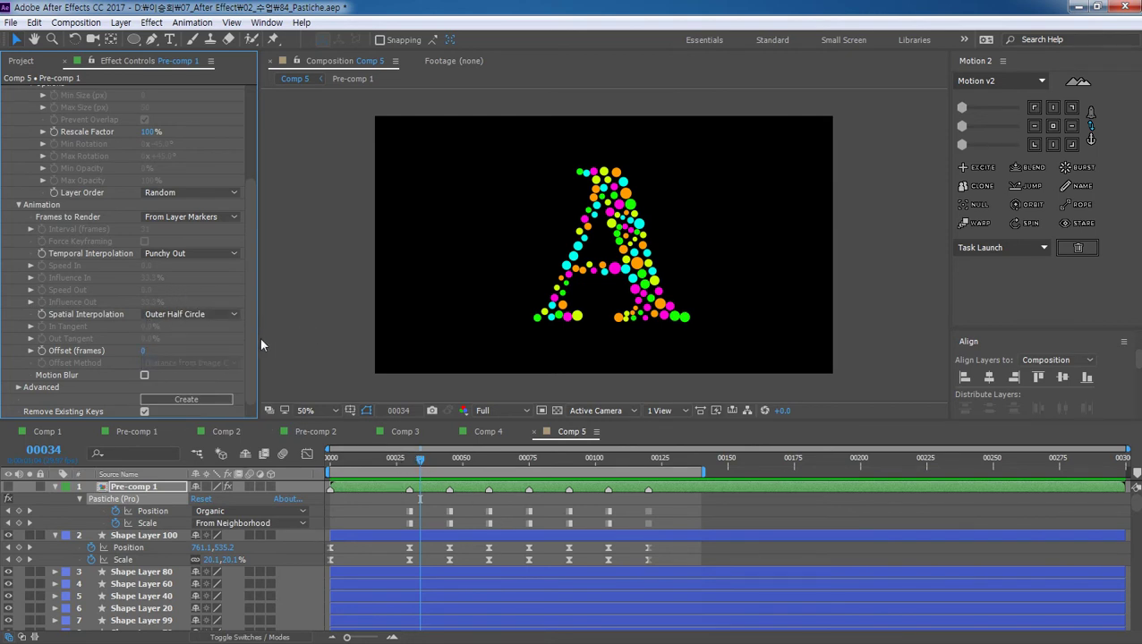
{"action": "left_click", "coordinate": [185, 398]}
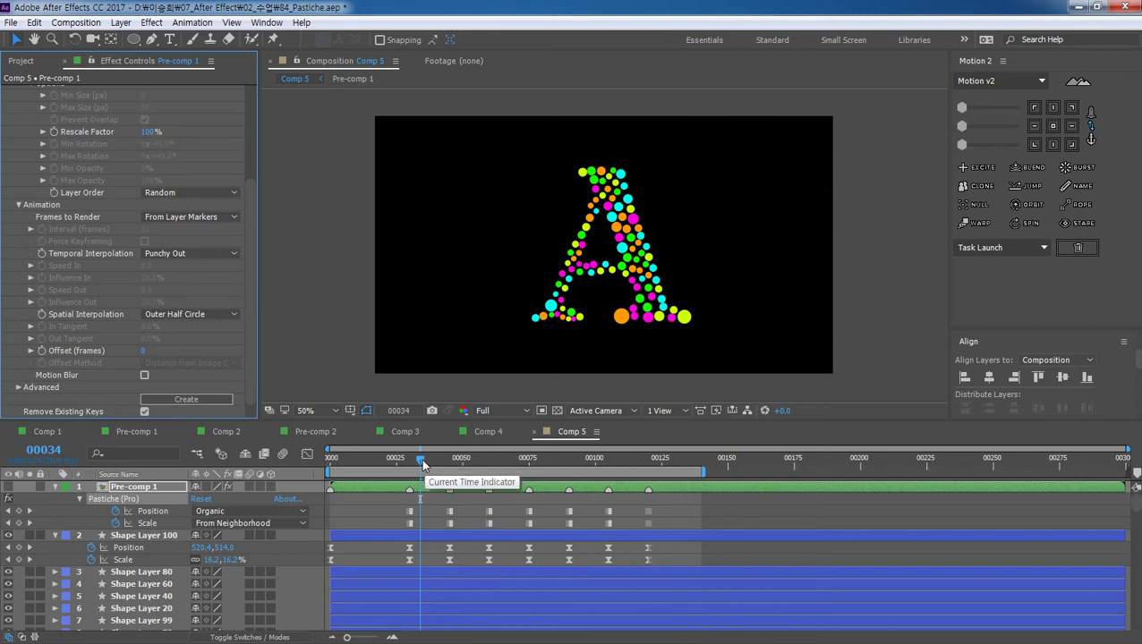
Step: Preview from frame 0, then stop on frame 33 showing letter A
{"action": "left_click_drag", "start_coordinate": [421, 458], "coordinate": [277, 469]}
{"action": "key", "text": "space"}
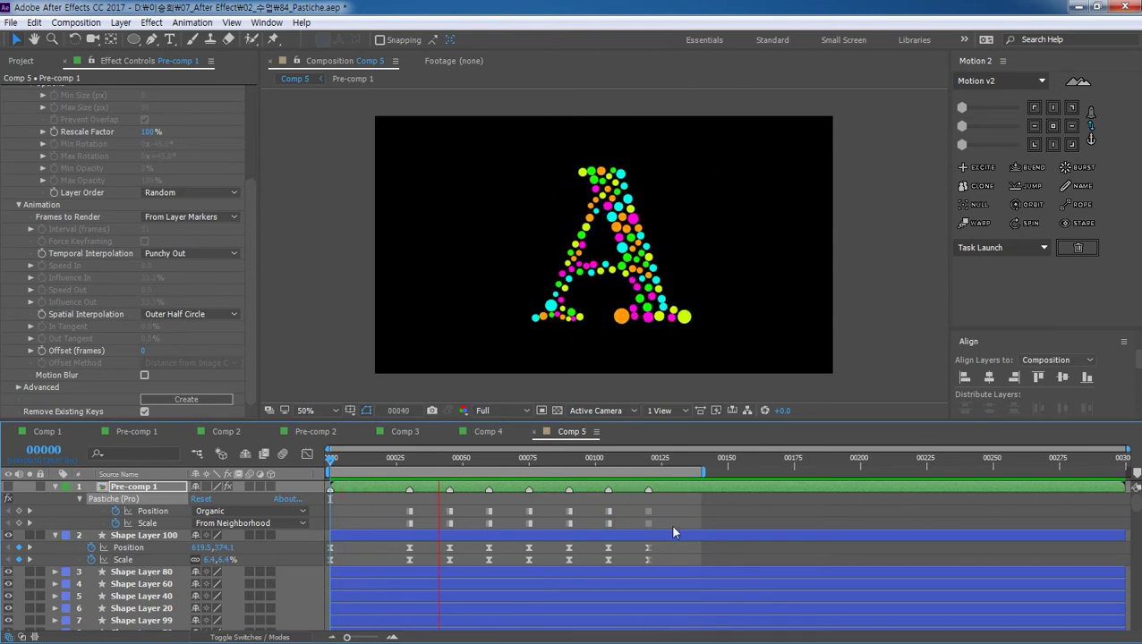
{"action": "key", "text": "space"}
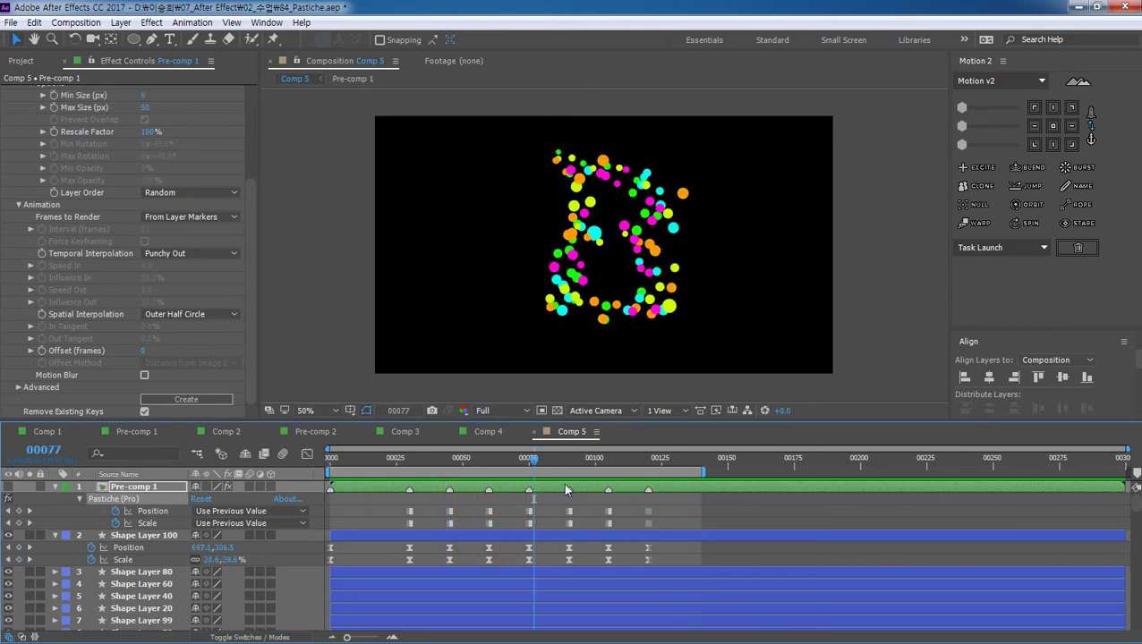
{"action": "left_click", "coordinate": [417, 459]}
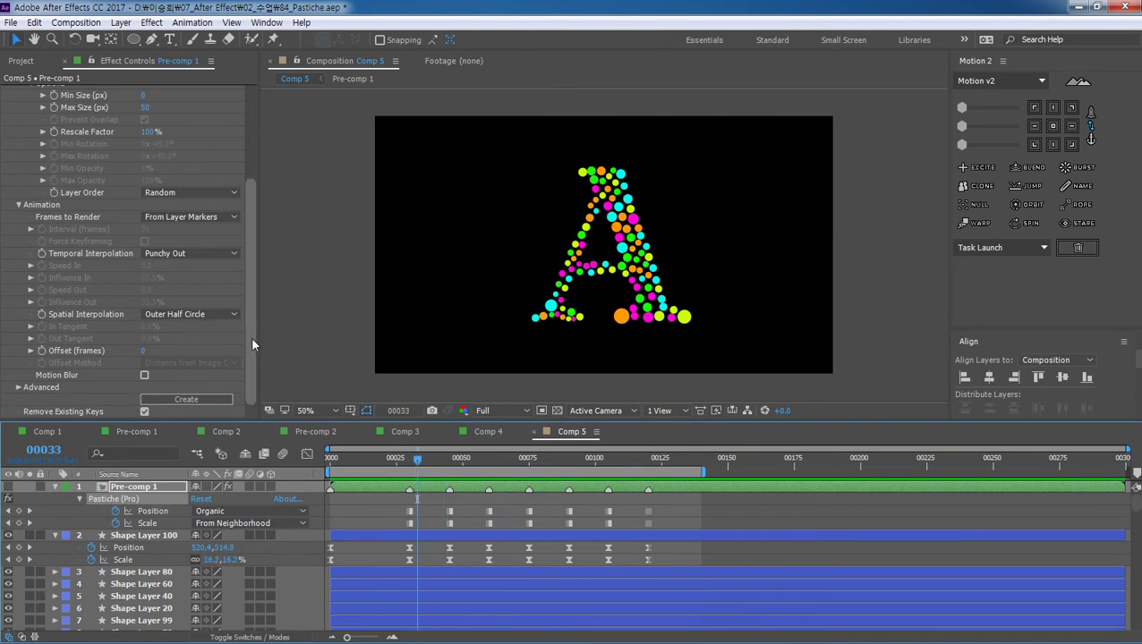
{"action": "left_click", "coordinate": [251, 353]}
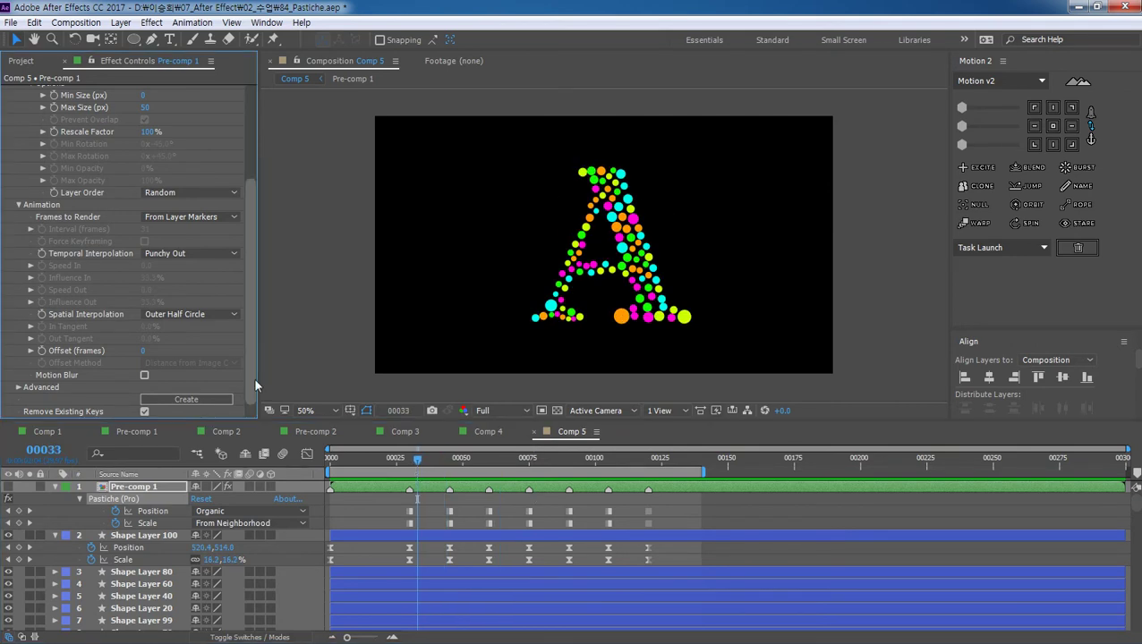
Step: In Pastiche's Advanced options, set Offset to 10 frames with Distance from Image Center method
{"action": "left_click", "coordinate": [17, 386]}
{"action": "scroll", "coordinate": [81, 375], "scroll_direction": "down", "scroll_amount": 1}
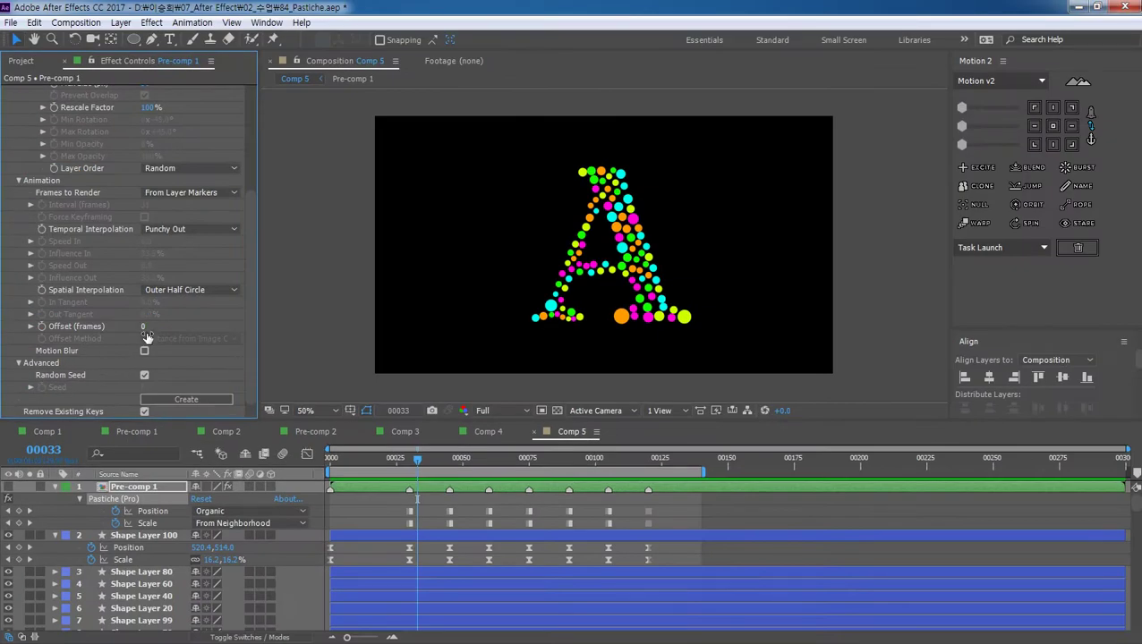
{"action": "left_click", "coordinate": [149, 327]}
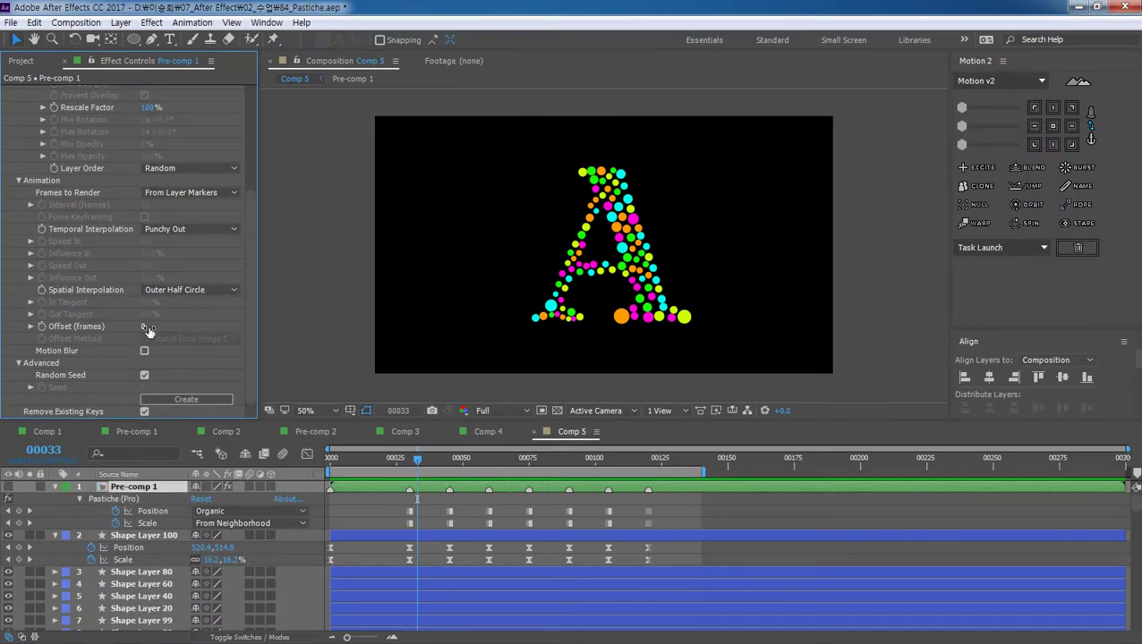
{"action": "type", "text": "20"}
{"action": "key", "text": "Return"}
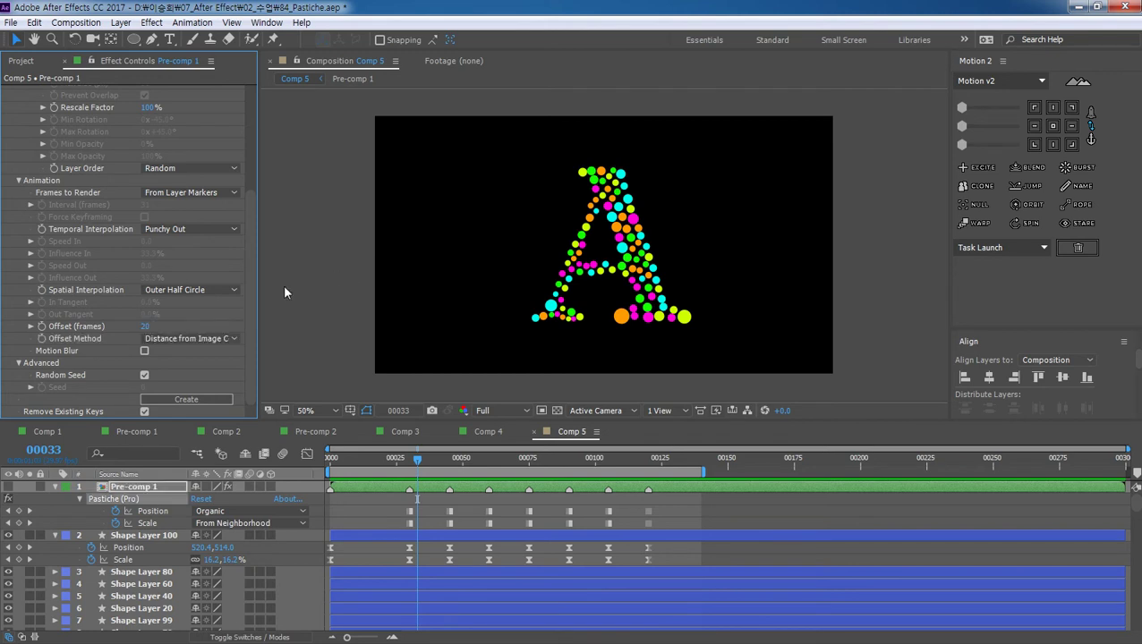
{"action": "left_click", "coordinate": [202, 338]}
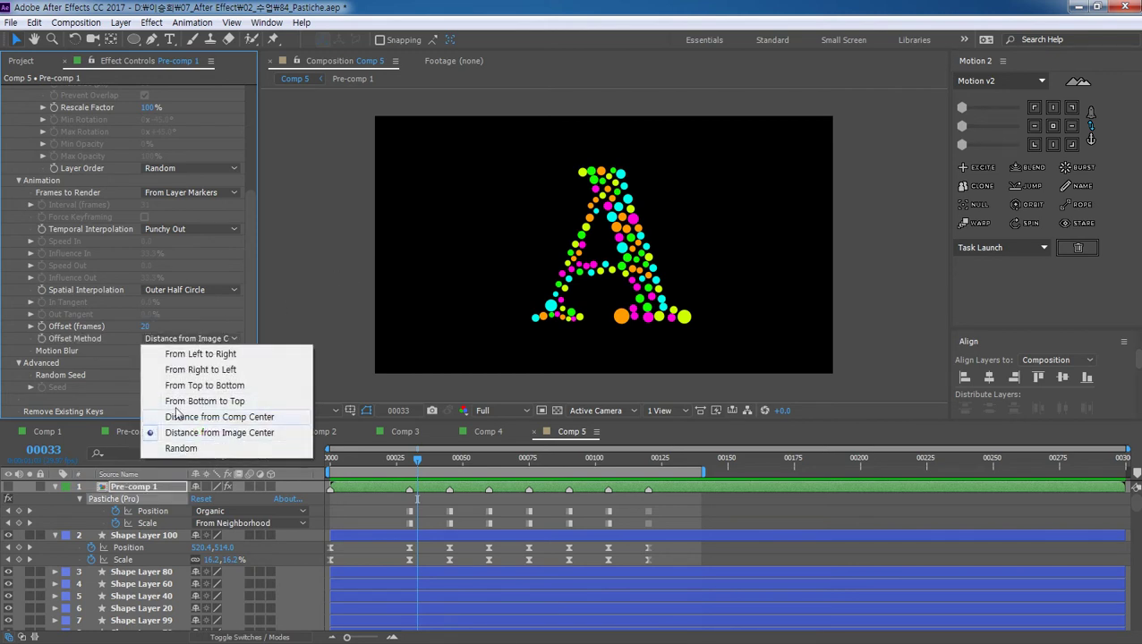
{"action": "left_click", "coordinate": [118, 333]}
{"action": "left_click", "coordinate": [148, 326]}
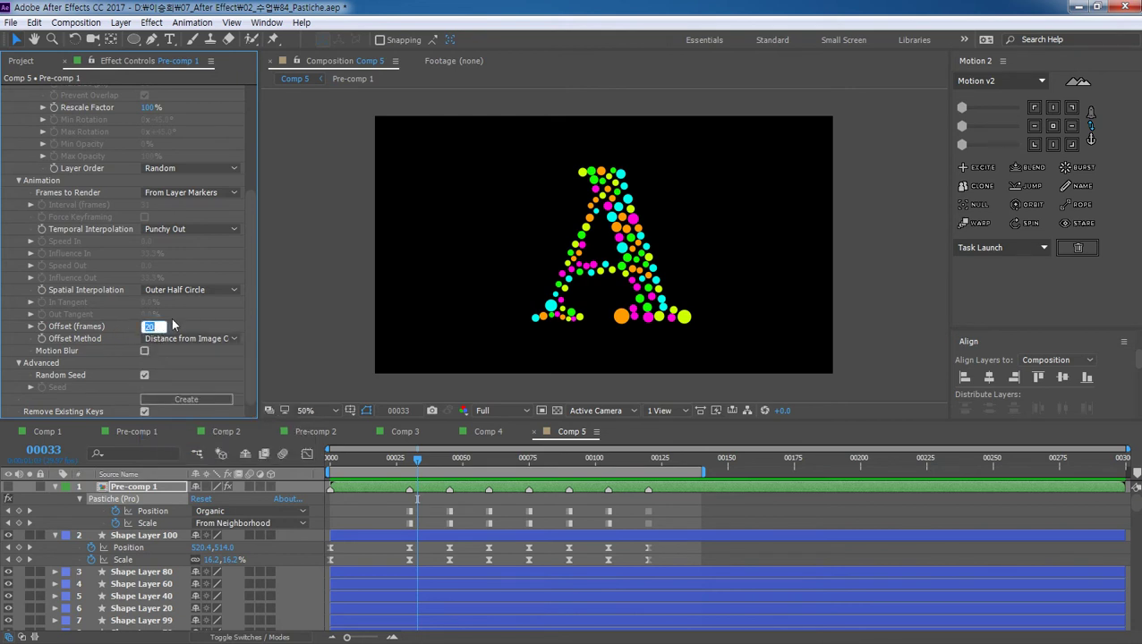
{"action": "type", "text": "10"}
{"action": "key", "text": "Return"}
{"action": "left_click", "coordinate": [180, 340]}
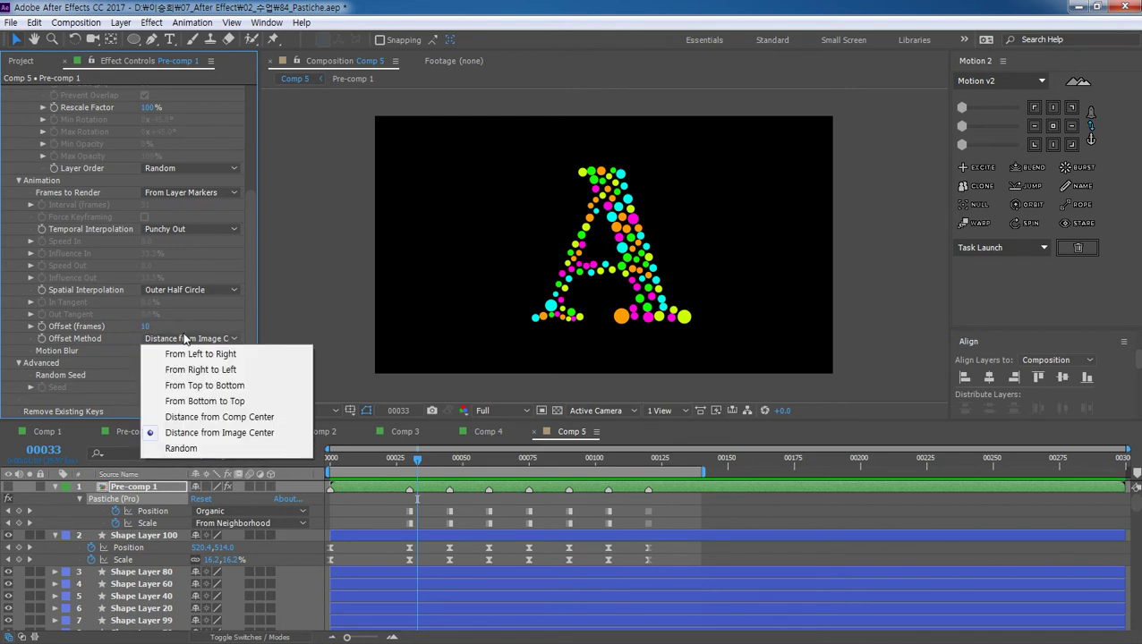
{"action": "left_click", "coordinate": [243, 435]}
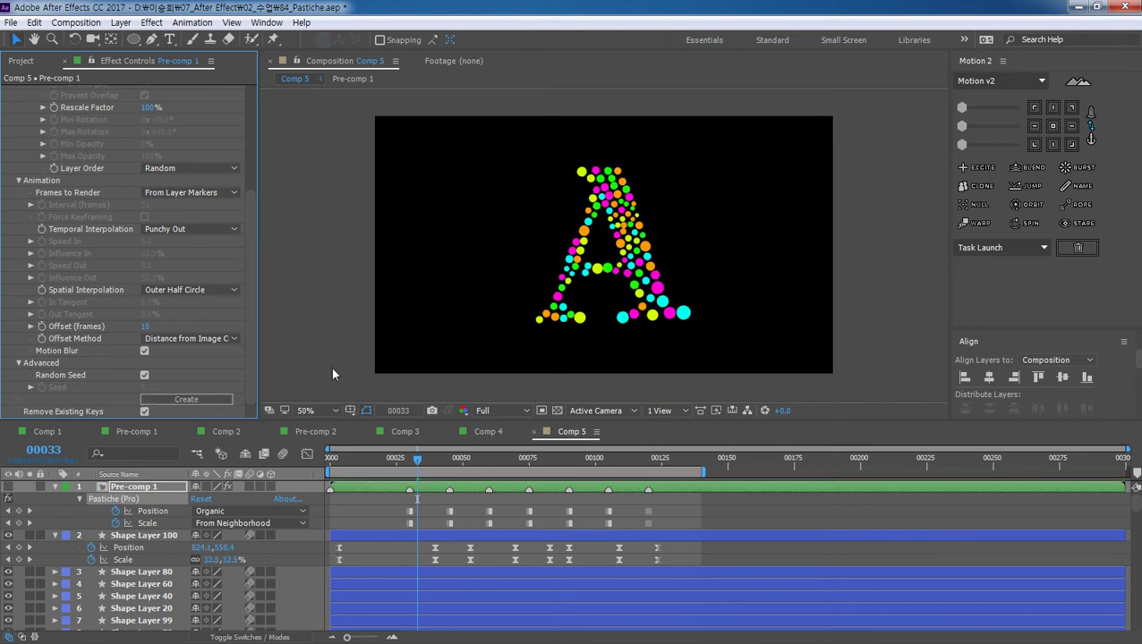
Step: Show the keyframes of Shape Layer 100 and the next five layers, then return to frame 0
{"action": "left_click", "coordinate": [146, 536]}
{"action": "left_click", "coordinate": [164, 624], "text": "shift"}
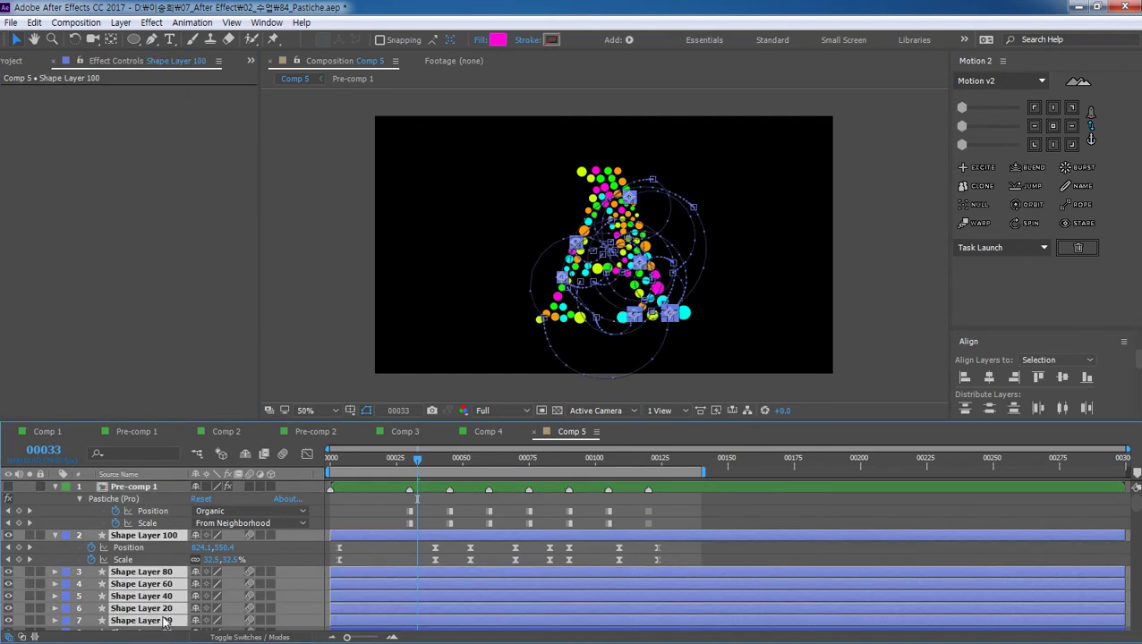
{"action": "key", "text": "u"}
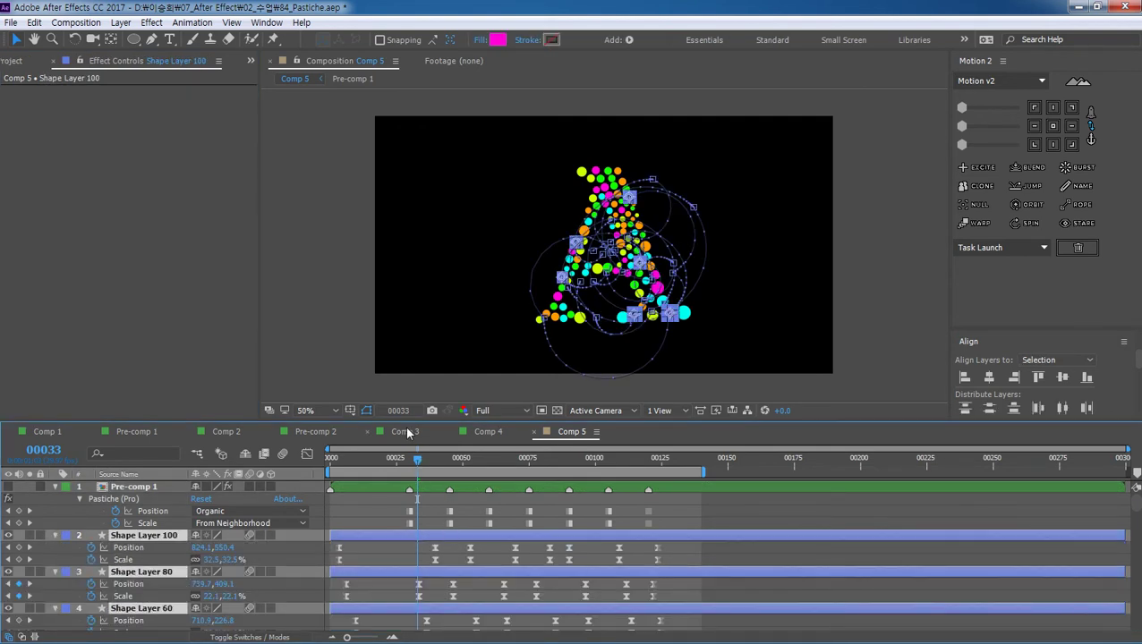
{"action": "left_click_drag", "start_coordinate": [409, 423], "coordinate": [414, 306]}
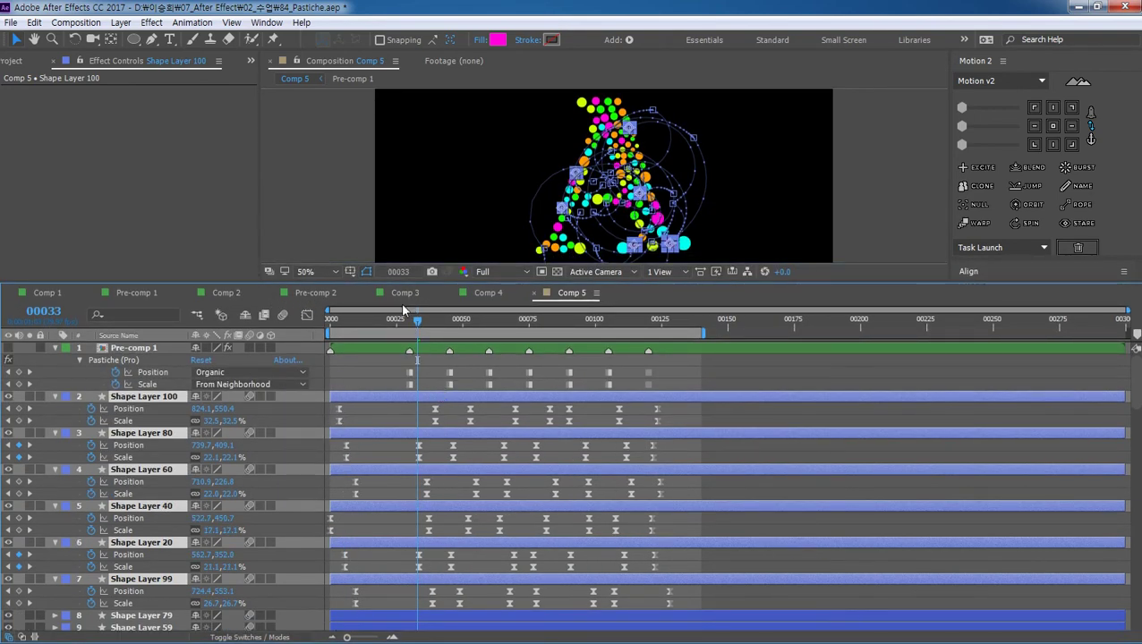
{"action": "left_click_drag", "start_coordinate": [380, 285], "coordinate": [372, 437]}
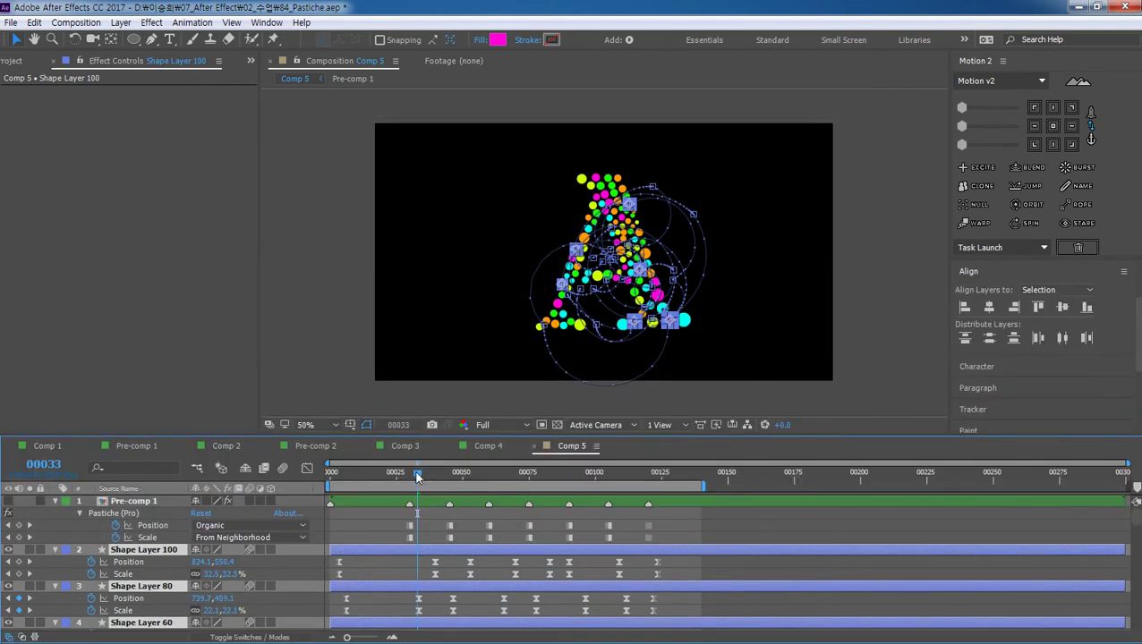
{"action": "left_click_drag", "start_coordinate": [417, 476], "coordinate": [331, 473]}
Step: Deselect the shape layers and preview the dot animation
{"action": "left_click", "coordinate": [342, 387]}
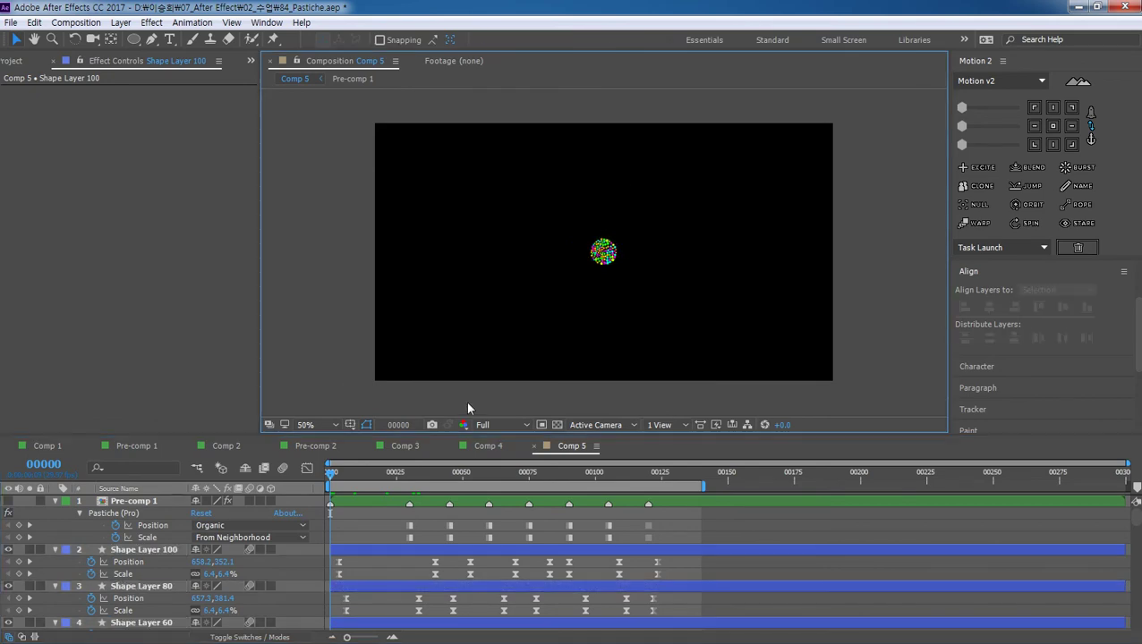
{"action": "key", "text": "space"}
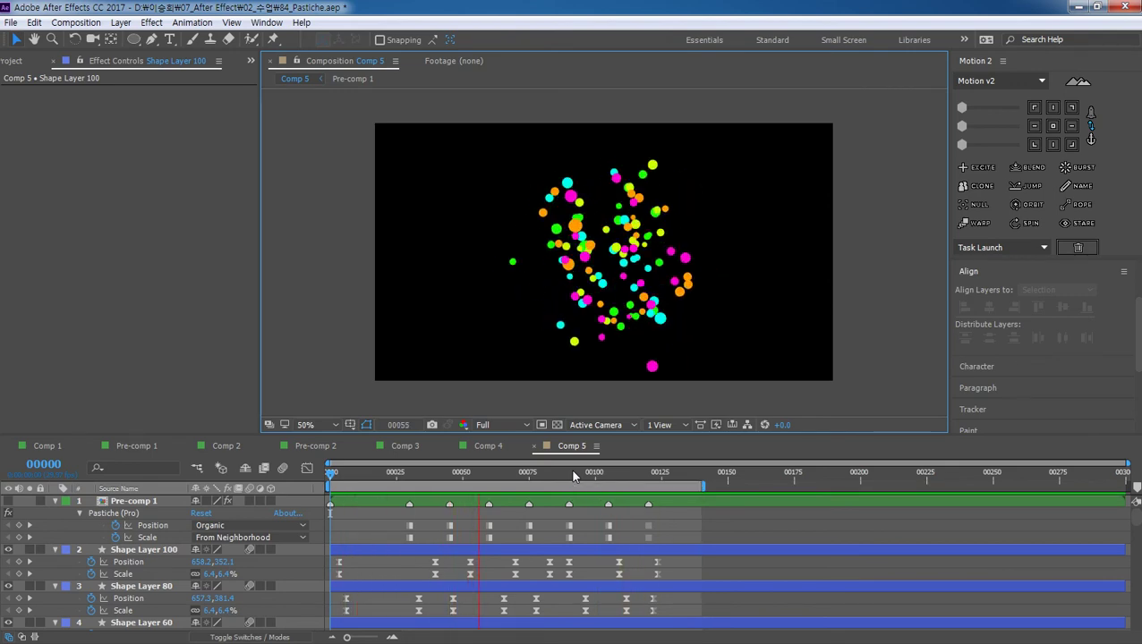
{"action": "key", "text": "space"}
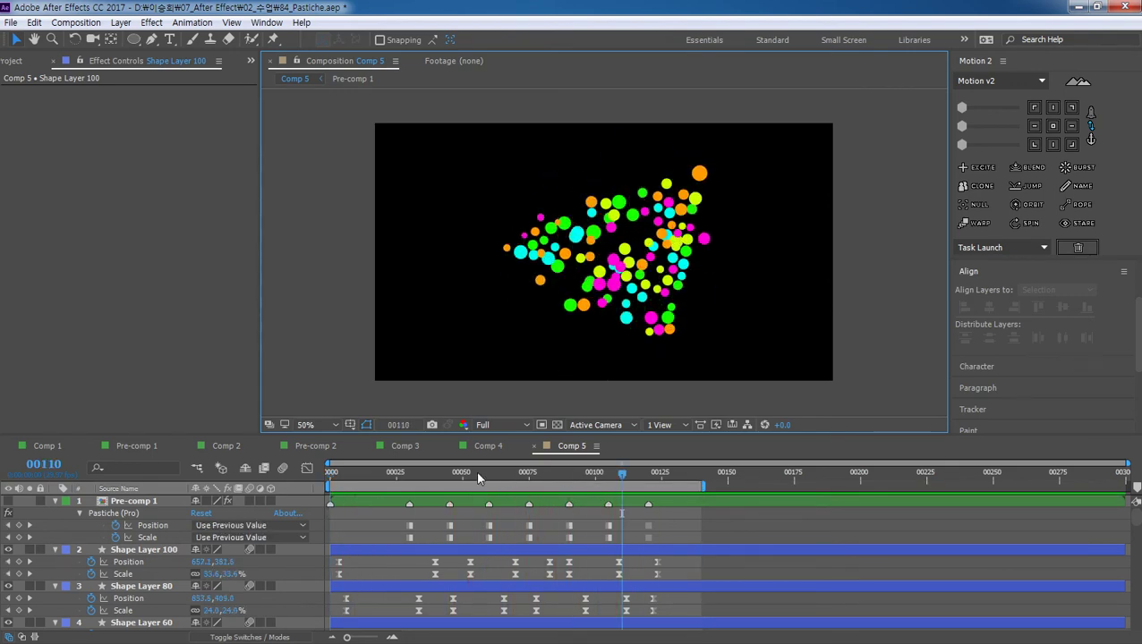
Step: Move to frame 45 and select Pre-comp 1's Pastiche keyframes near frame 50
{"action": "left_click_drag", "start_coordinate": [374, 440], "coordinate": [373, 371]}
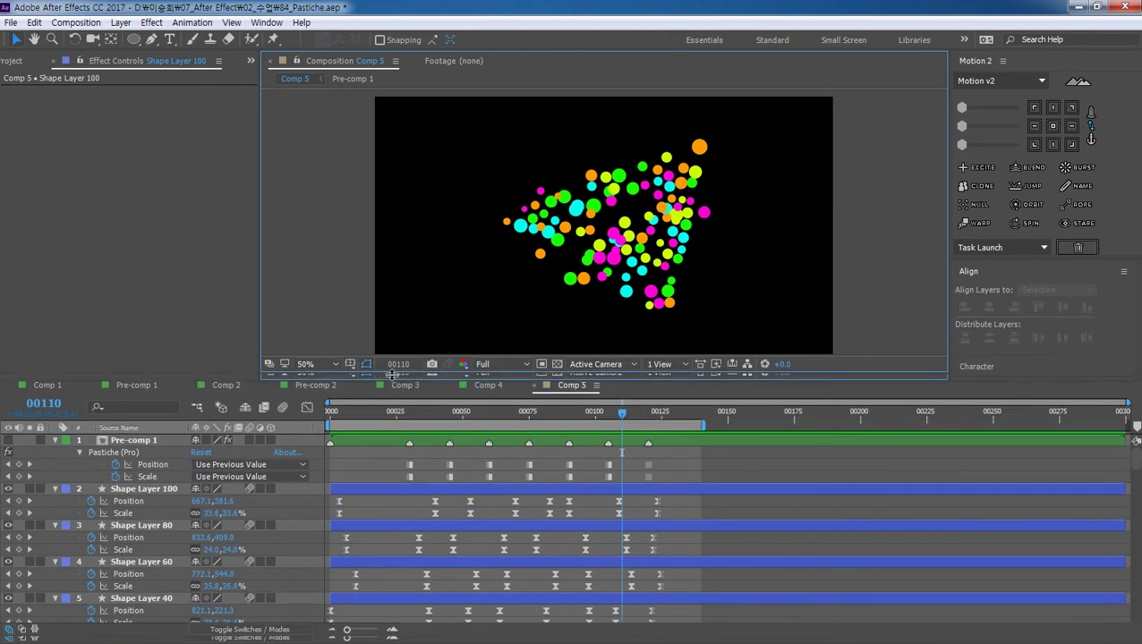
{"action": "mouse_move", "coordinate": [624, 411]}
{"action": "left_mouse_down"}
{"action": "mouse_move", "coordinate": [451, 434]}
{"action": "mouse_move", "coordinate": [461, 435]}
{"action": "left_mouse_up"}
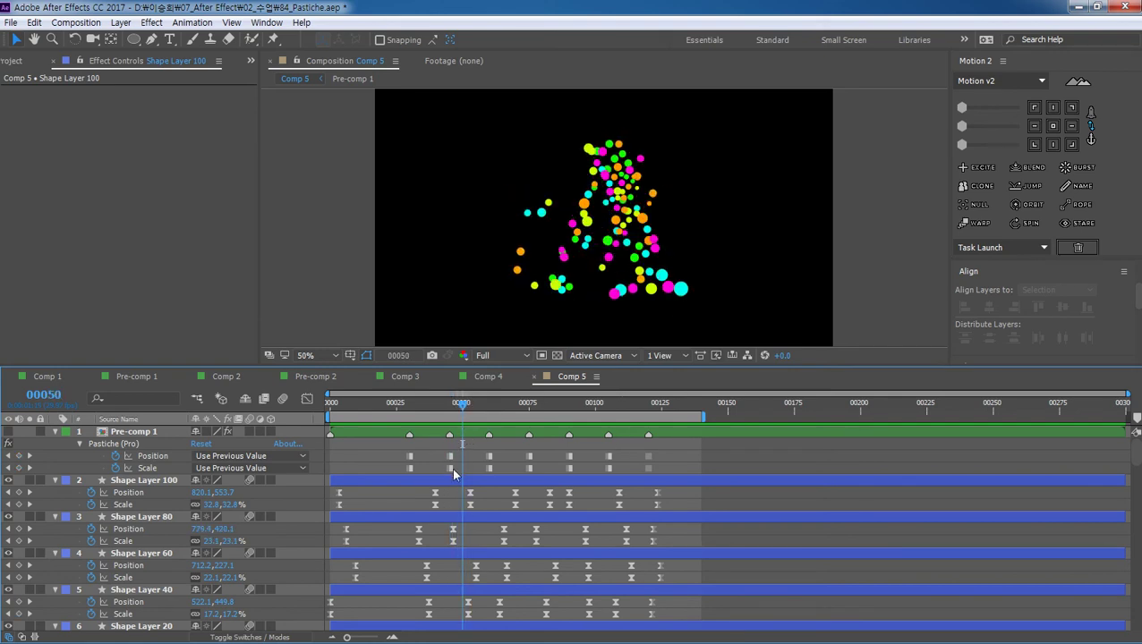
{"action": "left_click_drag", "start_coordinate": [455, 481], "coordinate": [444, 430]}
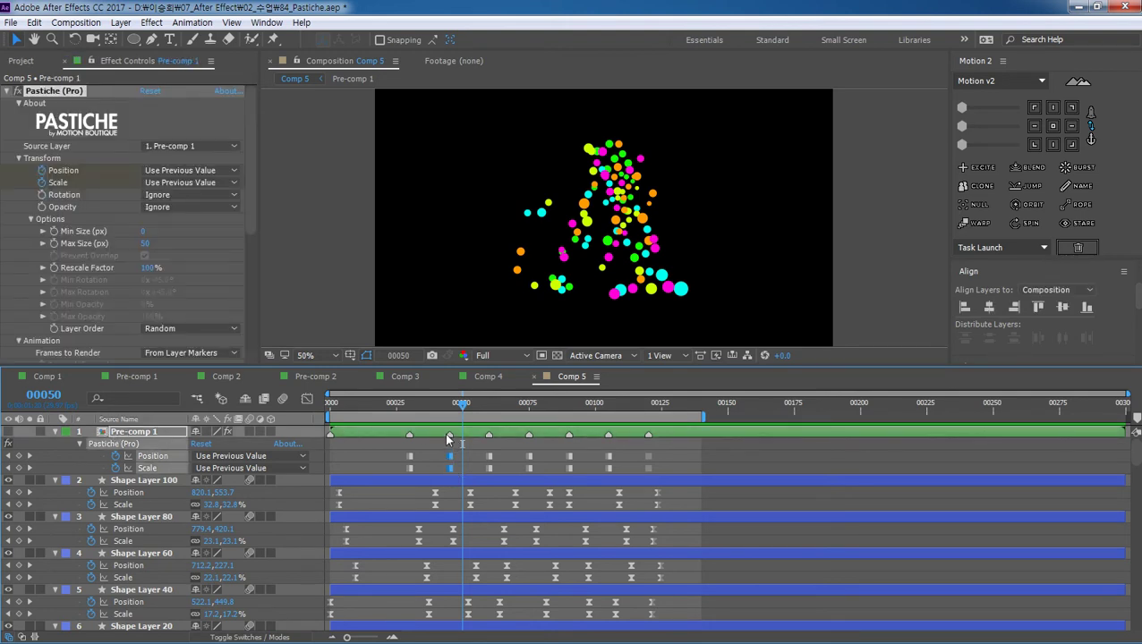
Step: Move Pre-comp 1's marker to frame 50 and shift its Pastiche keyframes to frame 80
{"action": "left_click_drag", "start_coordinate": [450, 435], "coordinate": [459, 436]}
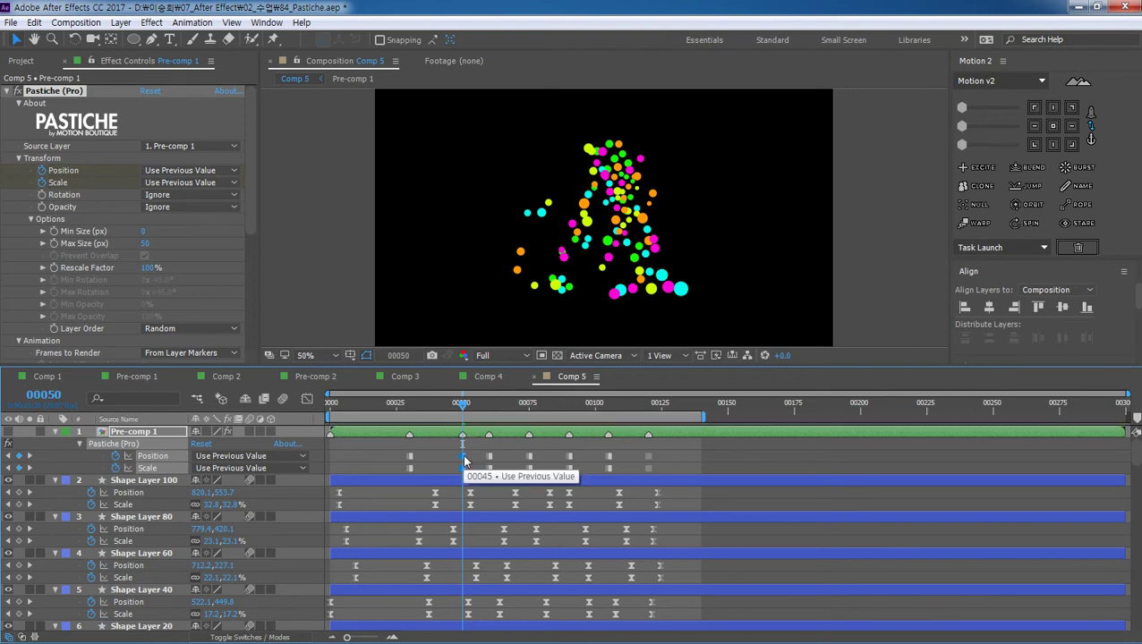
{"action": "left_click", "coordinate": [463, 459]}
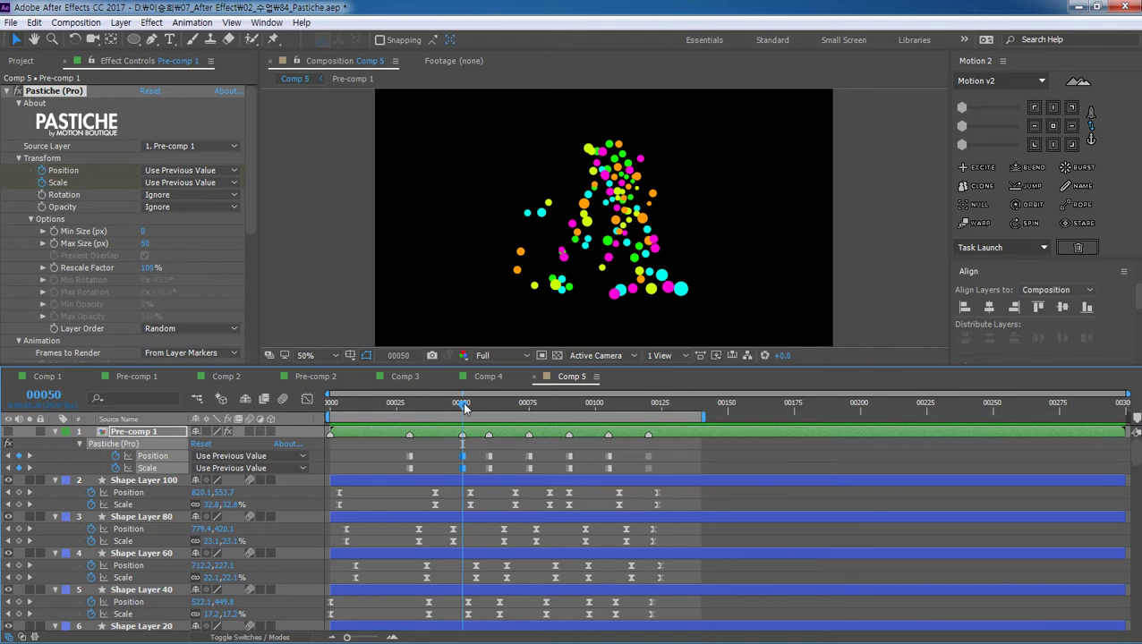
{"action": "left_click_drag", "start_coordinate": [464, 412], "coordinate": [545, 420]}
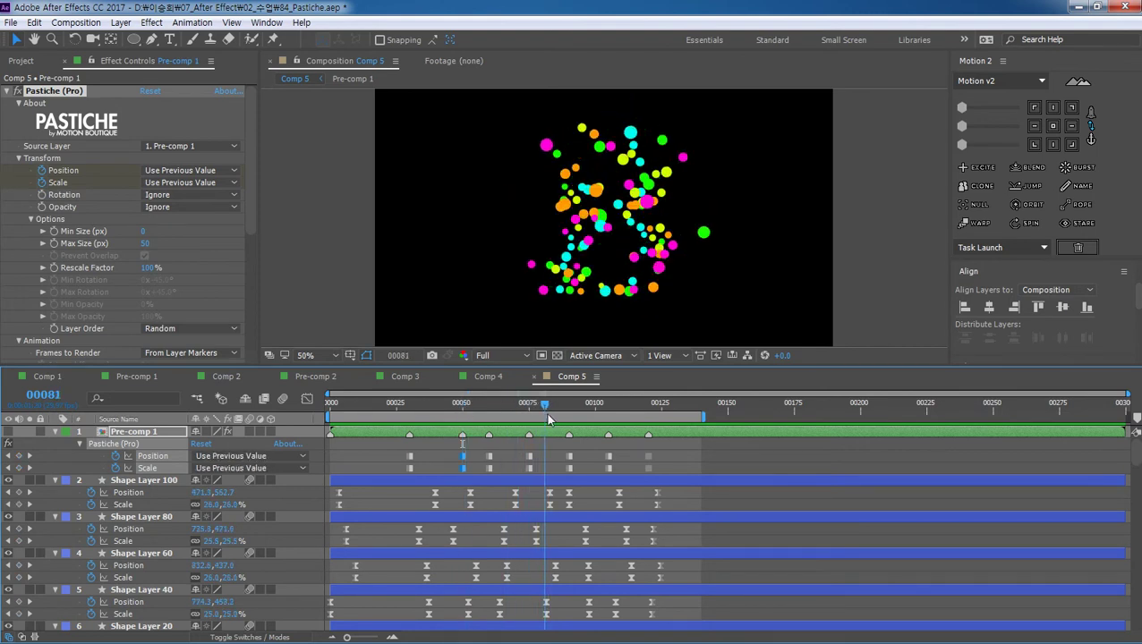
{"action": "left_click", "coordinate": [534, 480]}
{"action": "left_click", "coordinate": [529, 458]}
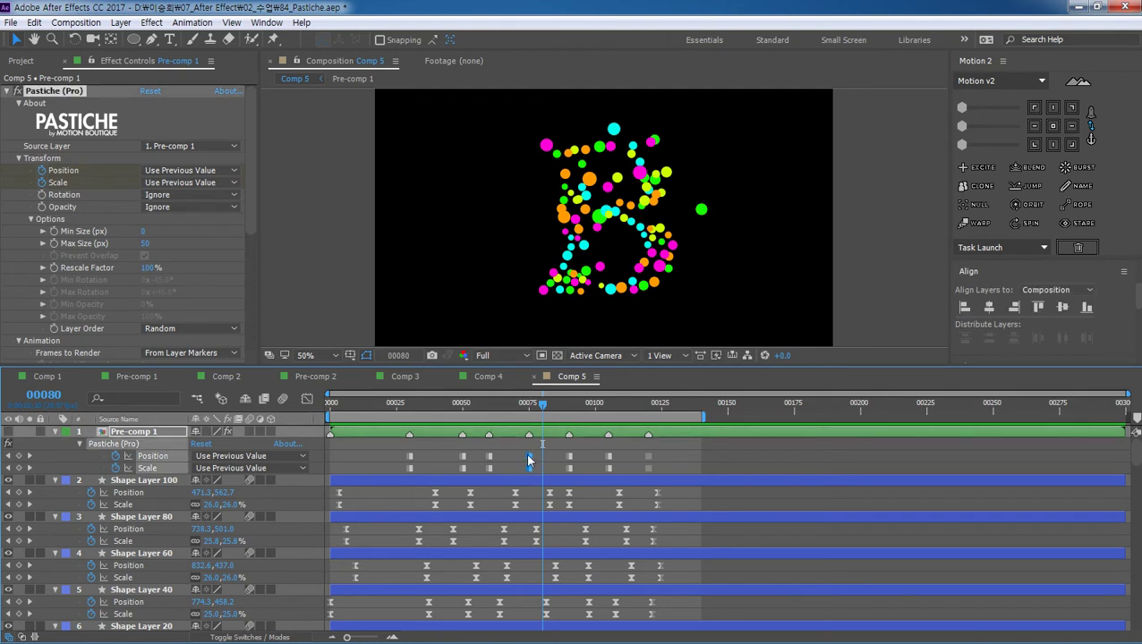
{"action": "mouse_move", "coordinate": [529, 458]}
{"action": "left_mouse_down"}
{"action": "mouse_move", "coordinate": [543, 458]}
{"action": "mouse_move", "coordinate": [542, 436]}
{"action": "mouse_move", "coordinate": [635, 407]}
{"action": "left_mouse_up"}
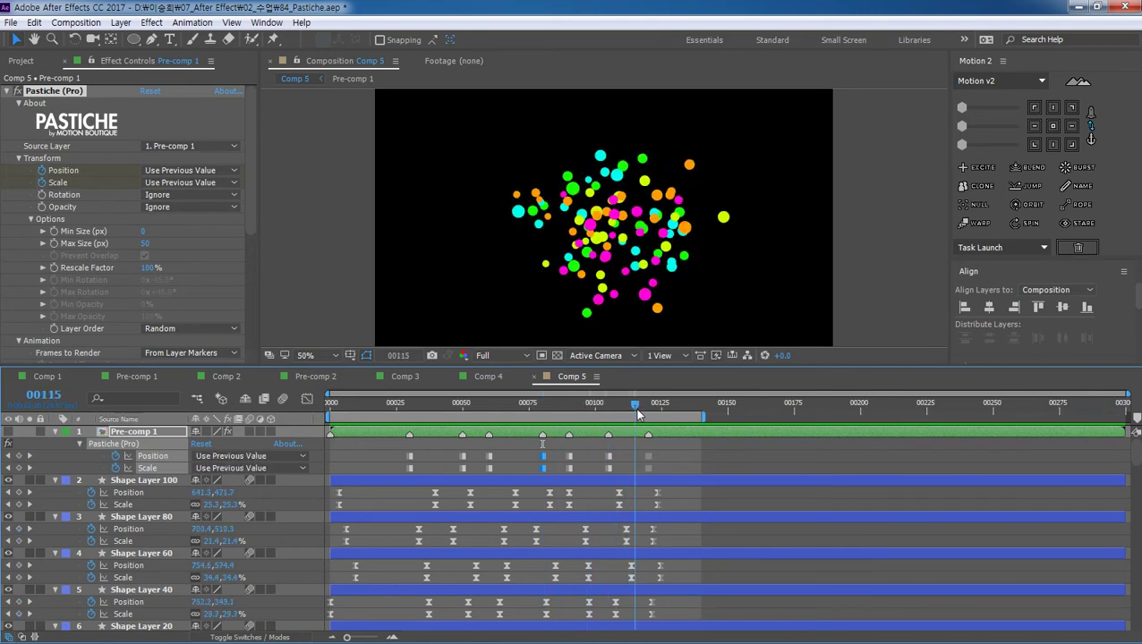
Step: Shift the later Pastiche keyframe from frame 105 to 109, then return to frame 0
{"action": "left_click_drag", "start_coordinate": [635, 408], "coordinate": [623, 407]}
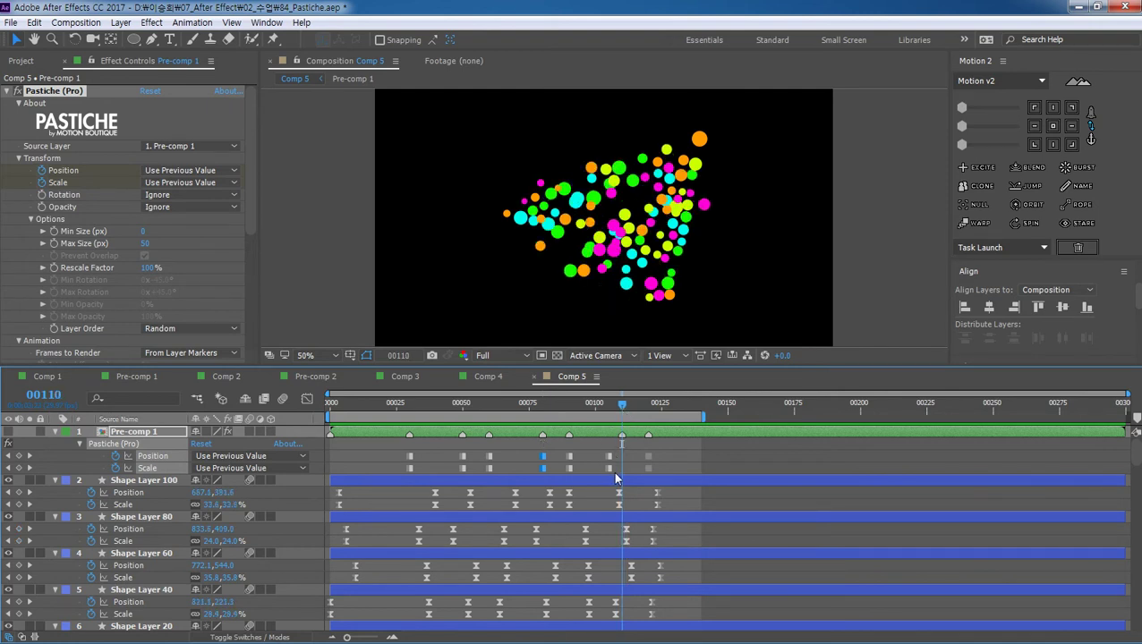
{"action": "left_click", "coordinate": [607, 457]}
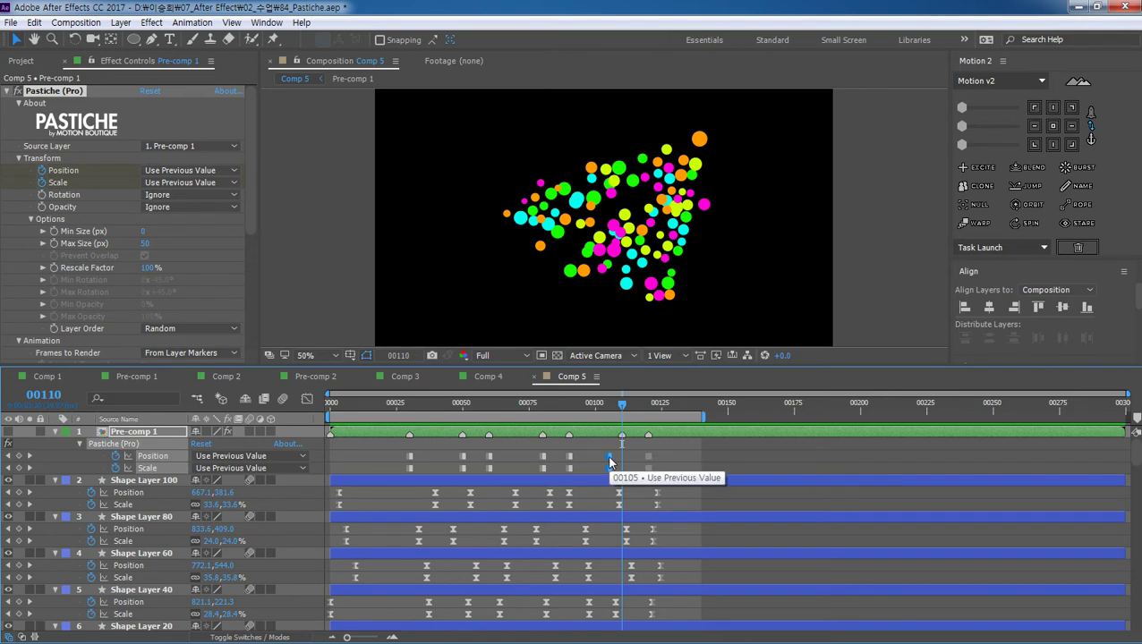
{"action": "left_click_drag", "start_coordinate": [608, 458], "coordinate": [623, 458]}
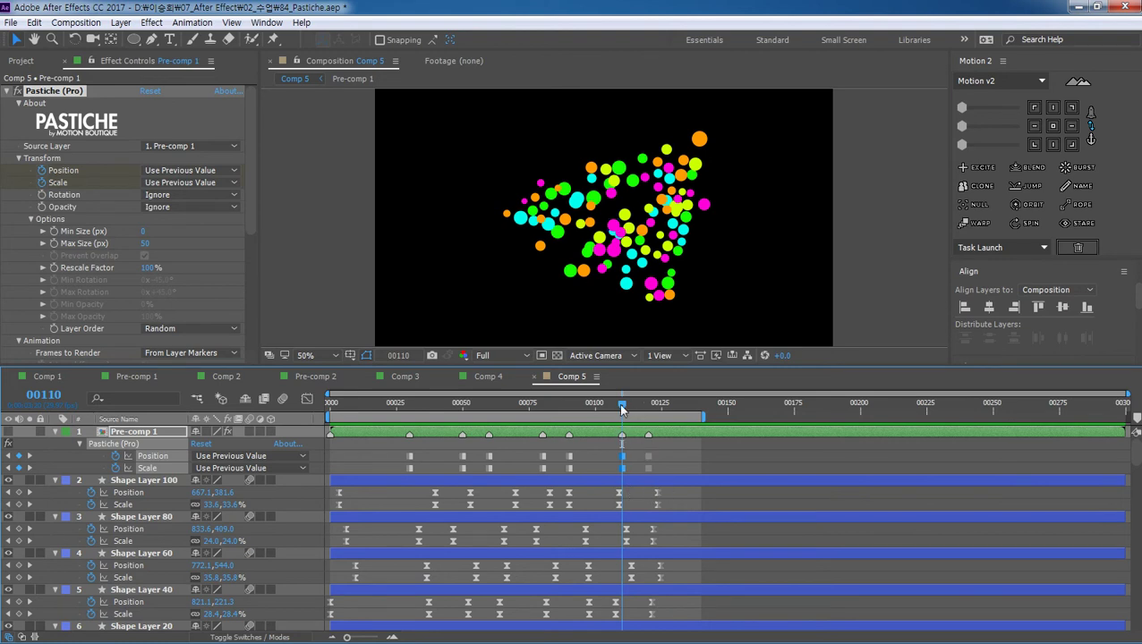
{"action": "key", "text": "Home"}
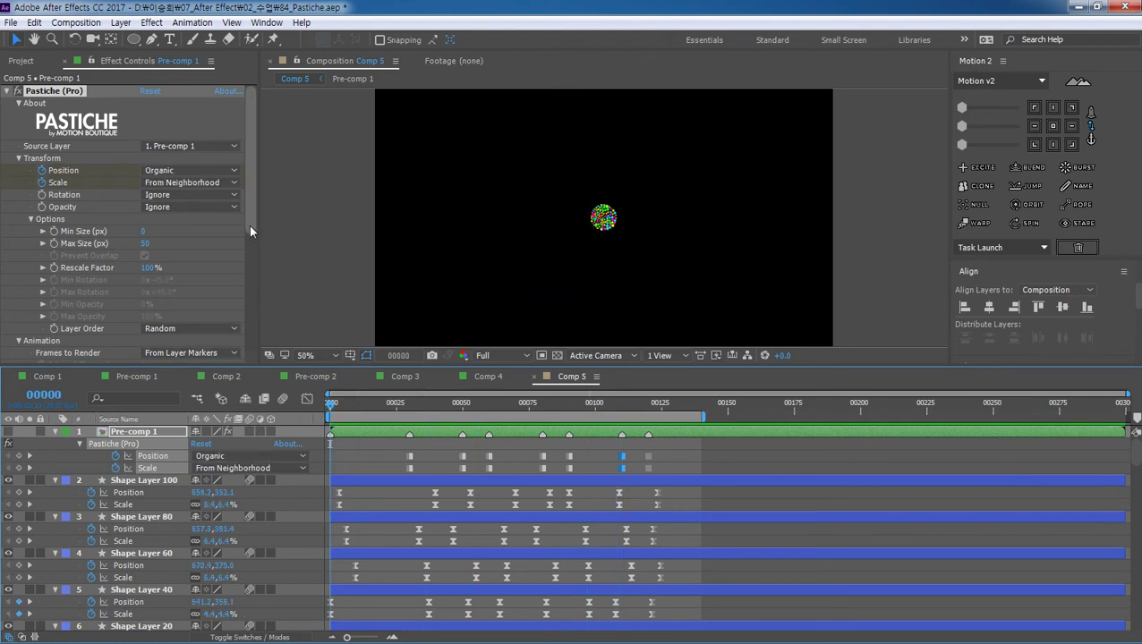
Step: Preview the regenerated dots until they form the letter A at frame 40, then select Shape Layer 100
{"action": "left_click_drag", "start_coordinate": [249, 224], "coordinate": [248, 346]}
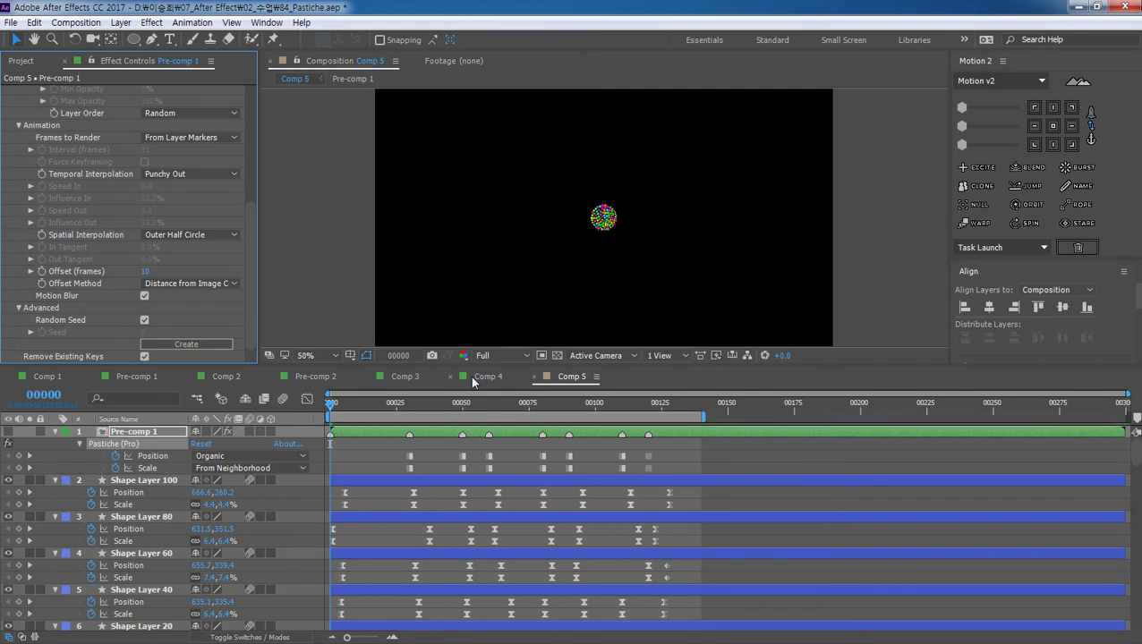
{"action": "left_click_drag", "start_coordinate": [447, 366], "coordinate": [421, 460]}
{"action": "key", "text": "space"}
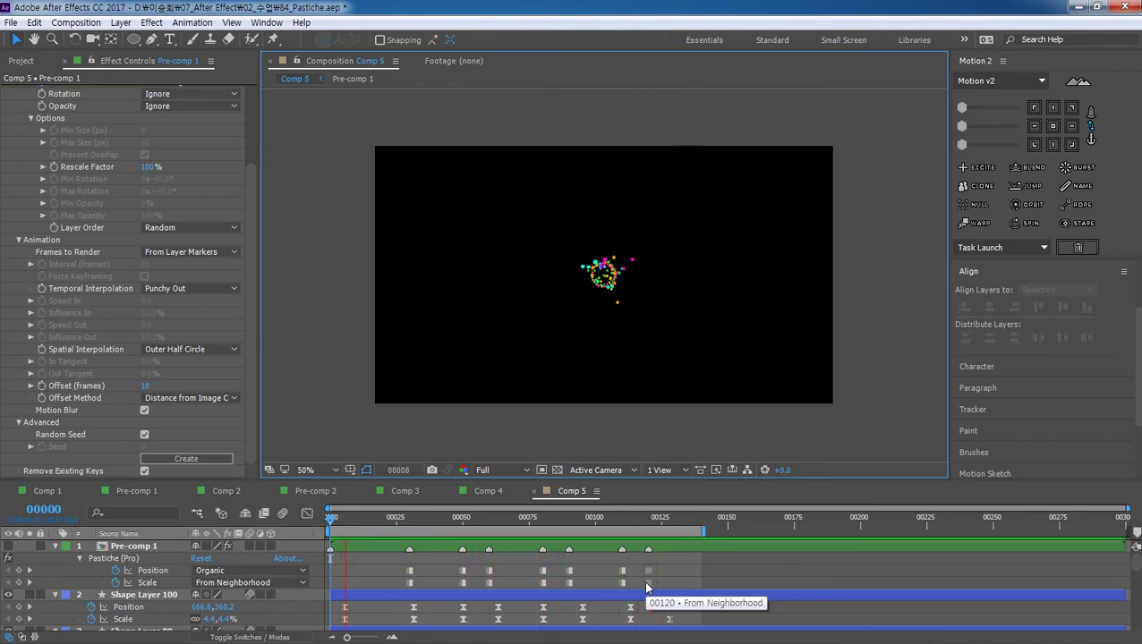
{"action": "key", "text": "space"}
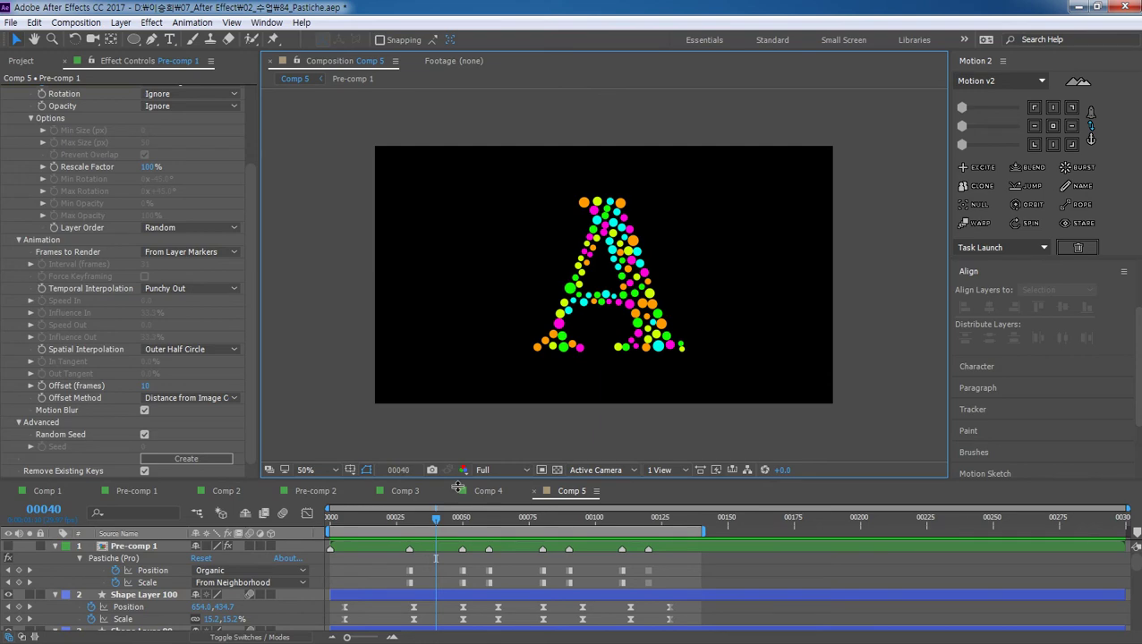
{"action": "left_click_drag", "start_coordinate": [458, 485], "coordinate": [457, 318]}
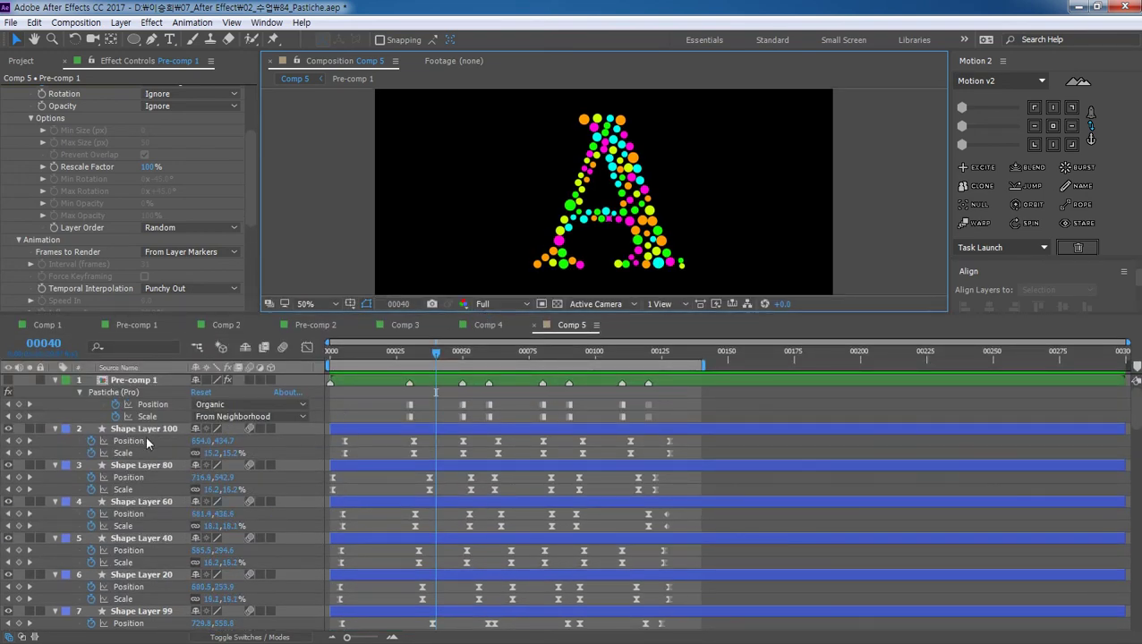
{"action": "left_click", "coordinate": [147, 429]}
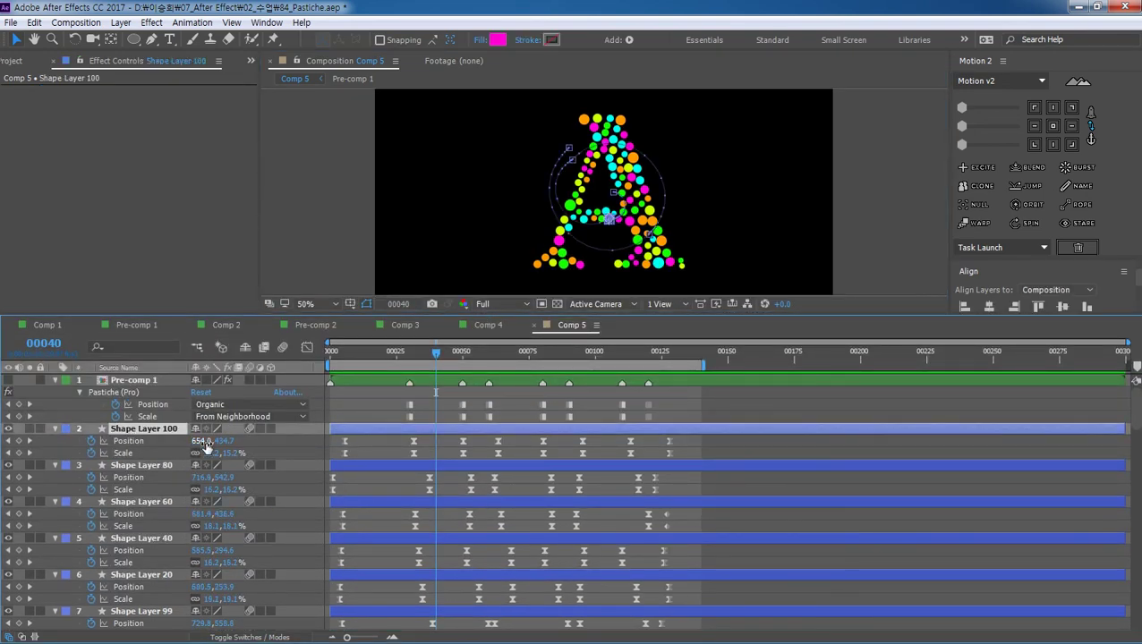
Step: Select and duplicate every layer in the composition
{"action": "key", "text": "u"}
{"action": "scroll", "coordinate": [192, 499], "scroll_direction": "down", "scroll_amount": 5}
{"action": "scroll", "coordinate": [168, 576], "scroll_direction": "down", "scroll_amount": 5}
{"action": "scroll", "coordinate": [217, 602], "scroll_direction": "down", "scroll_amount": 5}
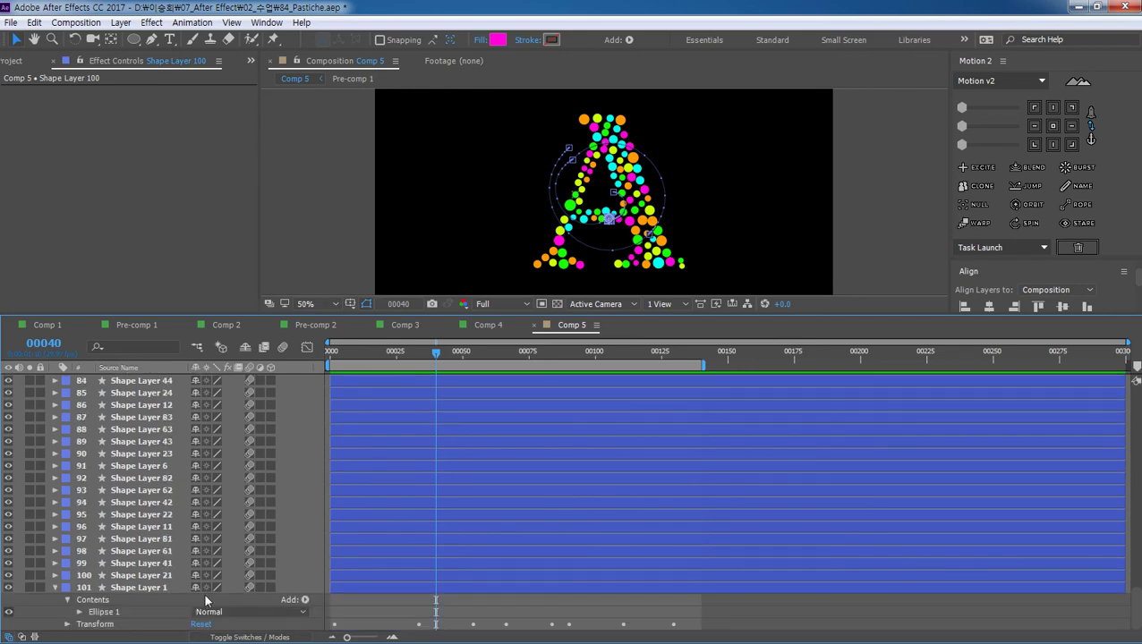
{"action": "key", "text": "ctrl+a"}
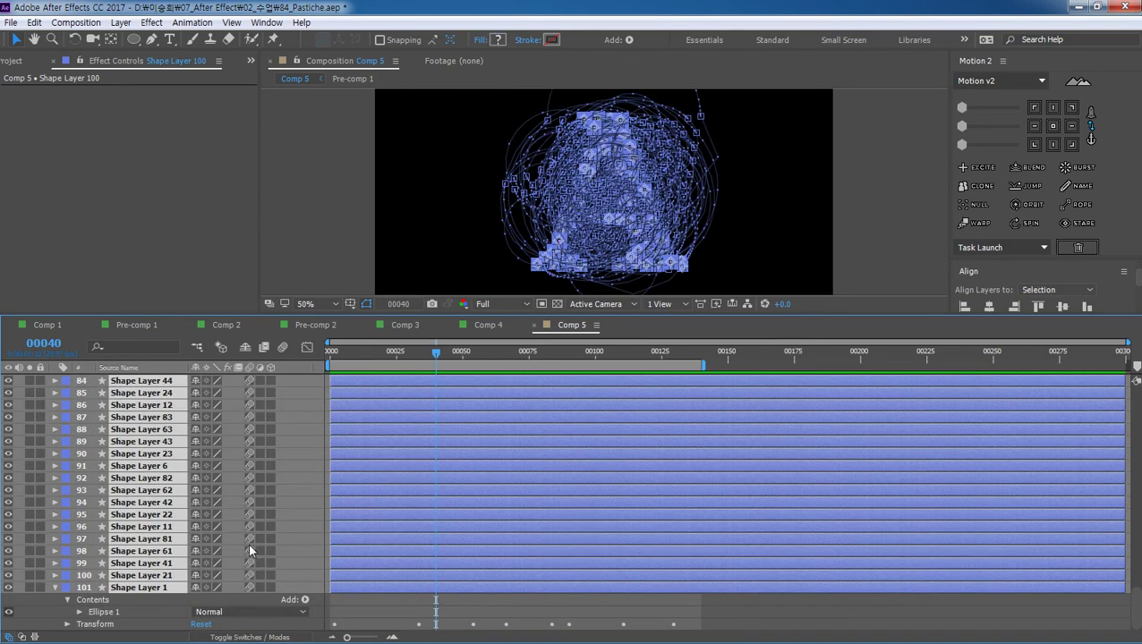
{"action": "key", "text": "ctrl+d"}
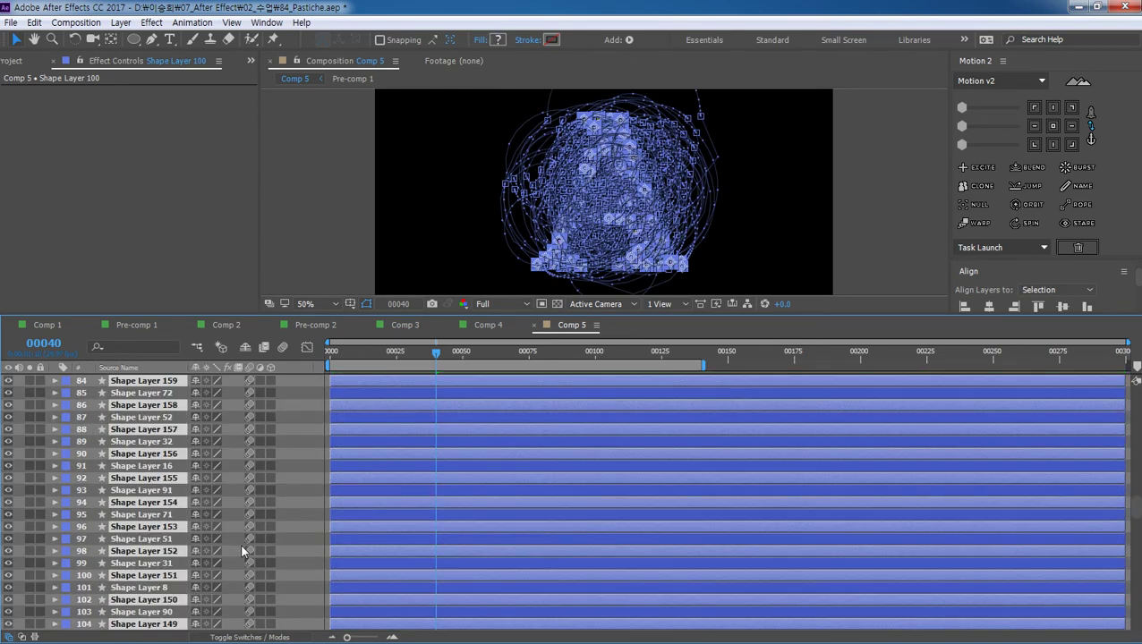
Step: Show only keyframed properties and bring up Pre-comp 1's Pastiche settings in Effect Controls
{"action": "scroll", "coordinate": [1013, 422], "scroll_direction": "up", "scroll_amount": 5}
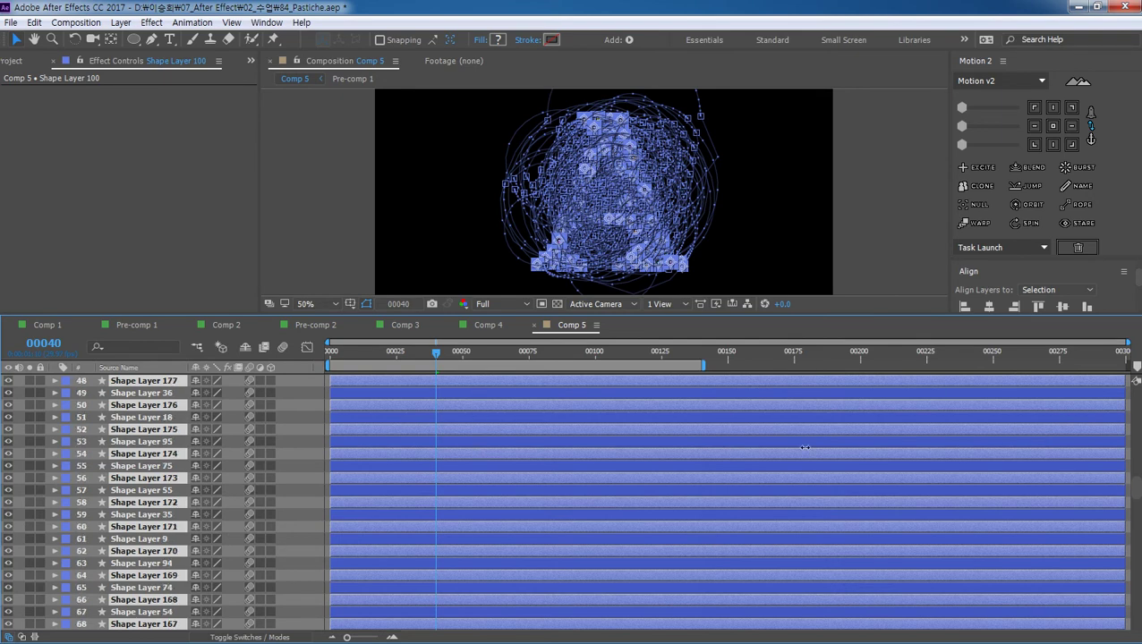
{"action": "scroll", "coordinate": [716, 444], "scroll_direction": "up", "scroll_amount": 5}
{"action": "key", "text": "u"}
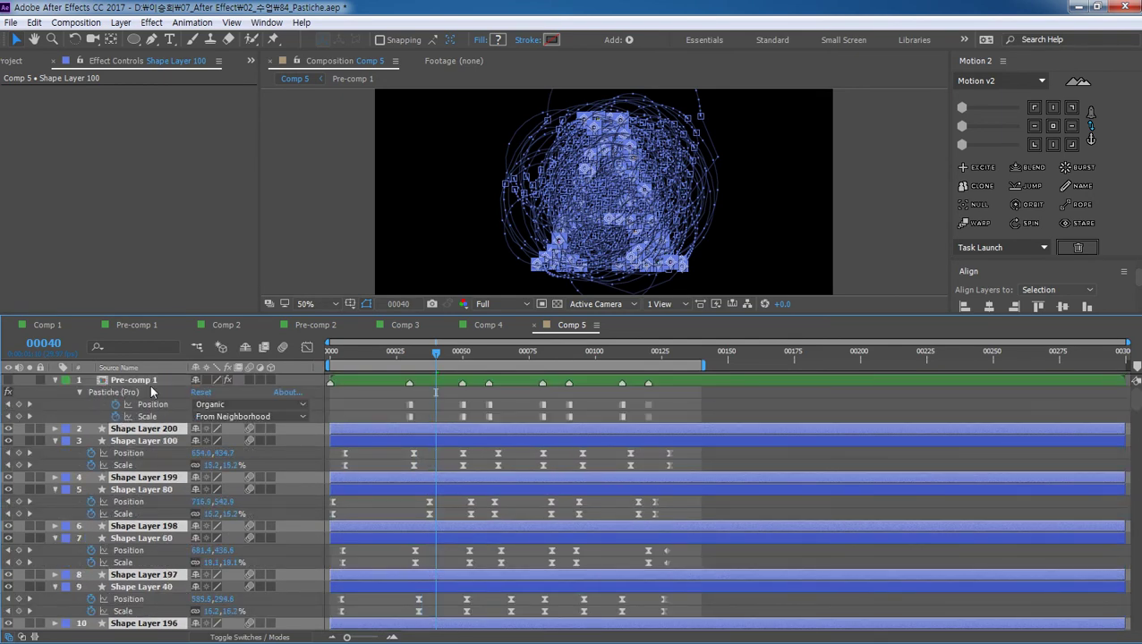
{"action": "left_click", "coordinate": [151, 383]}
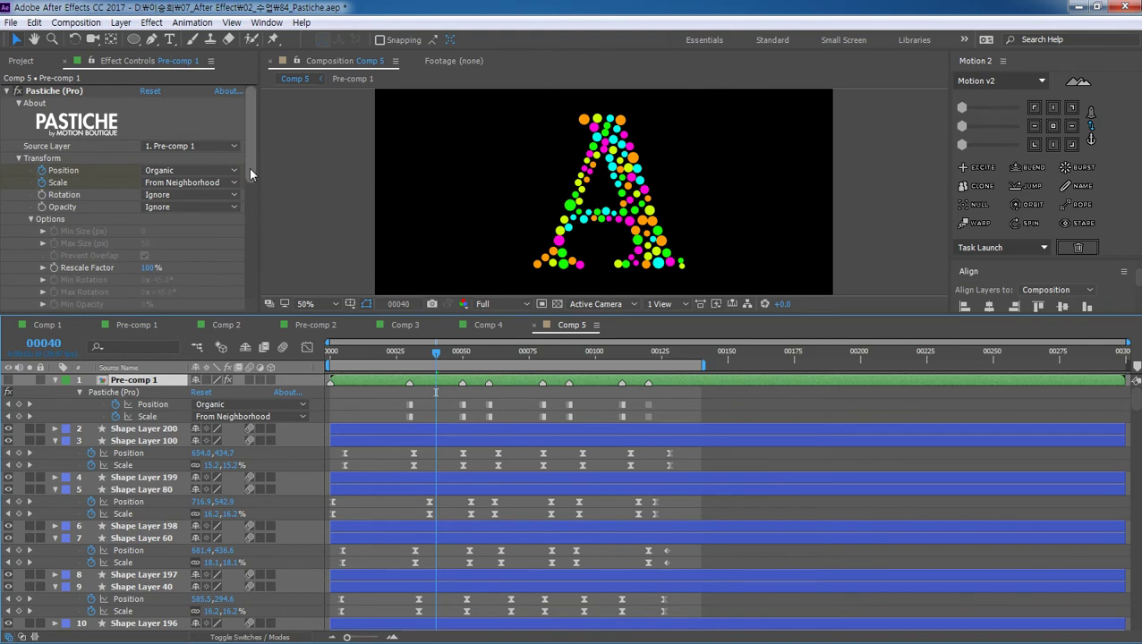
{"action": "left_click_drag", "start_coordinate": [248, 167], "coordinate": [265, 293]}
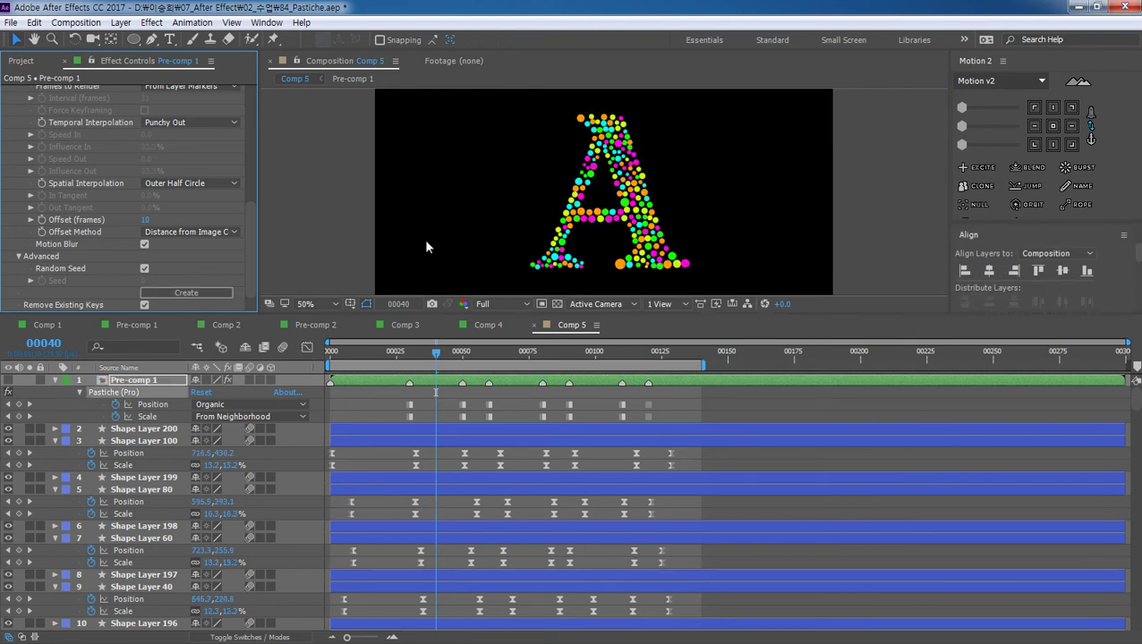
Step: Preview the dots from frame 0 until they form the letter B at frame 81, then show the Project panel
{"action": "left_click_drag", "start_coordinate": [329, 314], "coordinate": [329, 432]}
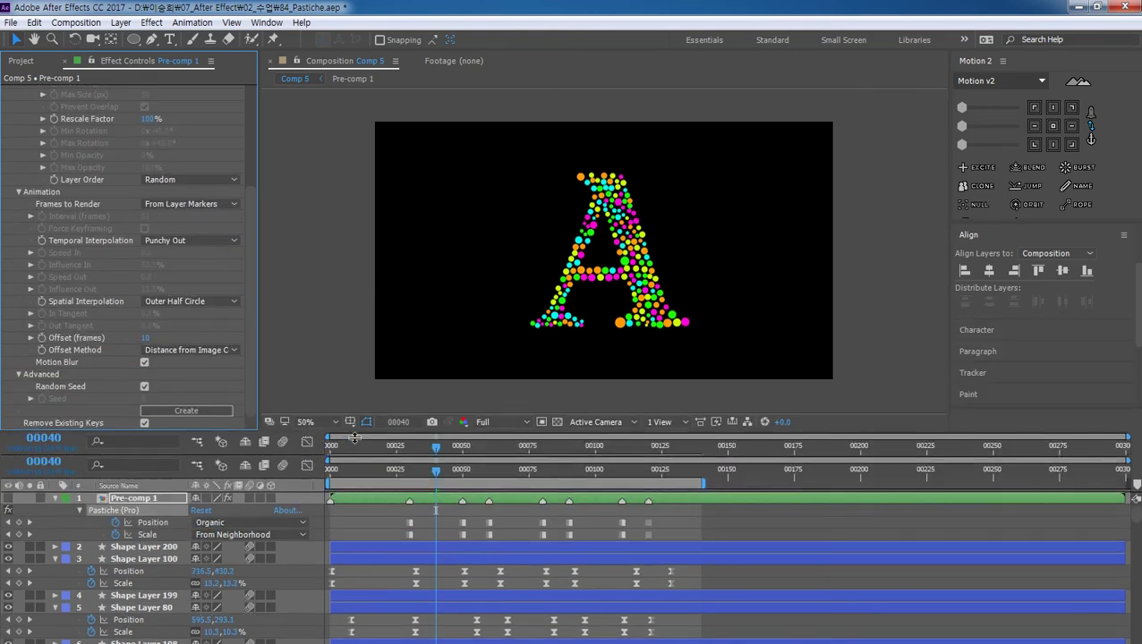
{"action": "left_click", "coordinate": [326, 385]}
{"action": "key", "text": "space"}
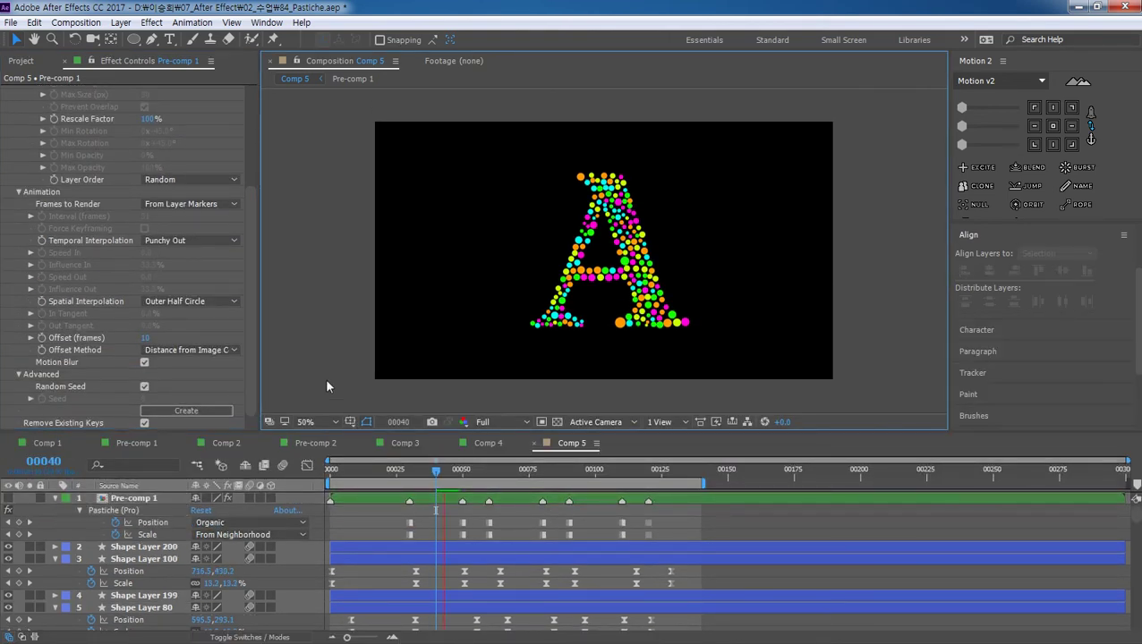
{"action": "left_click_drag", "start_coordinate": [537, 471], "coordinate": [260, 467]}
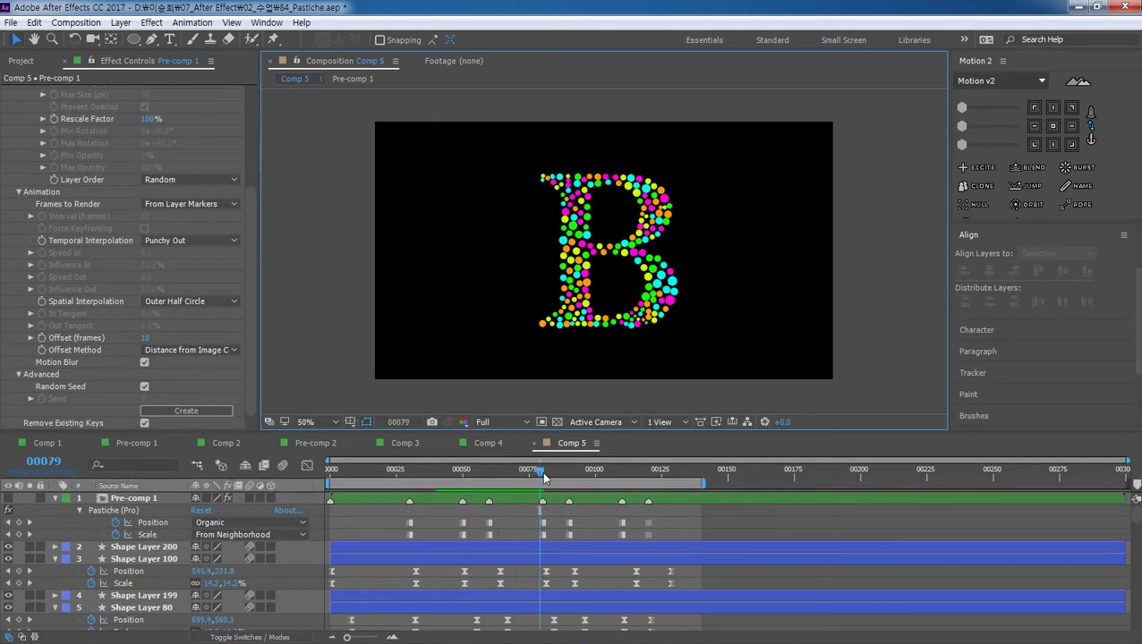
{"action": "left_click", "coordinate": [361, 390]}
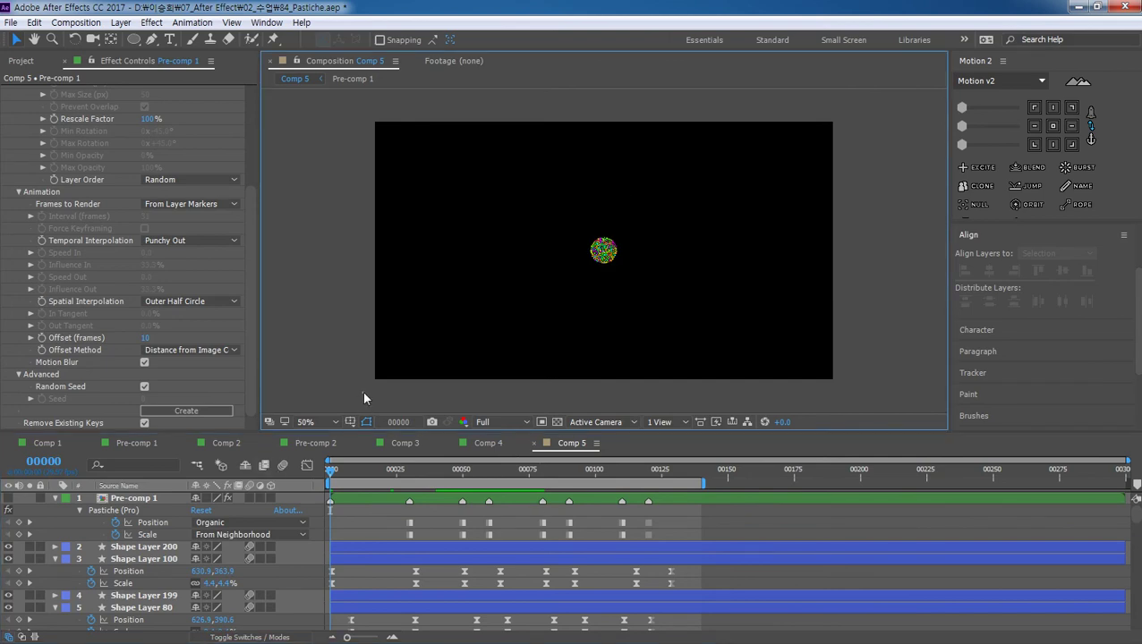
{"action": "key", "text": "space"}
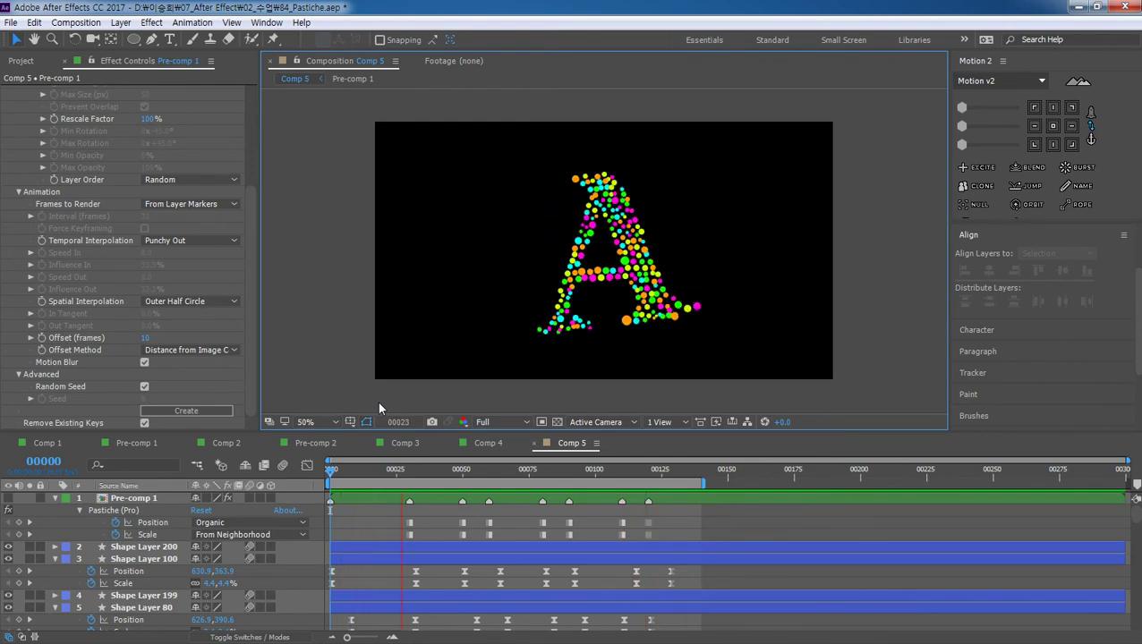
{"action": "key", "text": "space"}
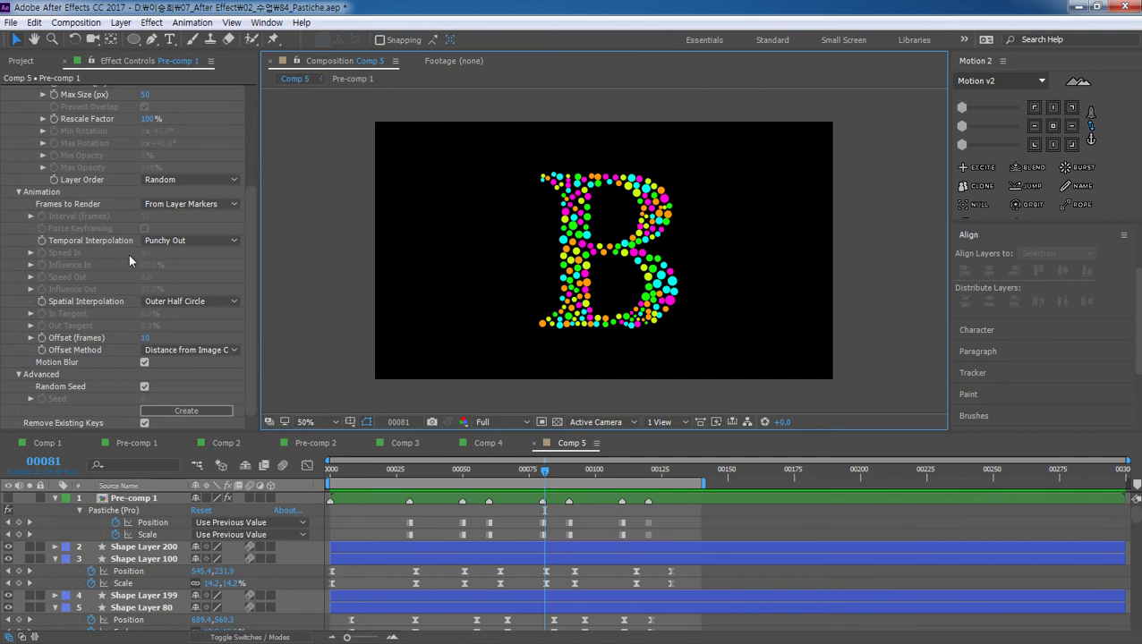
{"action": "left_click", "coordinate": [25, 62]}
{"action": "left_click", "coordinate": [138, 322]}
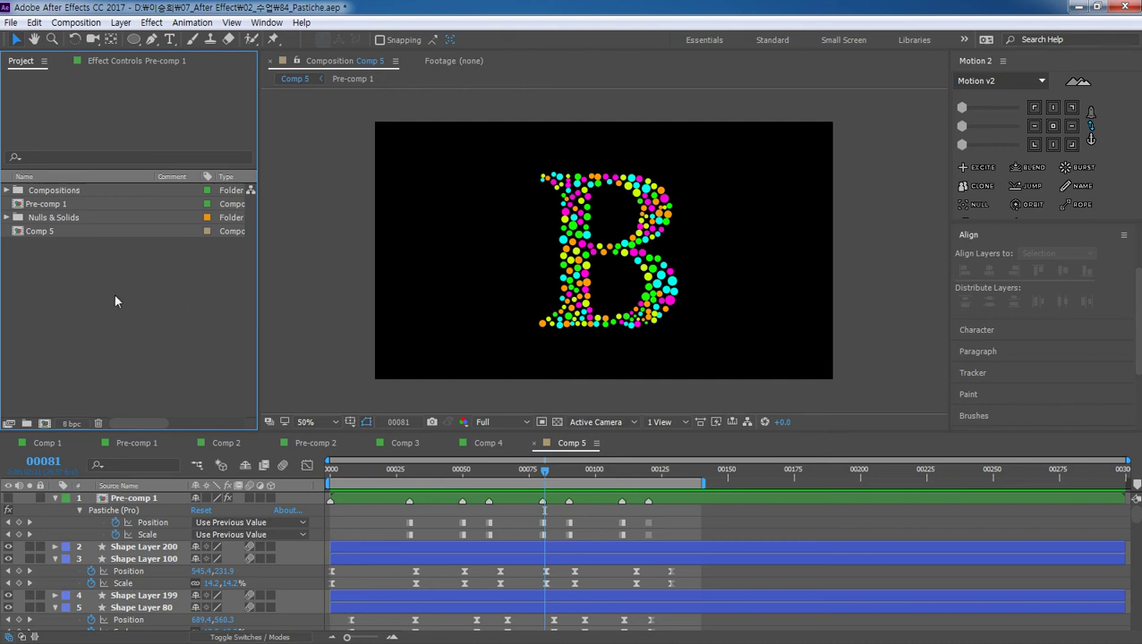
Step: Duplicate Comp 5 as Comp 6 in the Project panel
{"action": "left_click", "coordinate": [27, 231]}
{"action": "key", "text": "ctrl+d"}
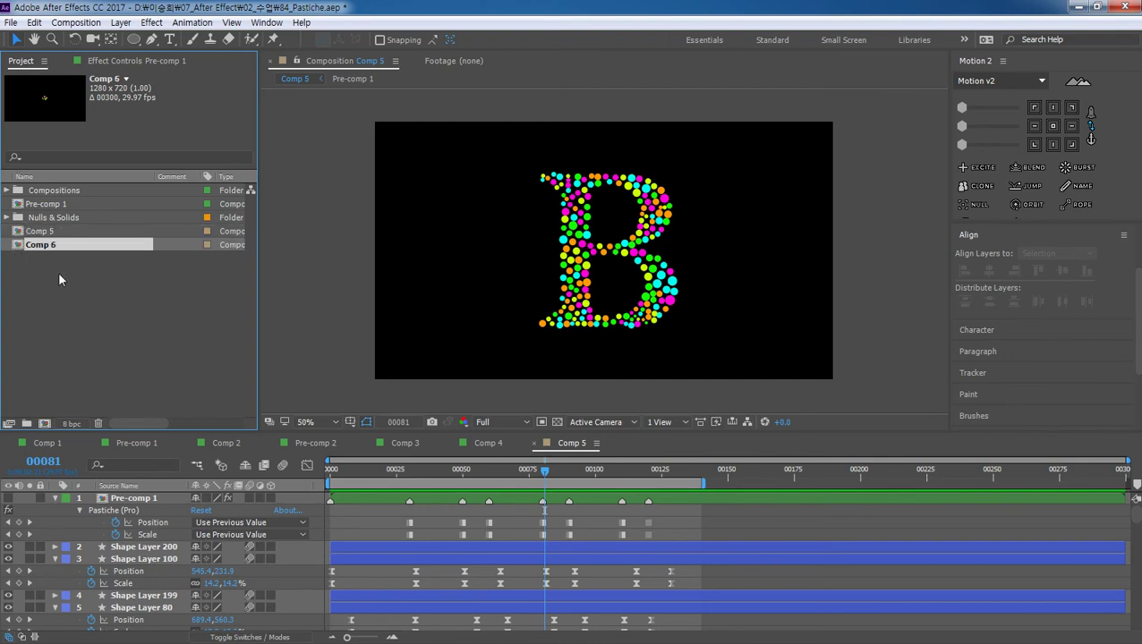
{"action": "left_click", "coordinate": [58, 273]}
{"action": "left_click", "coordinate": [139, 498]}
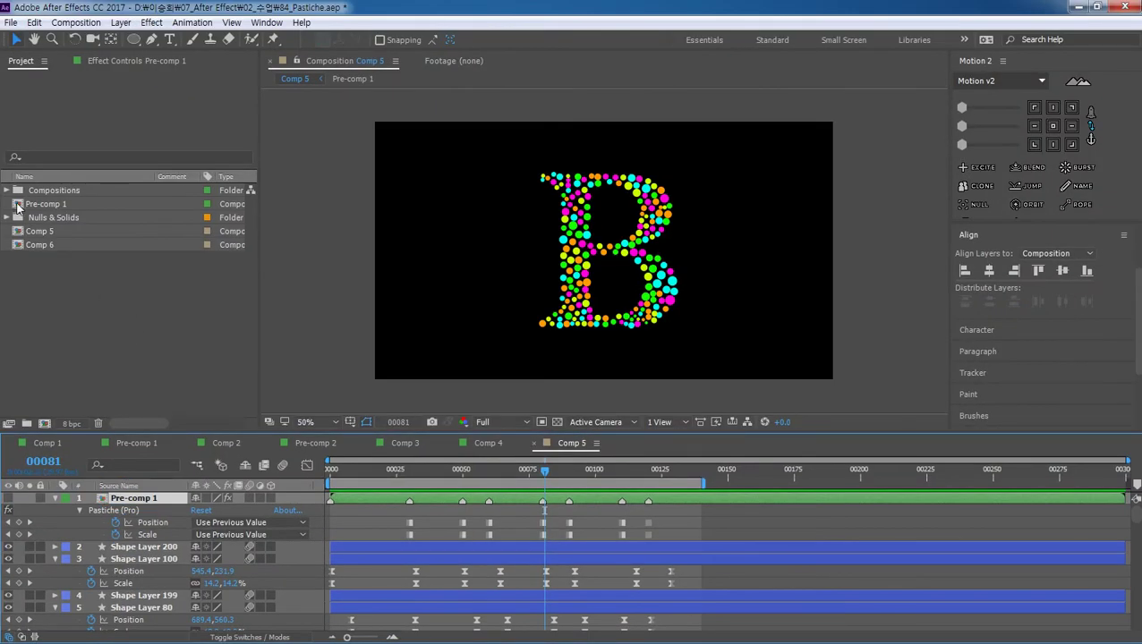
Step: Duplicate Pre-comp 1 as Pre-comp 2 and open Pre-comp 2
{"action": "left_click", "coordinate": [36, 204]}
{"action": "key", "text": "ctrl+d"}
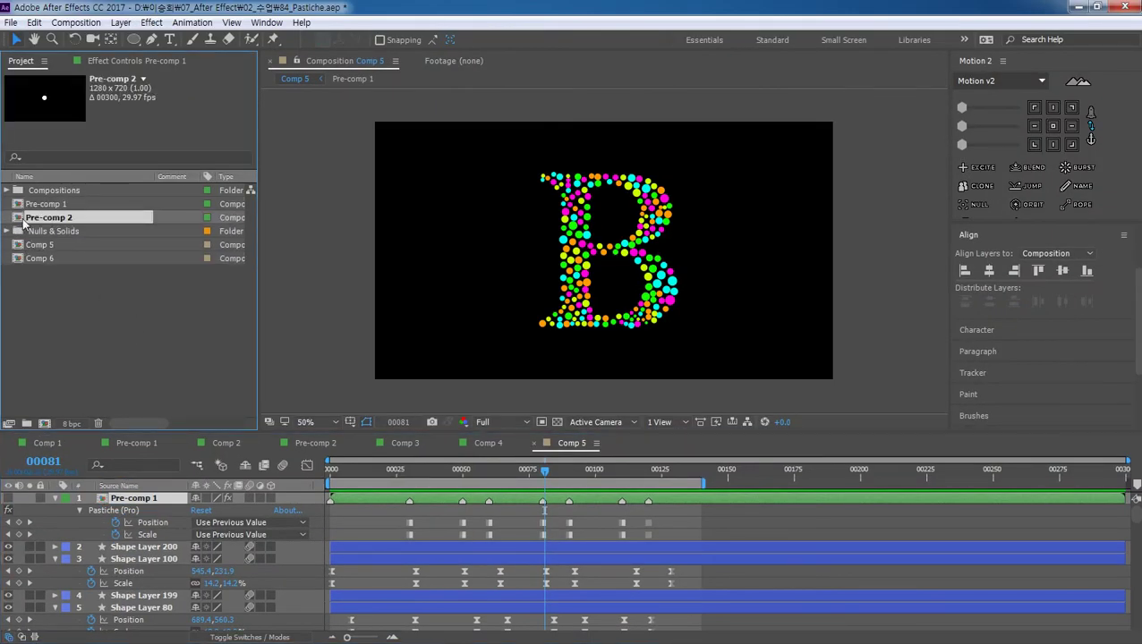
{"action": "double_click", "coordinate": [23, 220]}
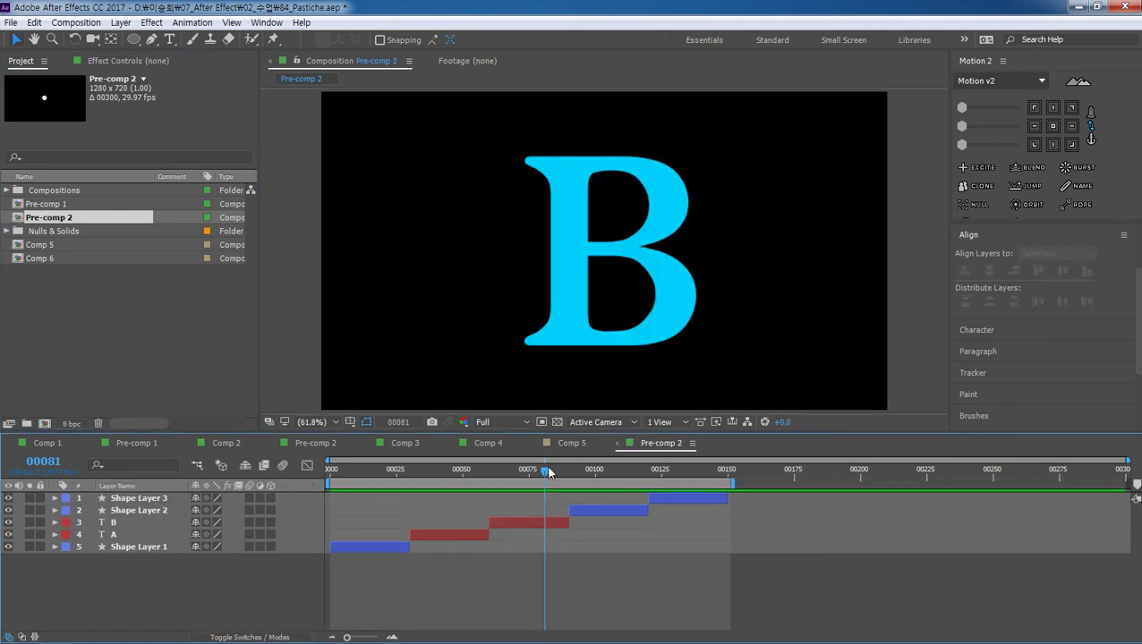
Step: Scrub through Pre-comp 2 and add a new adjustment layer on top
{"action": "mouse_move", "coordinate": [545, 469]}
{"action": "left_mouse_down"}
{"action": "mouse_move", "coordinate": [522, 501]}
{"action": "mouse_move", "coordinate": [307, 514]}
{"action": "left_mouse_up"}
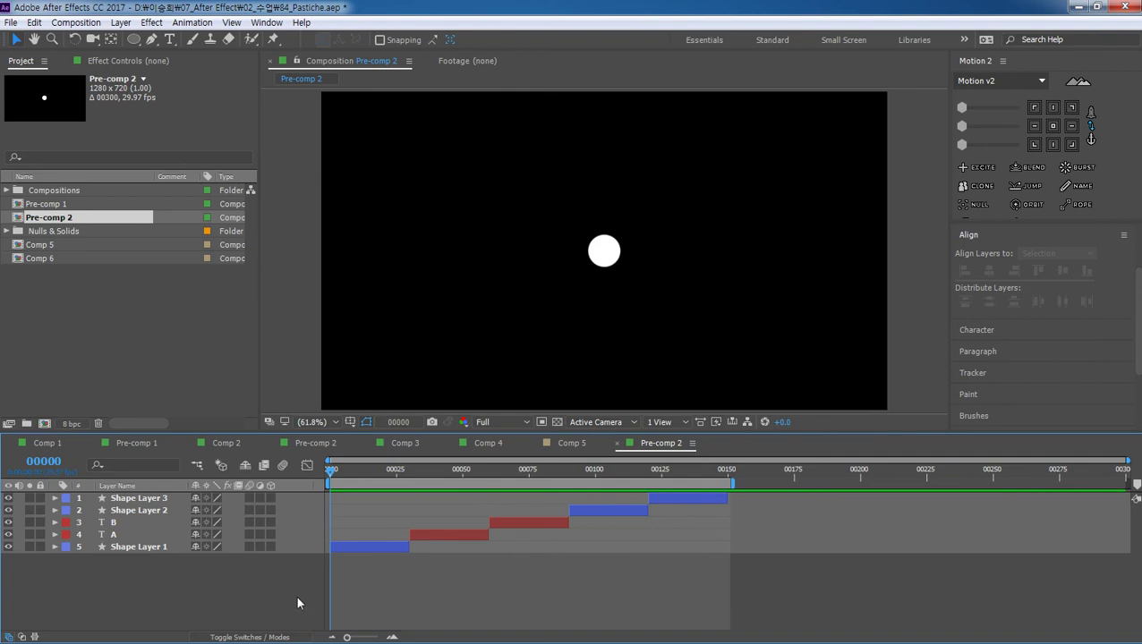
{"action": "right_click", "coordinate": [297, 594]}
{"action": "mouse_move", "coordinate": [364, 464]}
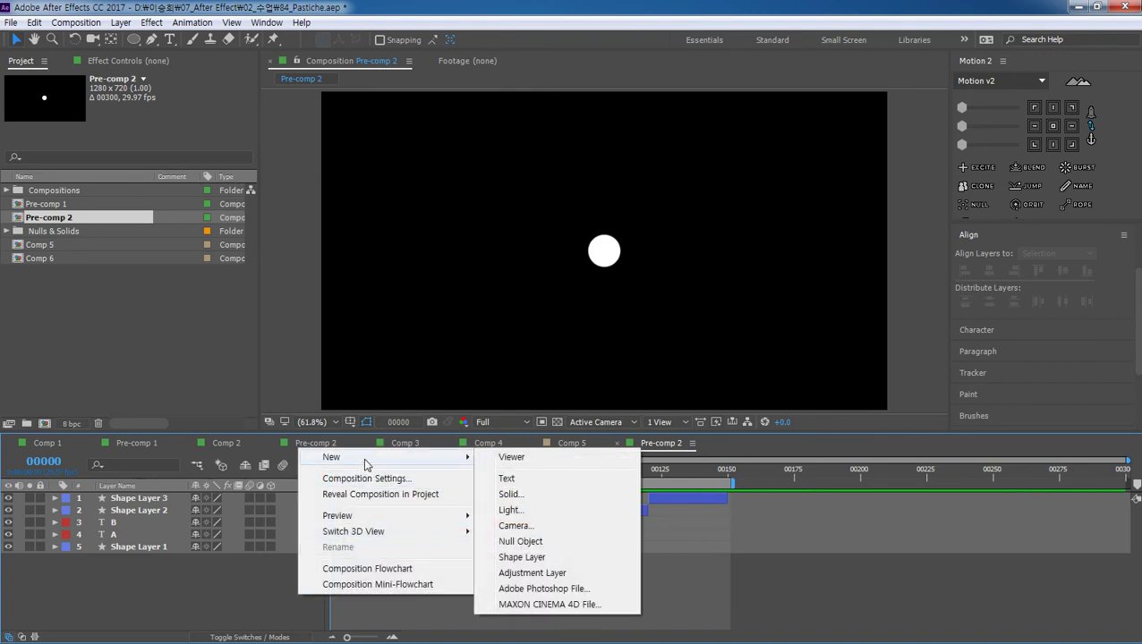
{"action": "left_click", "coordinate": [555, 573]}
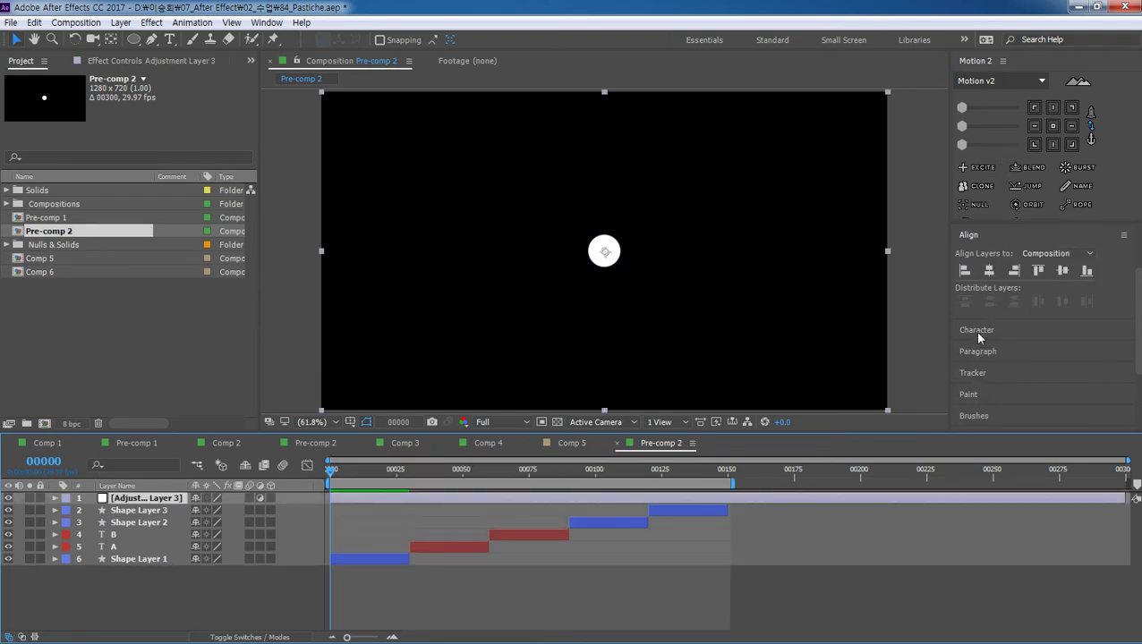
Step: Apply Fast Blur with Blurriness 15 to the adjustment layer and view the blurred A at frame 39
{"action": "left_click", "coordinate": [152, 22]}
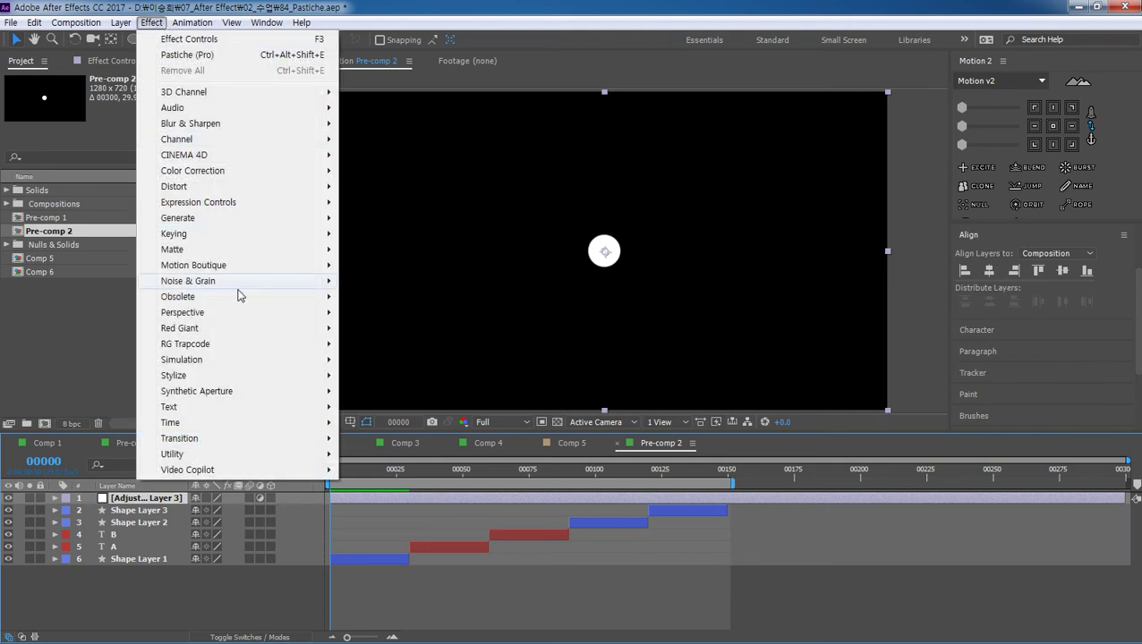
{"action": "mouse_move", "coordinate": [220, 304]}
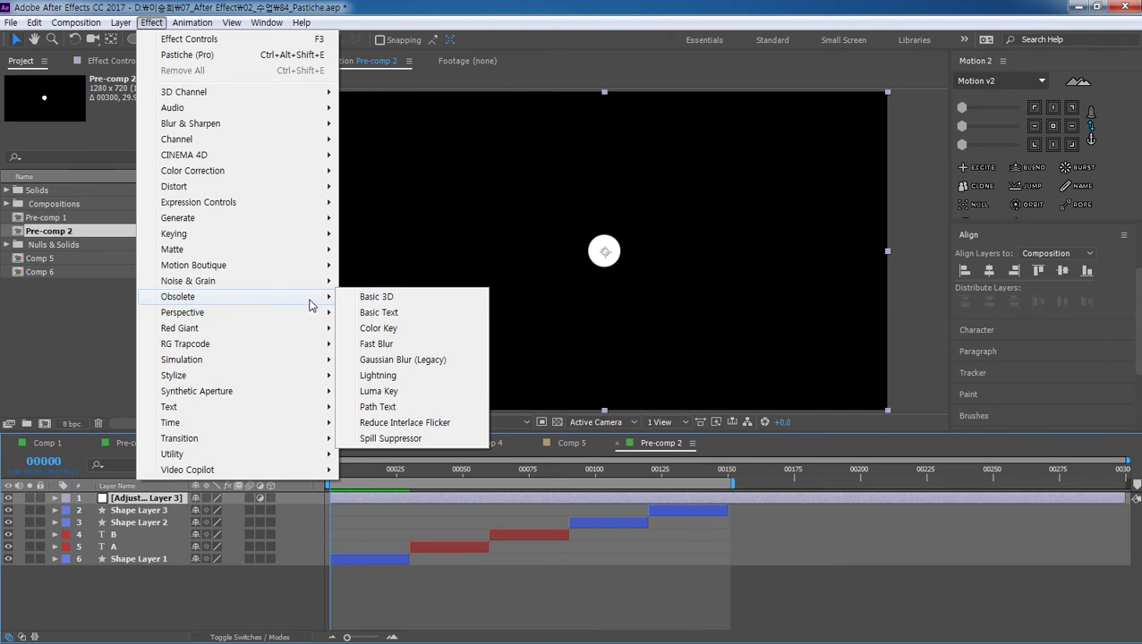
{"action": "left_click", "coordinate": [376, 344]}
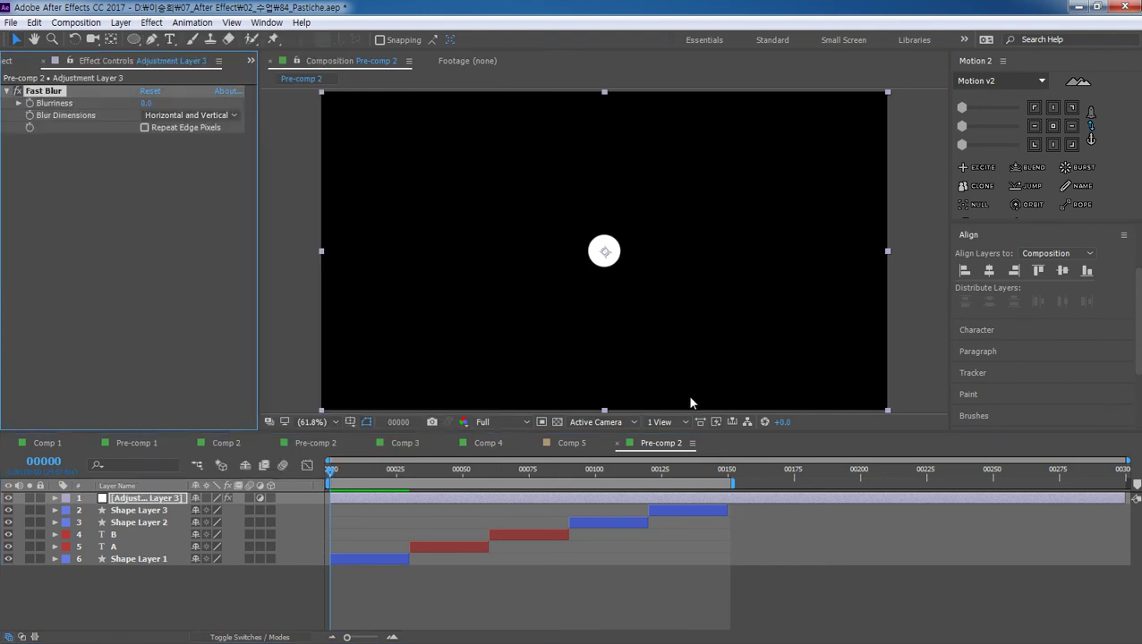
{"action": "left_click", "coordinate": [146, 103]}
{"action": "type", "text": "10"}
{"action": "key", "text": "Return"}
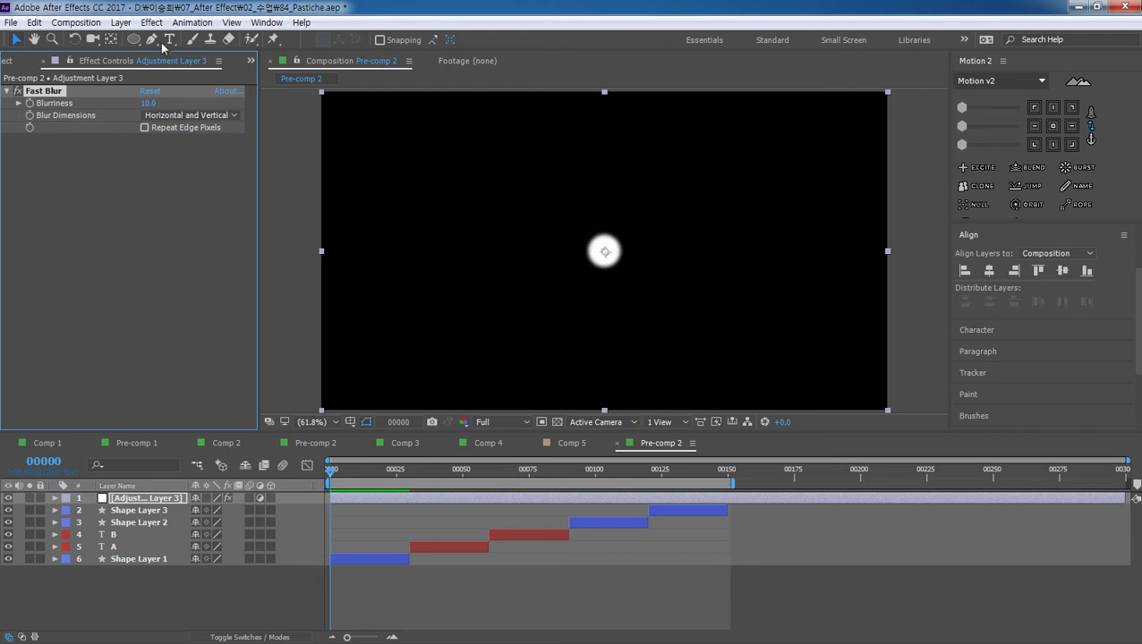
{"action": "left_click", "coordinate": [148, 103]}
{"action": "type", "text": "15"}
{"action": "key", "text": "Return"}
{"action": "left_click", "coordinate": [434, 472]}
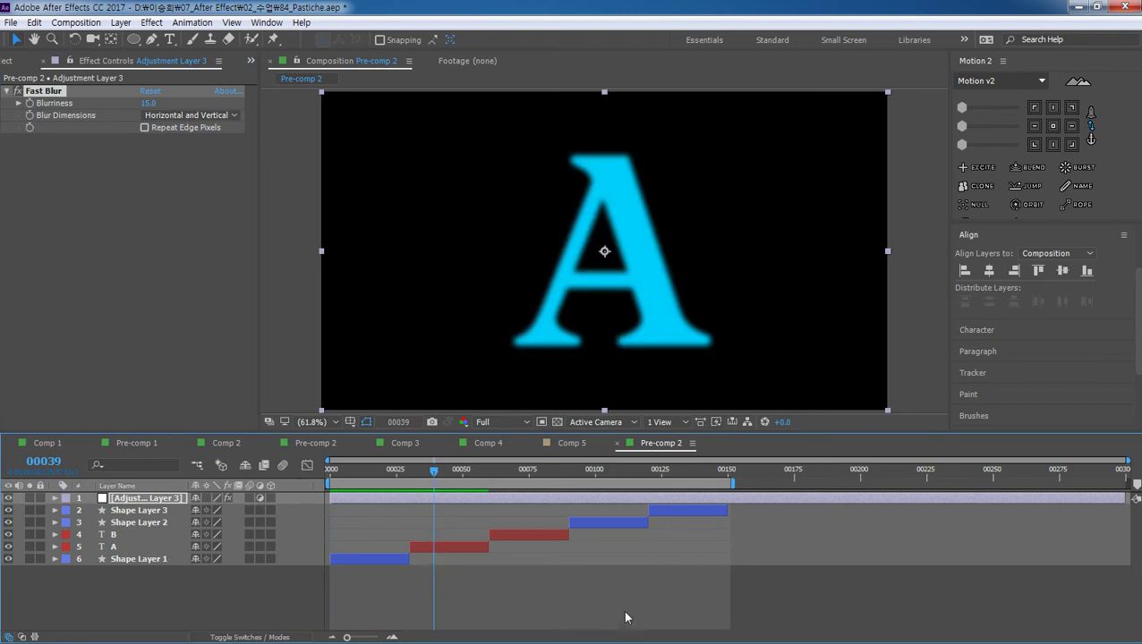
{"action": "left_click", "coordinate": [573, 444]}
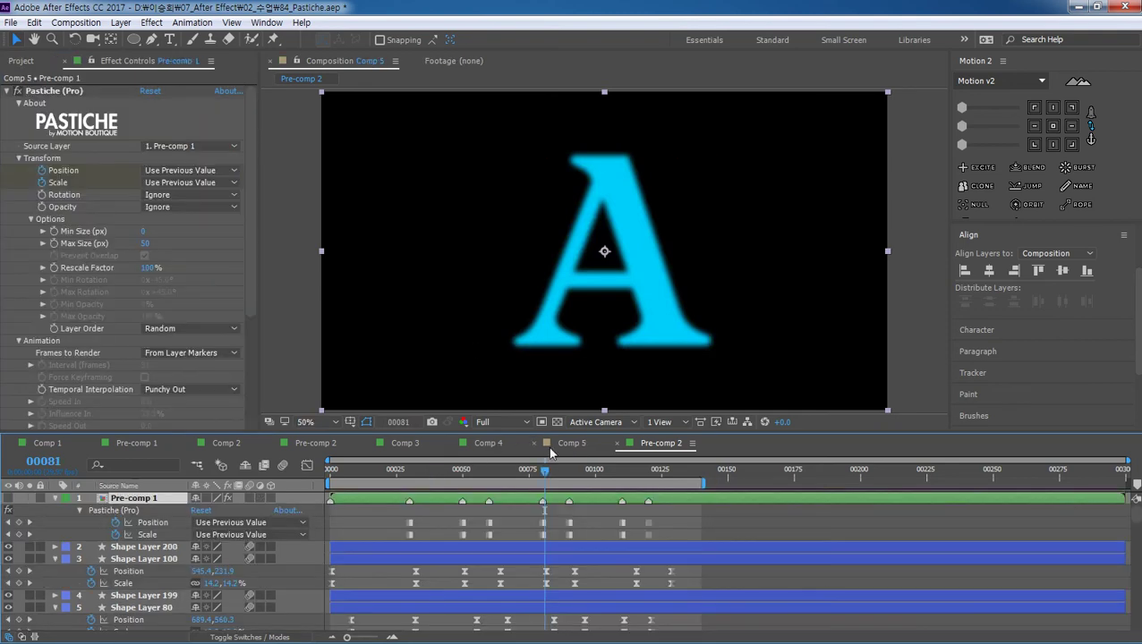
{"action": "key", "text": "ctrl+0"}
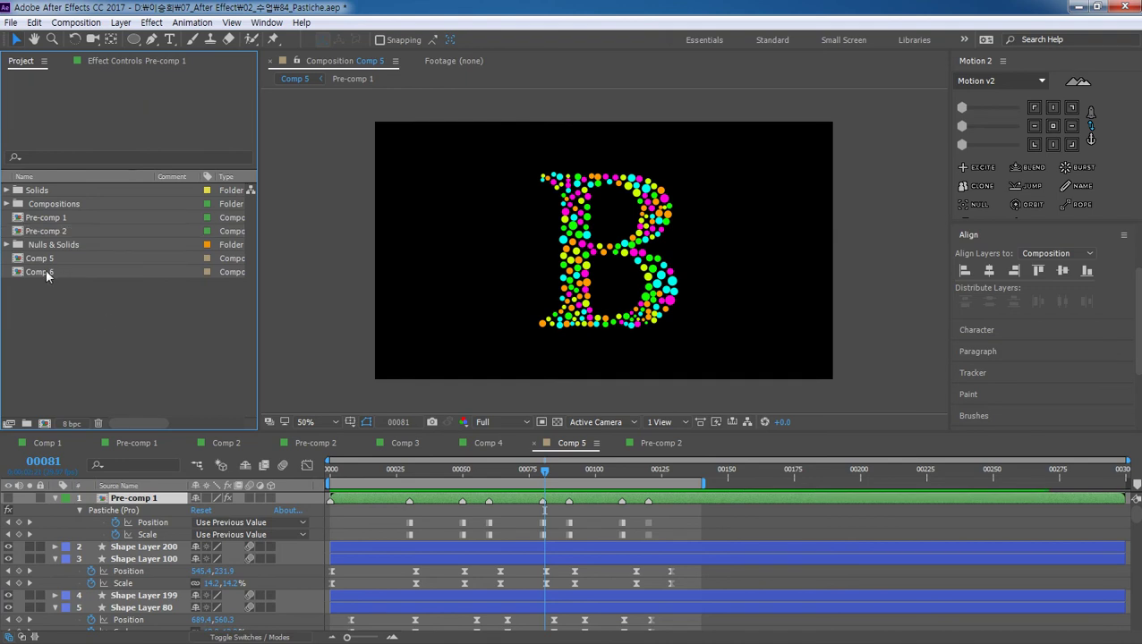
{"action": "left_click", "coordinate": [44, 271]}
{"action": "double_click", "coordinate": [15, 273]}
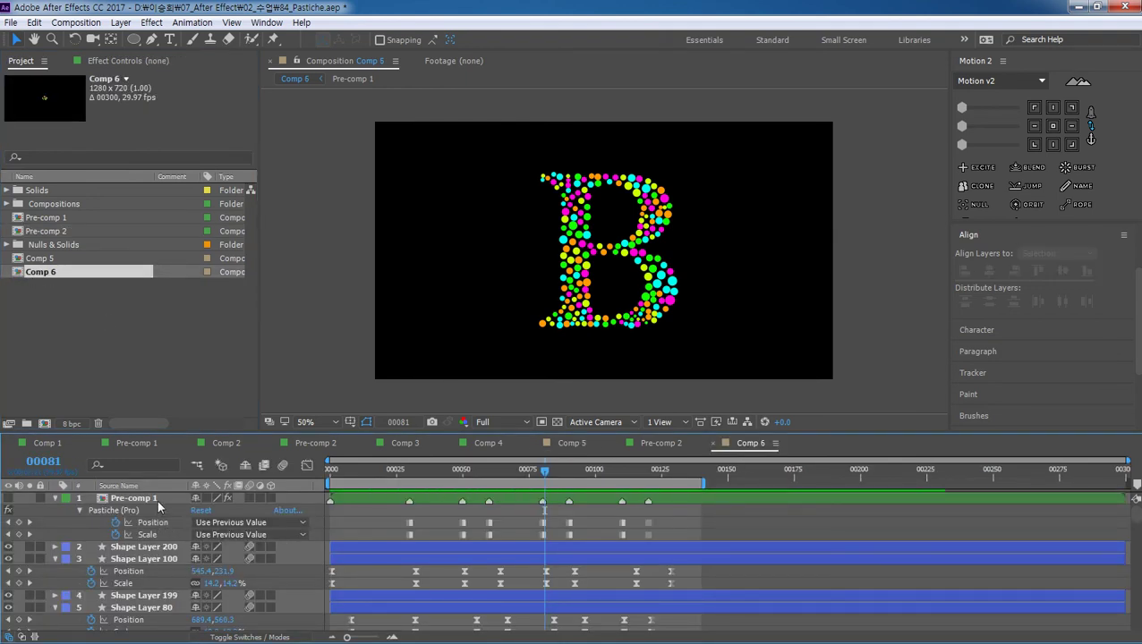
{"action": "left_click", "coordinate": [159, 500]}
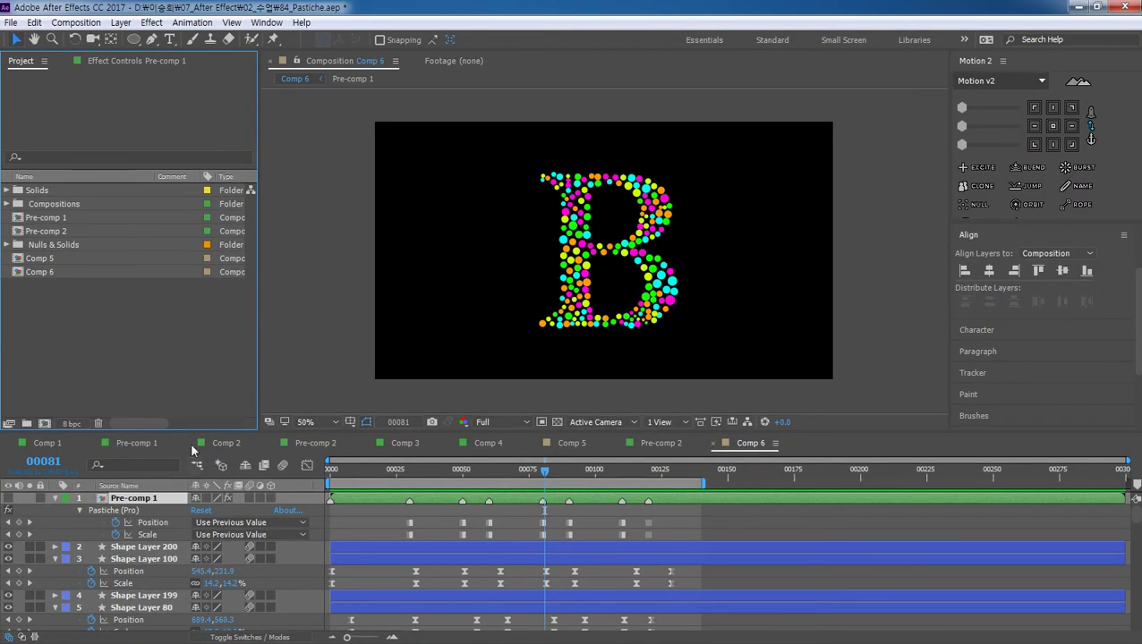
{"action": "left_click", "coordinate": [20, 230]}
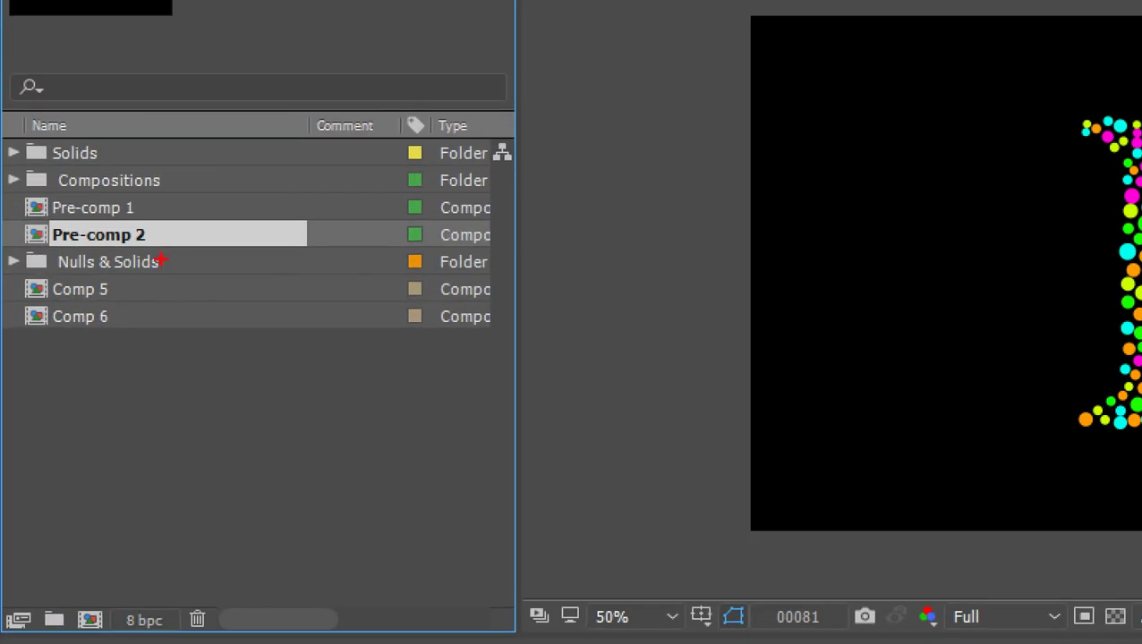
{"action": "left_click_drag", "start_coordinate": [161, 259], "coordinate": [154, 243]}
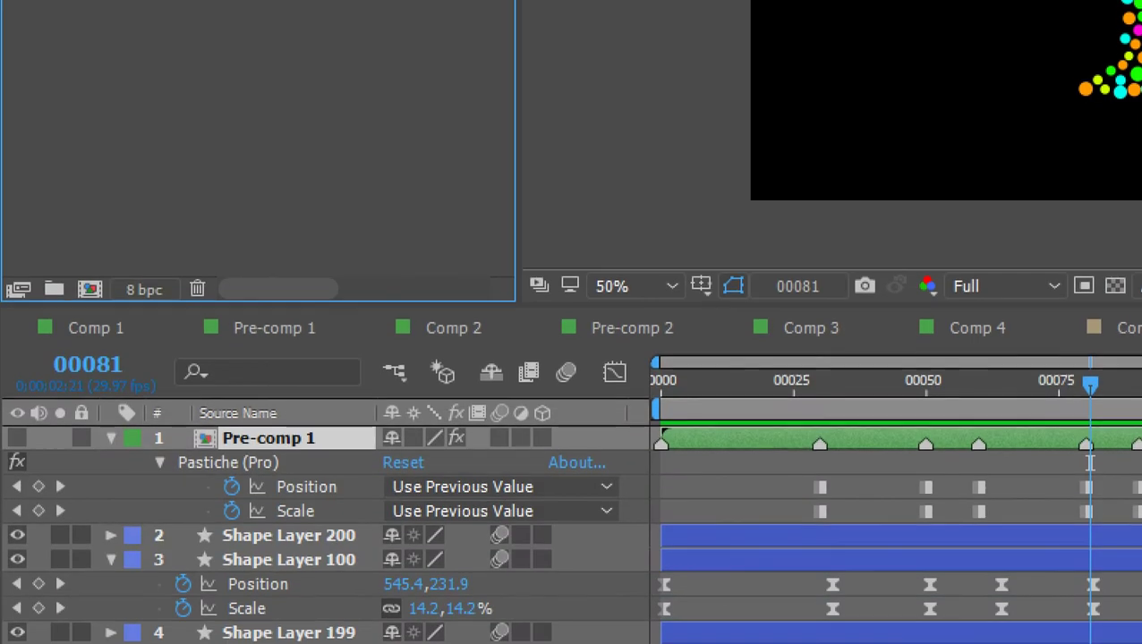
{"action": "left_click_drag", "start_coordinate": [306, 459], "coordinate": [349, 438]}
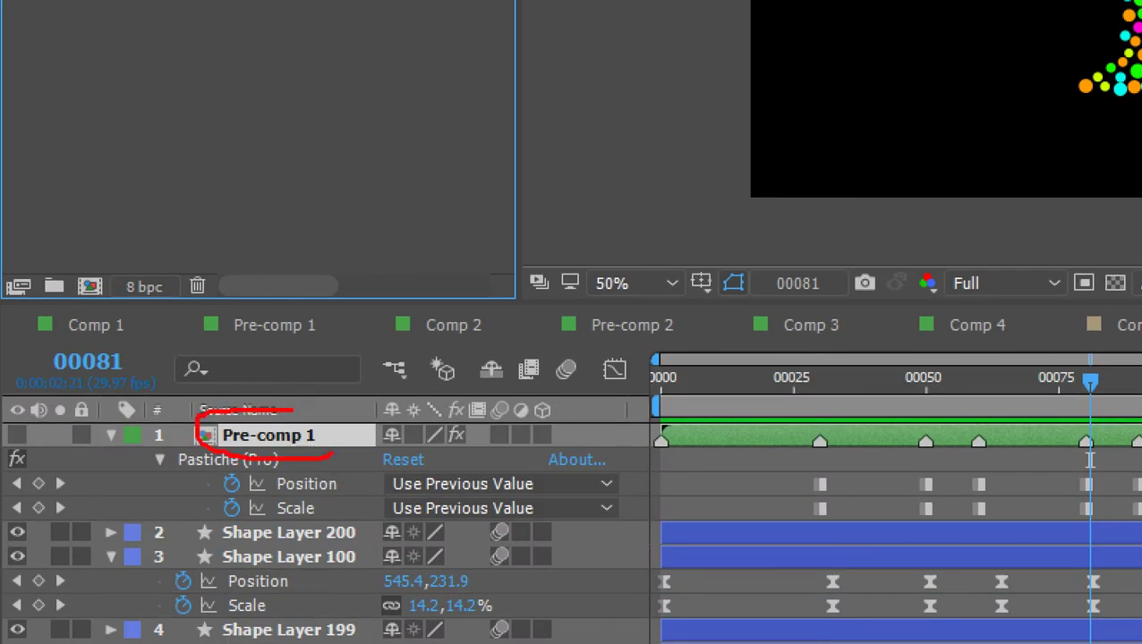
{"action": "left_click_drag", "start_coordinate": [362, 372], "coordinate": [345, 438]}
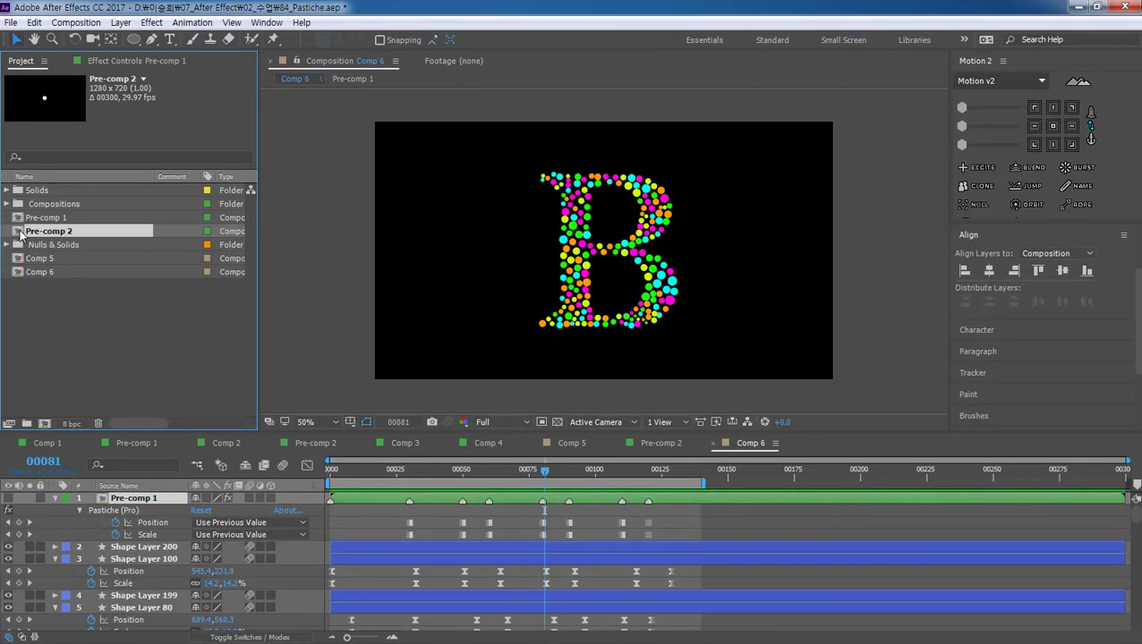
{"action": "mouse_move", "coordinate": [27, 231]}
{"action": "left_mouse_down"}
{"action": "mouse_move", "coordinate": [172, 493]}
{"action": "mouse_move", "coordinate": [141, 503]}
{"action": "left_mouse_up"}
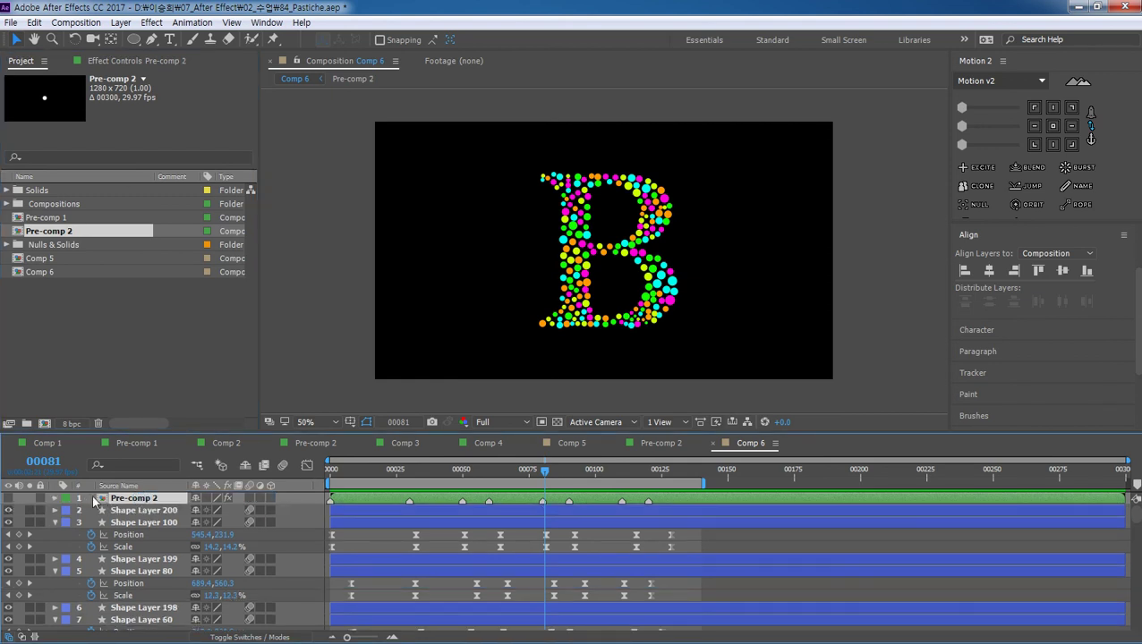
{"action": "key", "text": "u"}
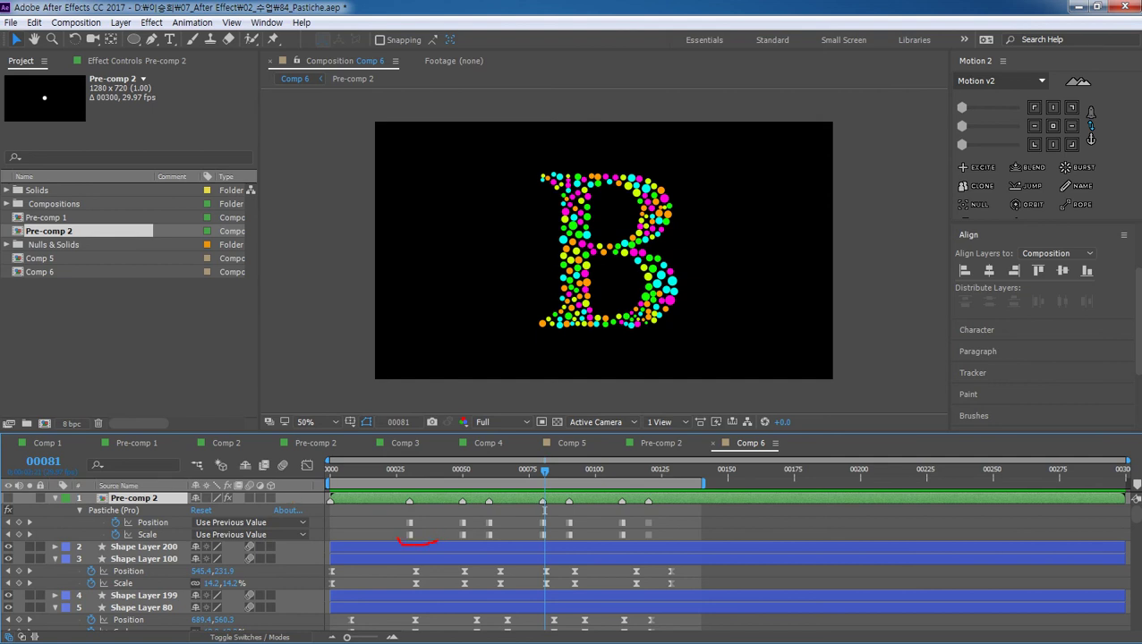
{"action": "left_click_drag", "start_coordinate": [437, 539], "coordinate": [404, 543]}
{"action": "left_click_drag", "start_coordinate": [179, 537], "coordinate": [132, 542]}
{"action": "key", "text": "Escape"}
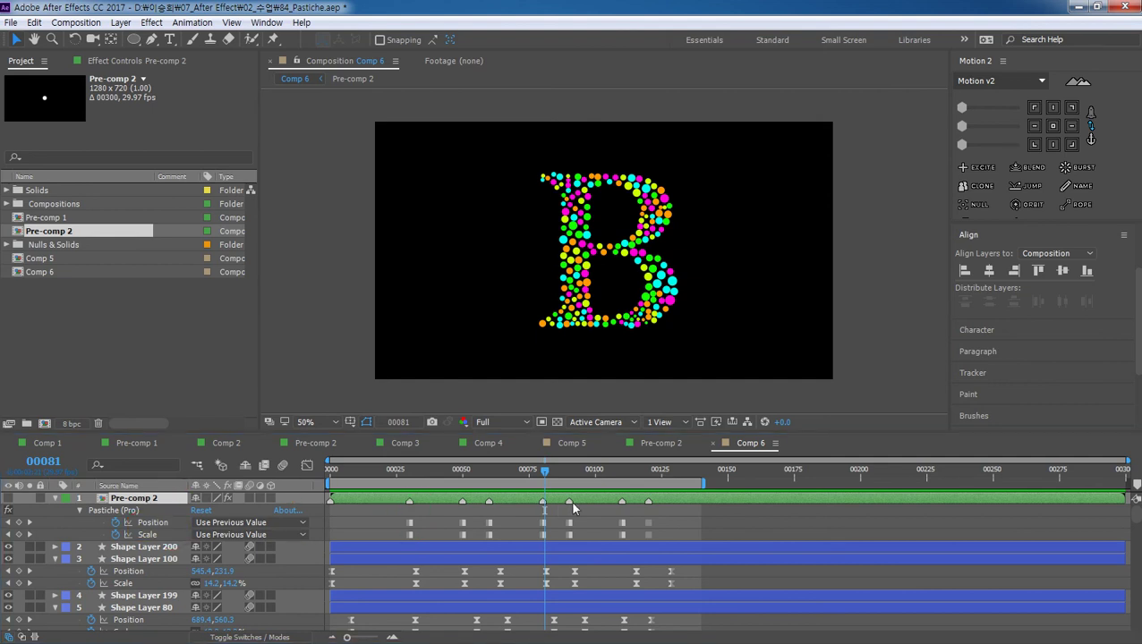
Step: Set Pre-comp 2's Pastiche Transform Opacity to From Alpha, then stop the preview and scrub back to the A
{"action": "left_click", "coordinate": [154, 62]}
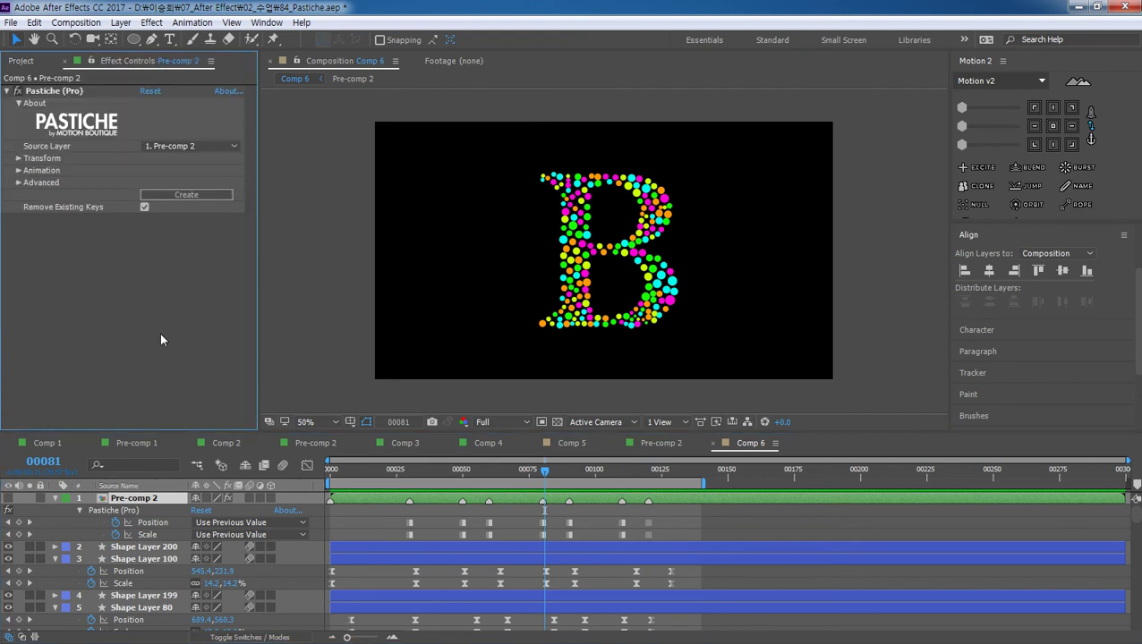
{"action": "left_click", "coordinate": [19, 159]}
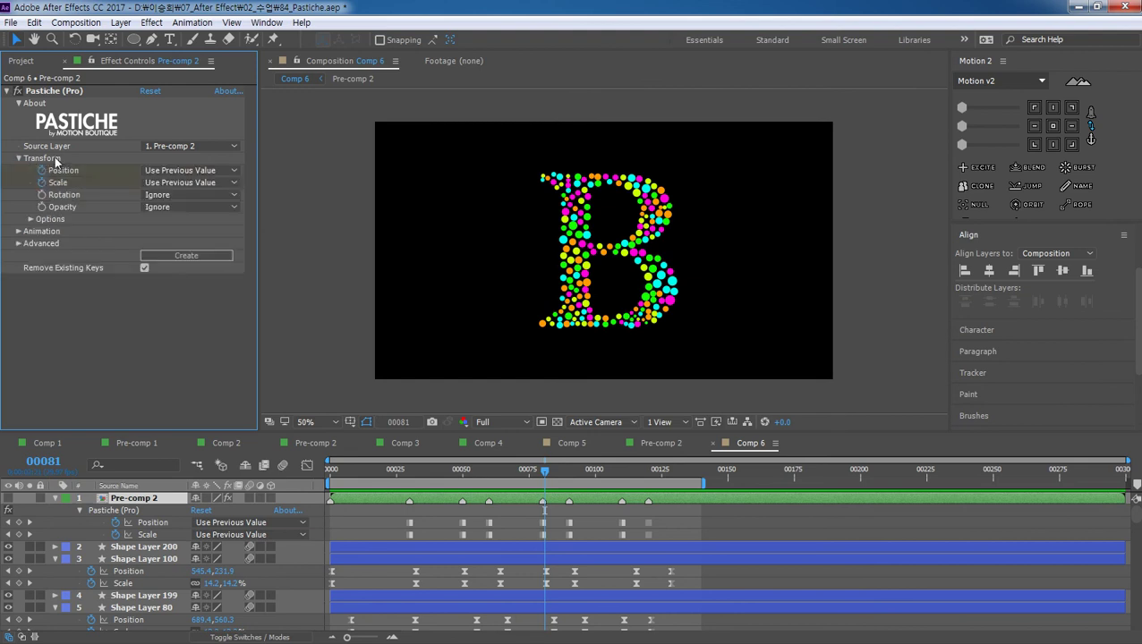
{"action": "left_click", "coordinate": [150, 207]}
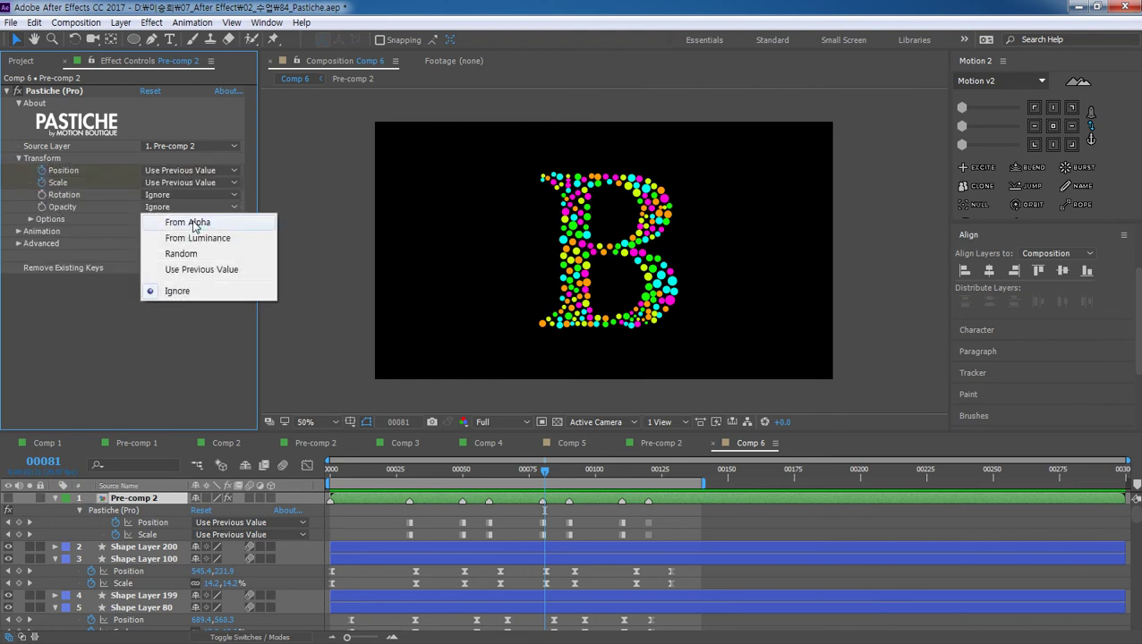
{"action": "left_click", "coordinate": [194, 223]}
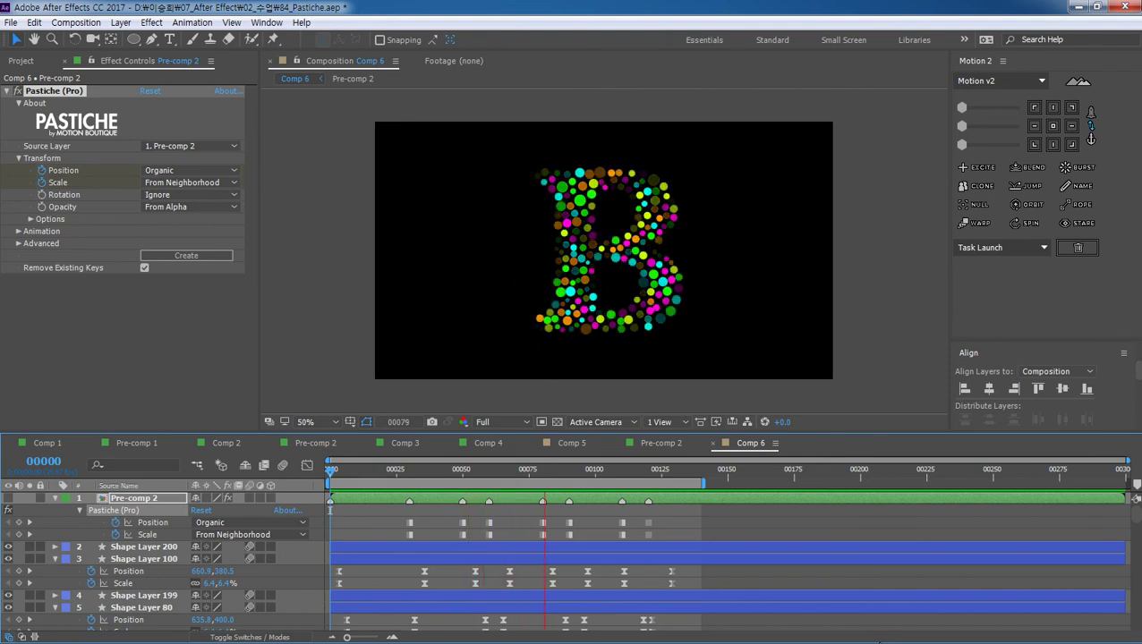
{"action": "key", "text": "space"}
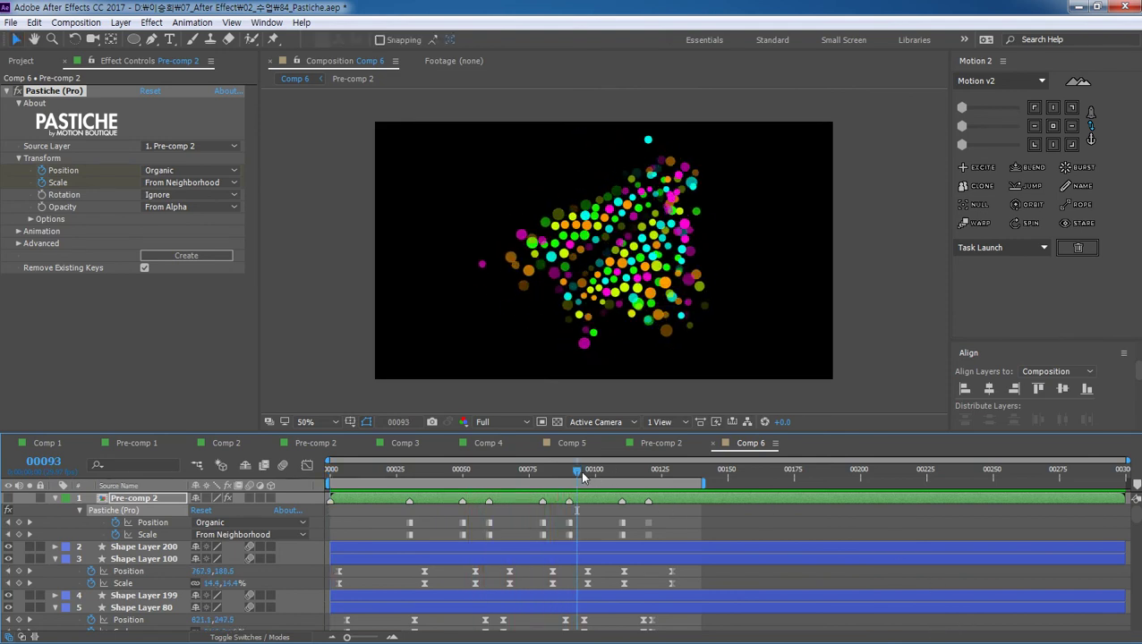
{"action": "mouse_move", "coordinate": [580, 470]}
{"action": "left_mouse_down"}
{"action": "mouse_move", "coordinate": [407, 490]}
{"action": "mouse_move", "coordinate": [461, 492]}
{"action": "left_mouse_up"}
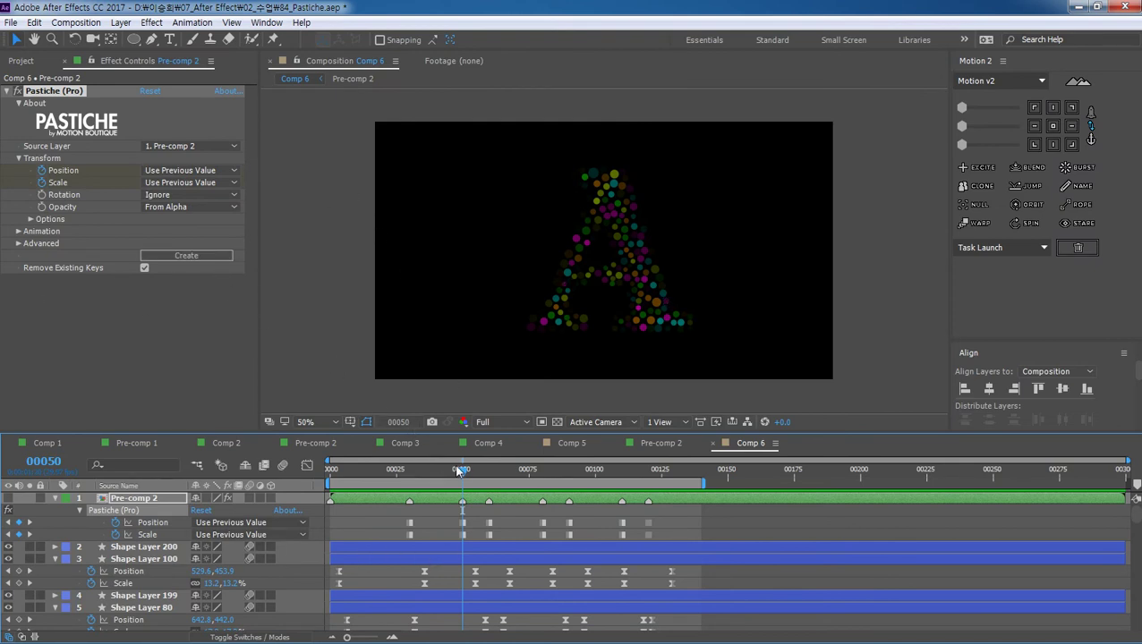
Step: Set Pastiche Opacity to Use Previous Value at frame 50
{"action": "left_click_drag", "start_coordinate": [458, 471], "coordinate": [413, 472]}
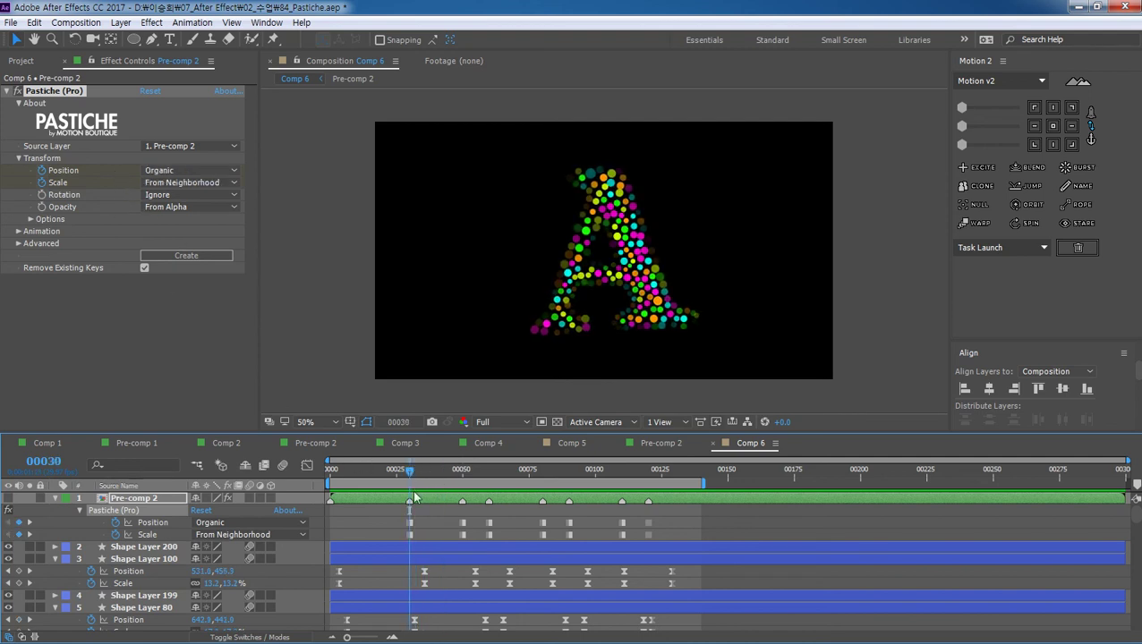
{"action": "left_click", "coordinate": [50, 212]}
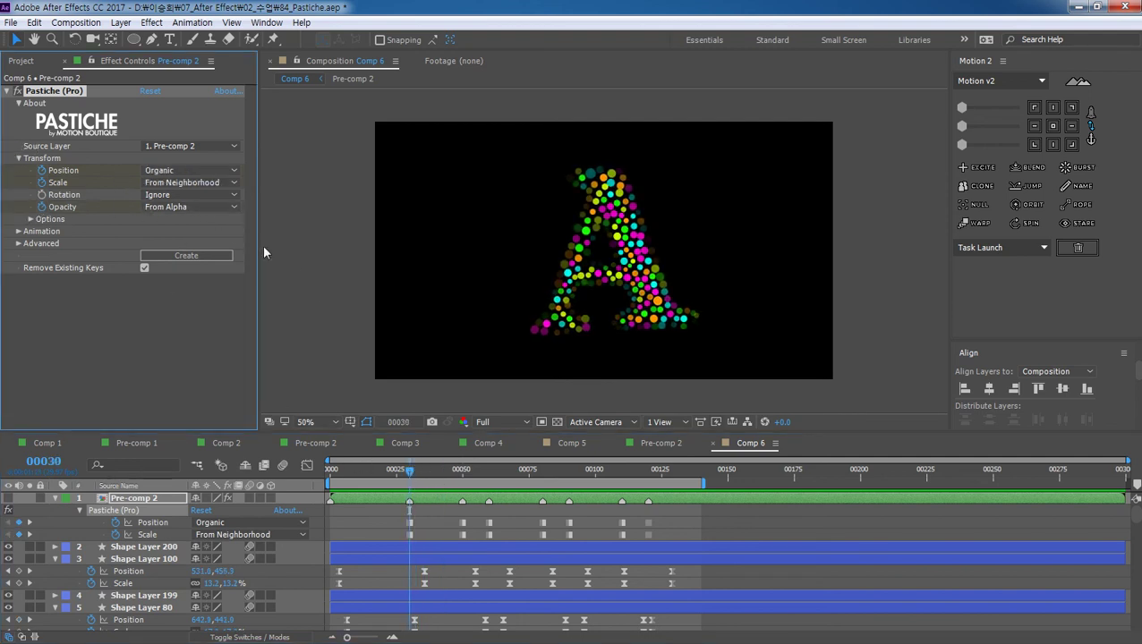
{"action": "left_click_drag", "start_coordinate": [412, 474], "coordinate": [464, 476]}
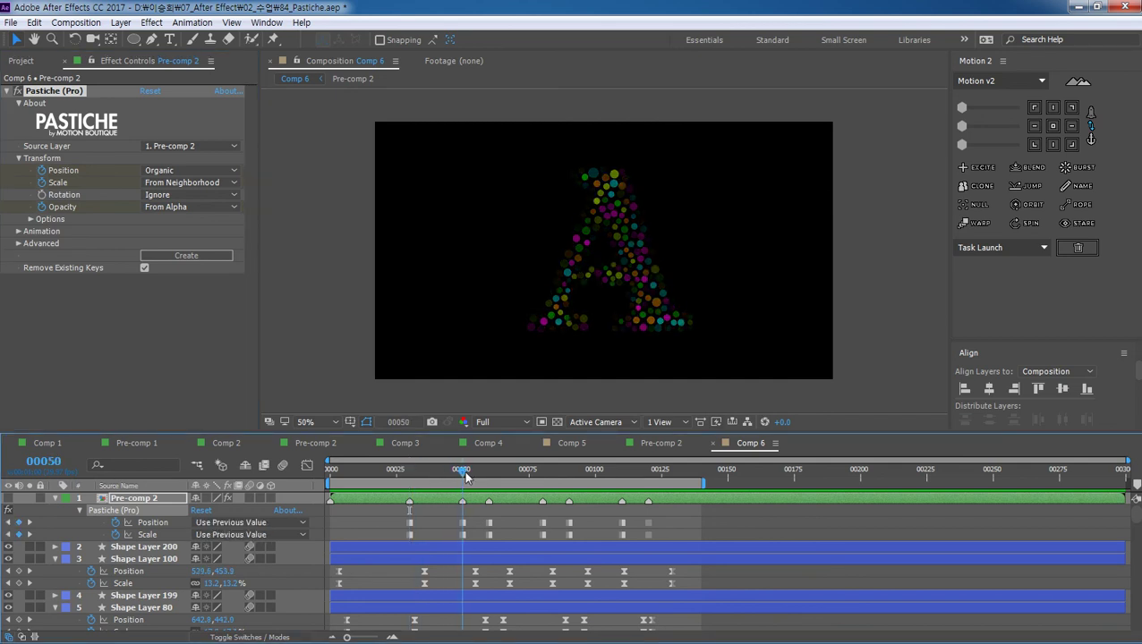
{"action": "left_click", "coordinate": [183, 207]}
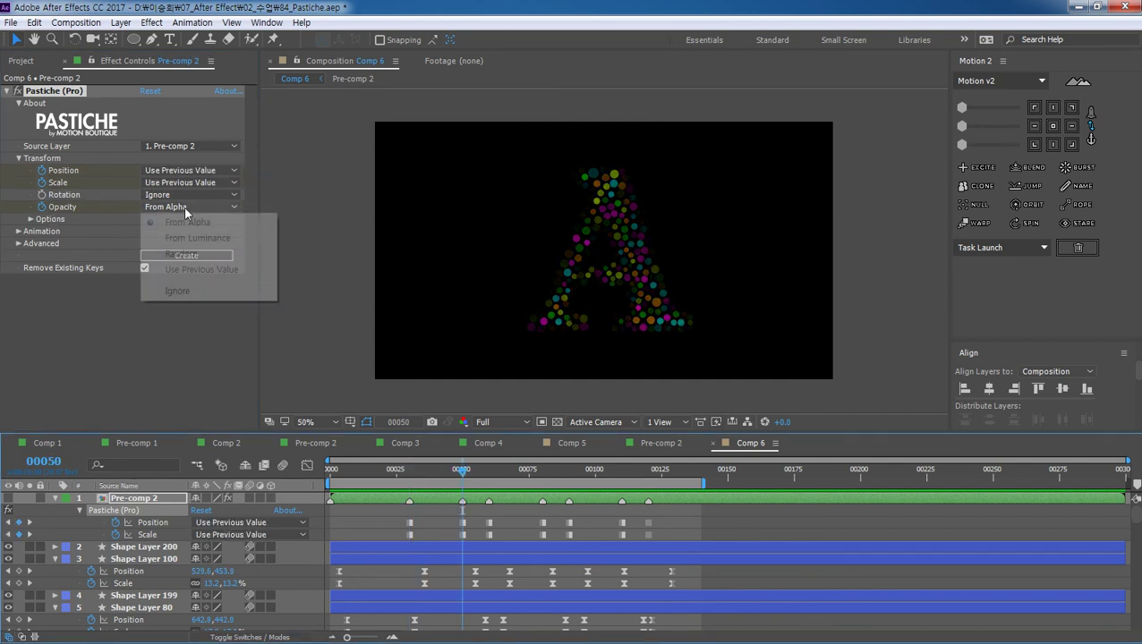
{"action": "left_click", "coordinate": [223, 270]}
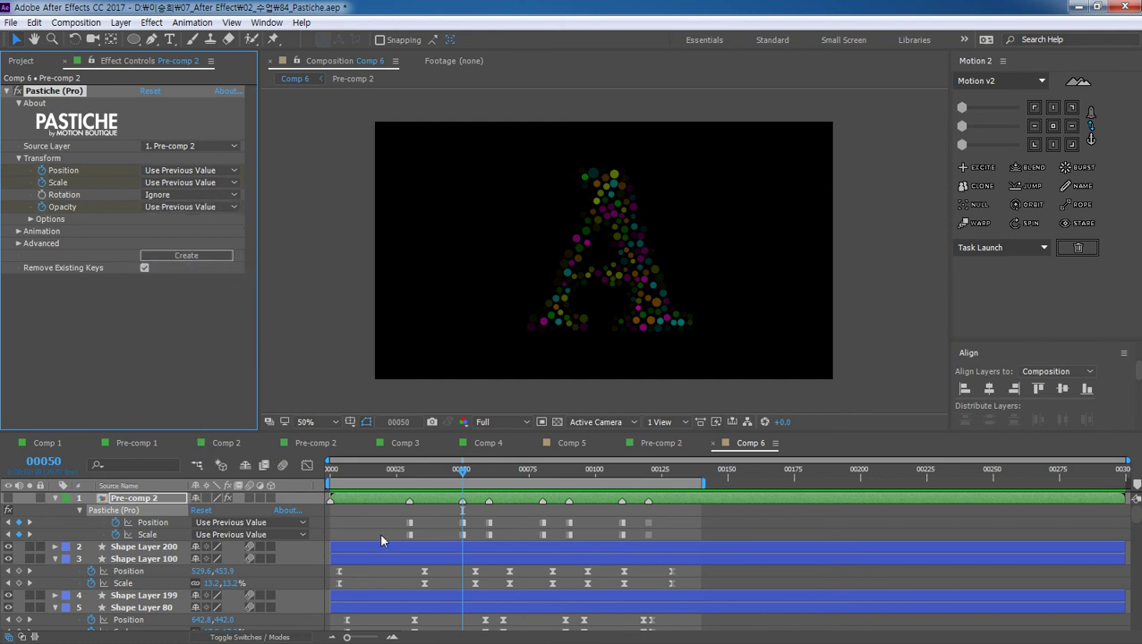
Step: Show Pre-comp 2's keyframed properties and paste the Opacity keyframe pair at frame 60
{"action": "left_click", "coordinate": [148, 498]}
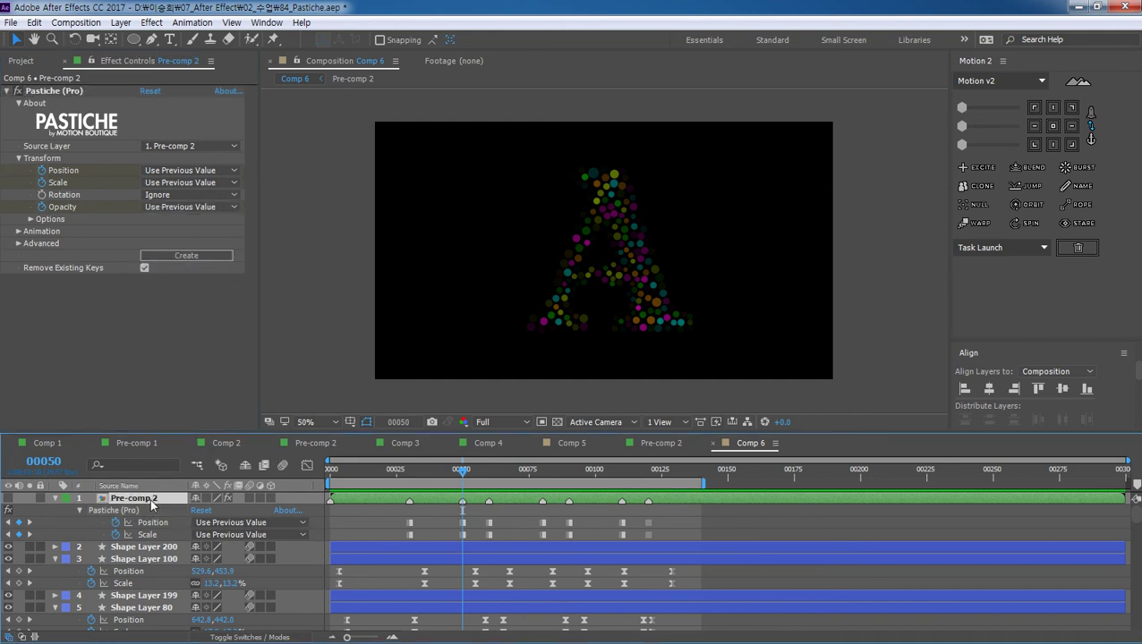
{"action": "key", "text": "e"}
{"action": "key", "text": "u"}
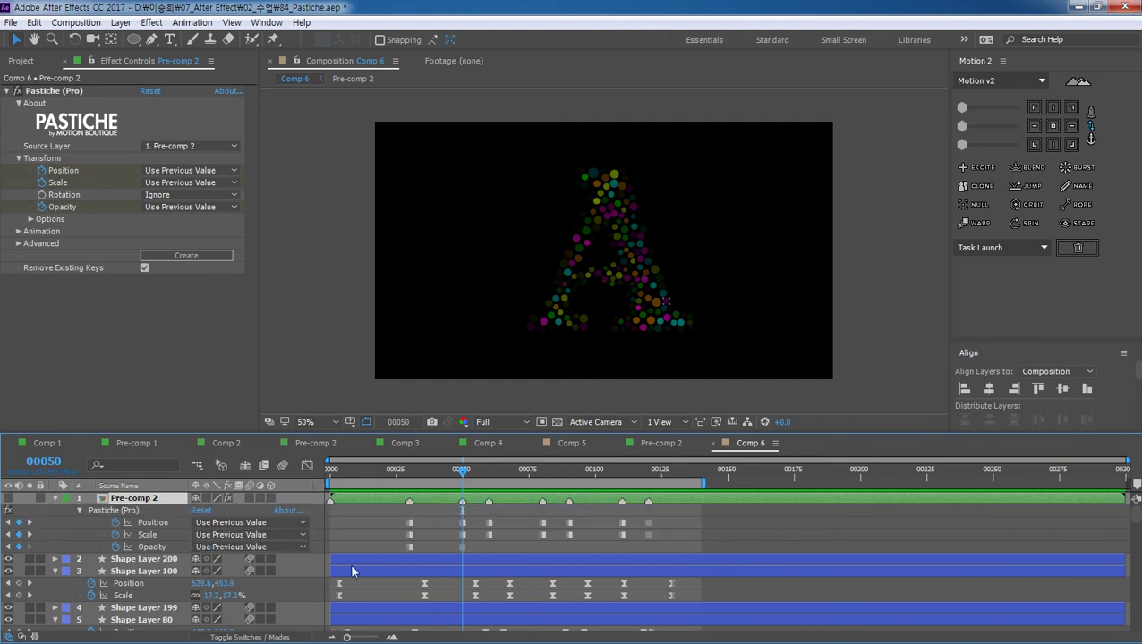
{"action": "left_click_drag", "start_coordinate": [105, 561], "coordinate": [200, 561]}
{"action": "key", "text": "Escape"}
{"action": "left_click_drag", "start_coordinate": [392, 550], "coordinate": [469, 543]}
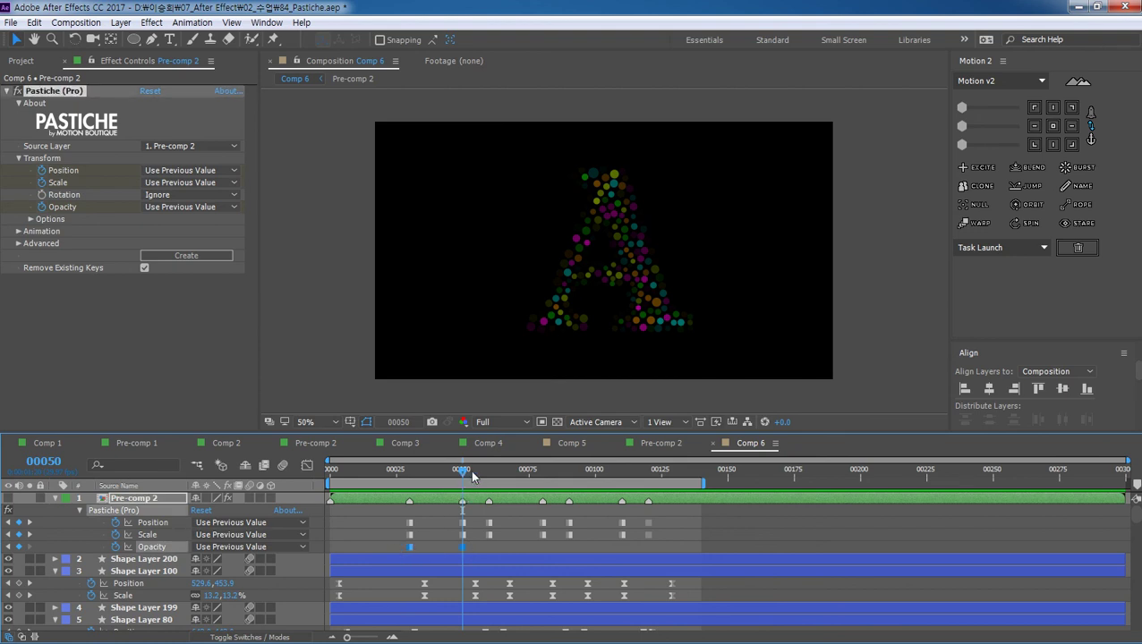
{"action": "left_click_drag", "start_coordinate": [473, 476], "coordinate": [489, 477]}
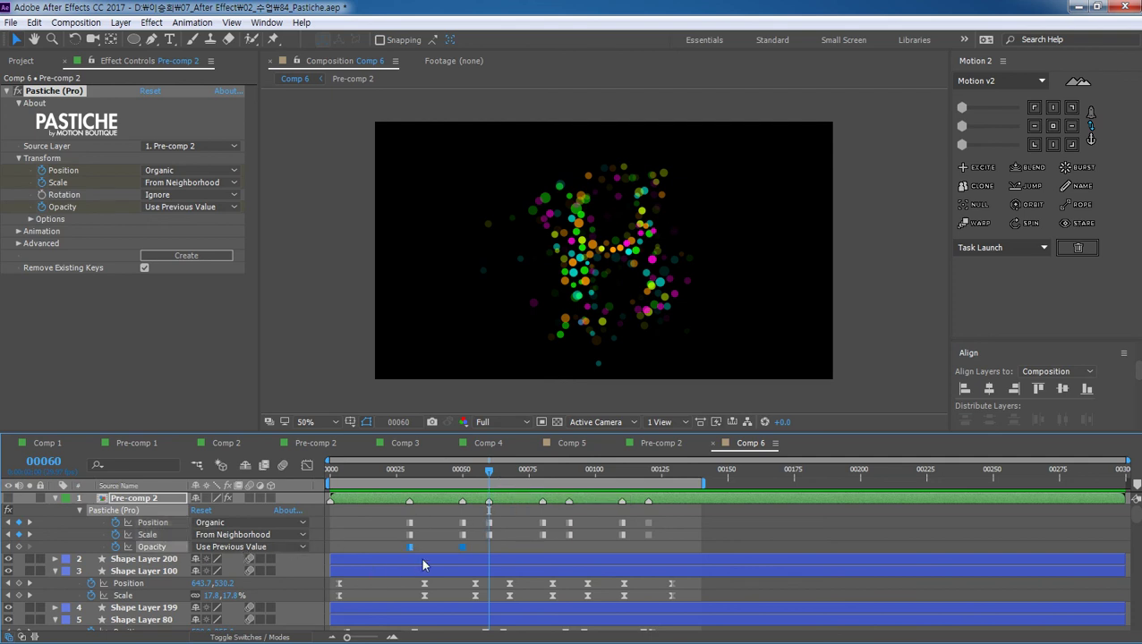
{"action": "left_click", "coordinate": [473, 543]}
{"action": "left_click_drag", "start_coordinate": [474, 548], "coordinate": [399, 552]}
{"action": "key", "text": "ctrl+v"}
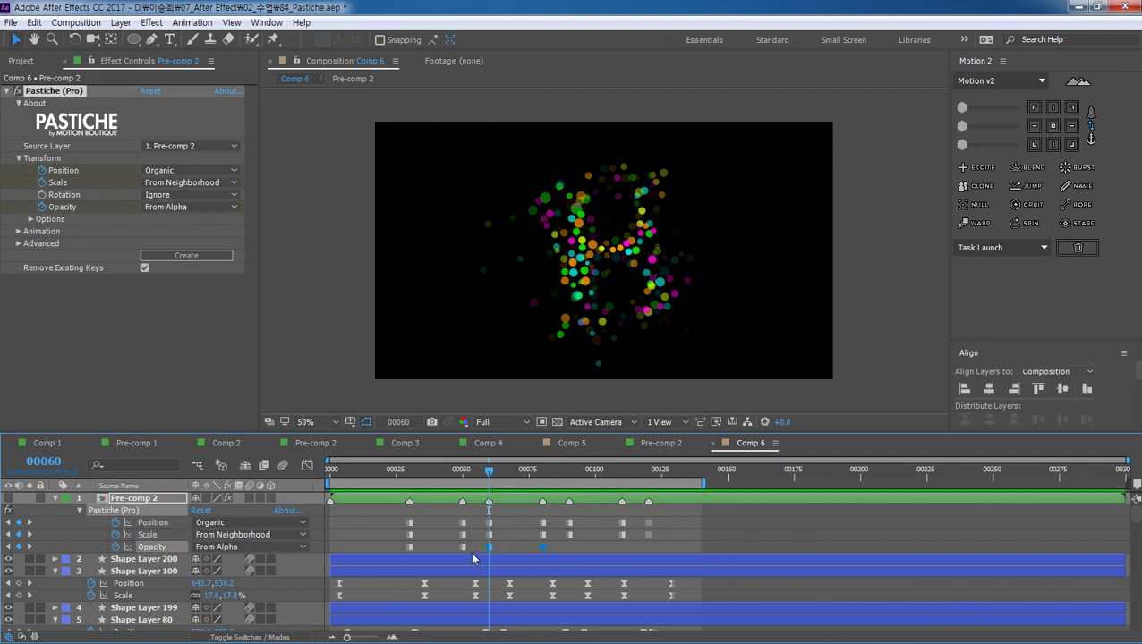
Step: Extend the Opacity keyframes to frames 90 and 120, then return to the start
{"action": "left_click_drag", "start_coordinate": [489, 472], "coordinate": [570, 495]}
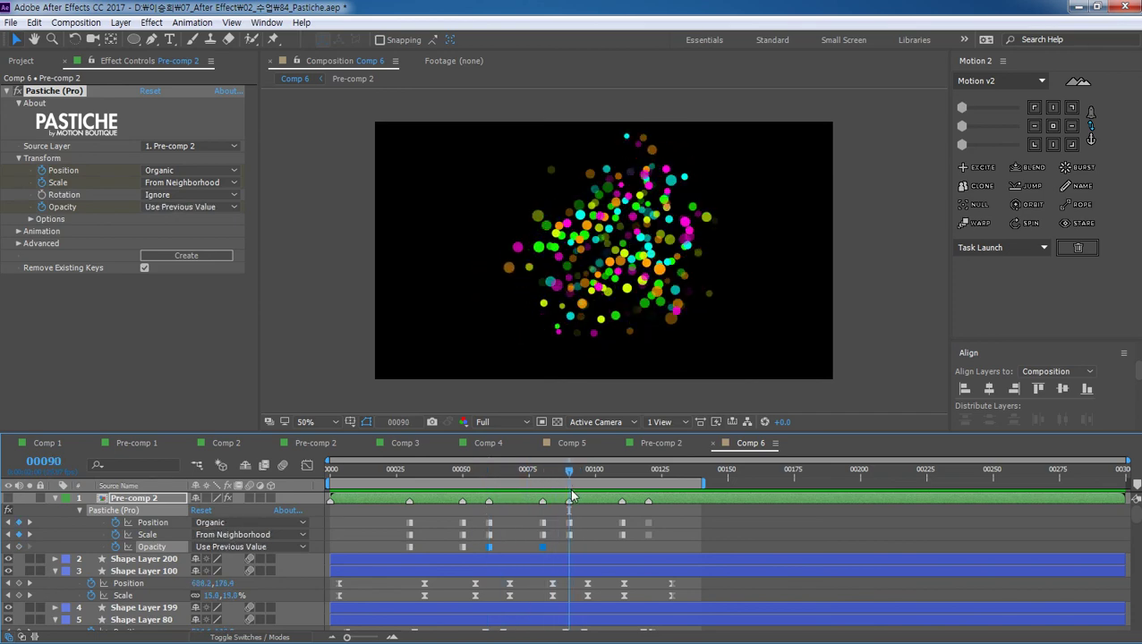
{"action": "left_click_drag", "start_coordinate": [570, 476], "coordinate": [648, 481]}
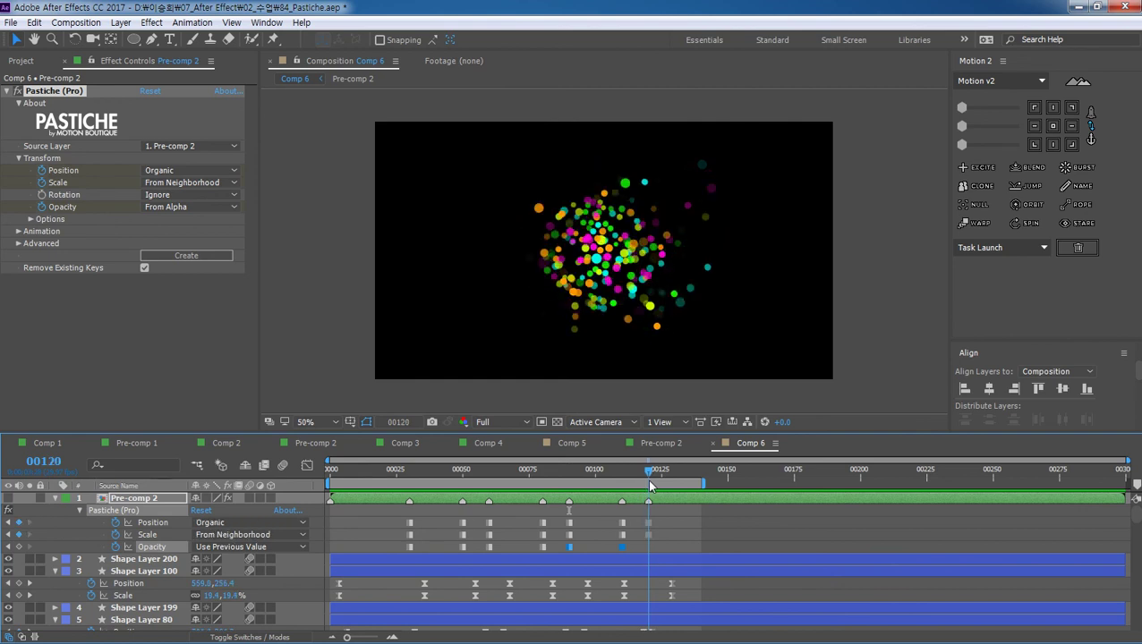
{"action": "left_click", "coordinate": [567, 547]}
{"action": "left_click", "coordinate": [648, 546]}
{"action": "left_click_drag", "start_coordinate": [646, 470], "coordinate": [291, 484]}
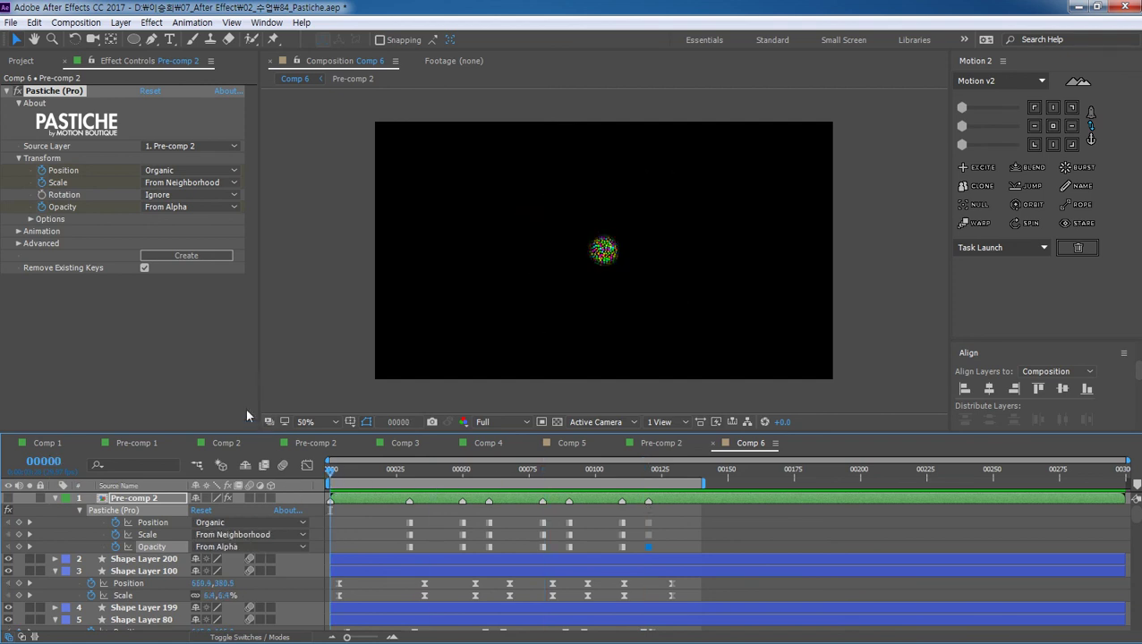
Step: Regenerate the Pastiche dots and preview them fading from alpha, scrubbing through the B and A
{"action": "left_click", "coordinate": [188, 257]}
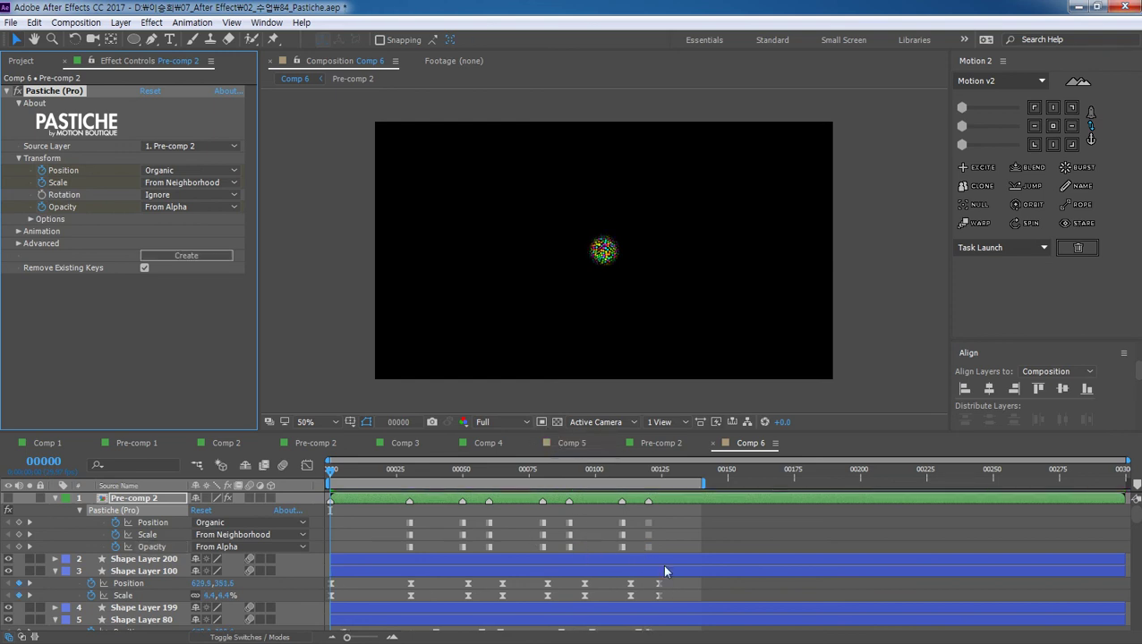
{"action": "key", "text": "space"}
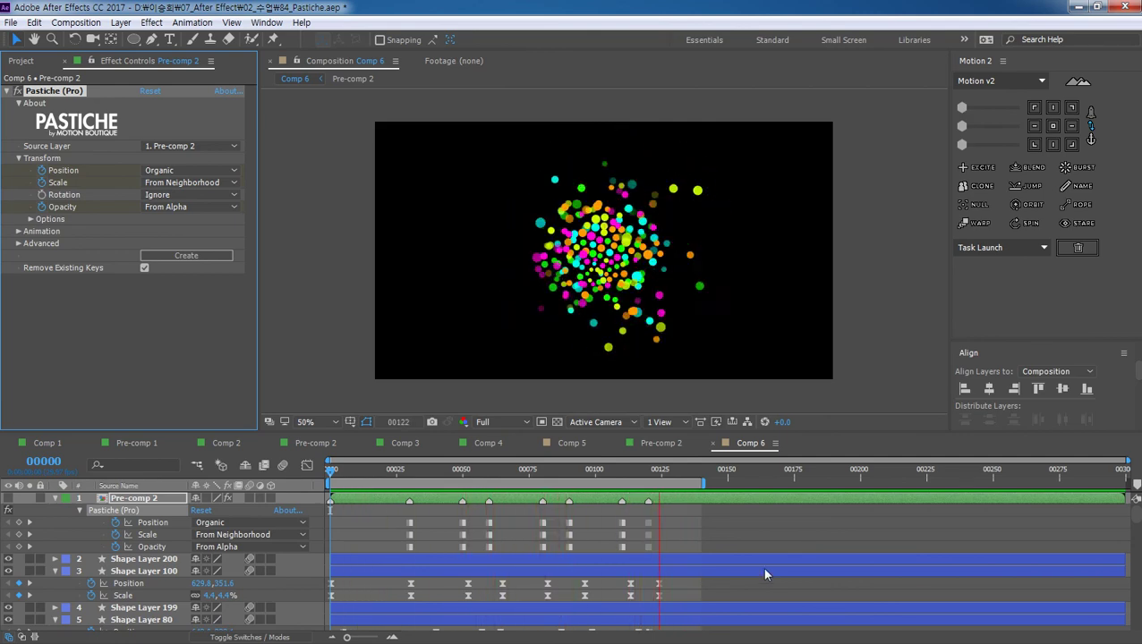
{"action": "key", "text": "space"}
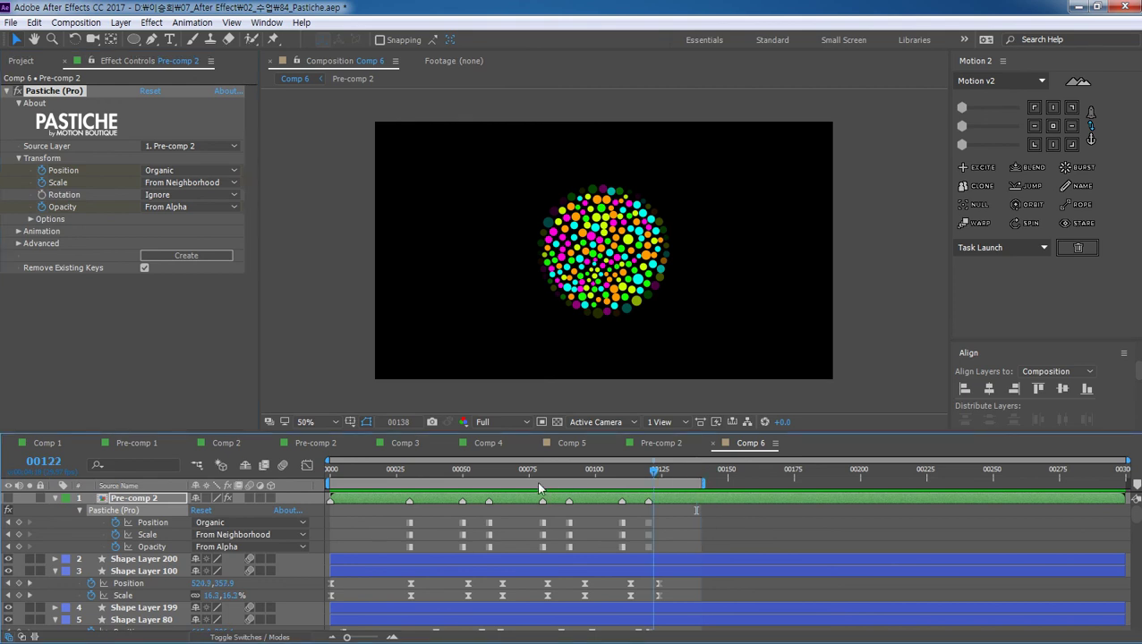
{"action": "mouse_move", "coordinate": [538, 488]}
{"action": "left_mouse_down"}
{"action": "mouse_move", "coordinate": [409, 499]}
{"action": "mouse_move", "coordinate": [436, 508]}
{"action": "left_mouse_up"}
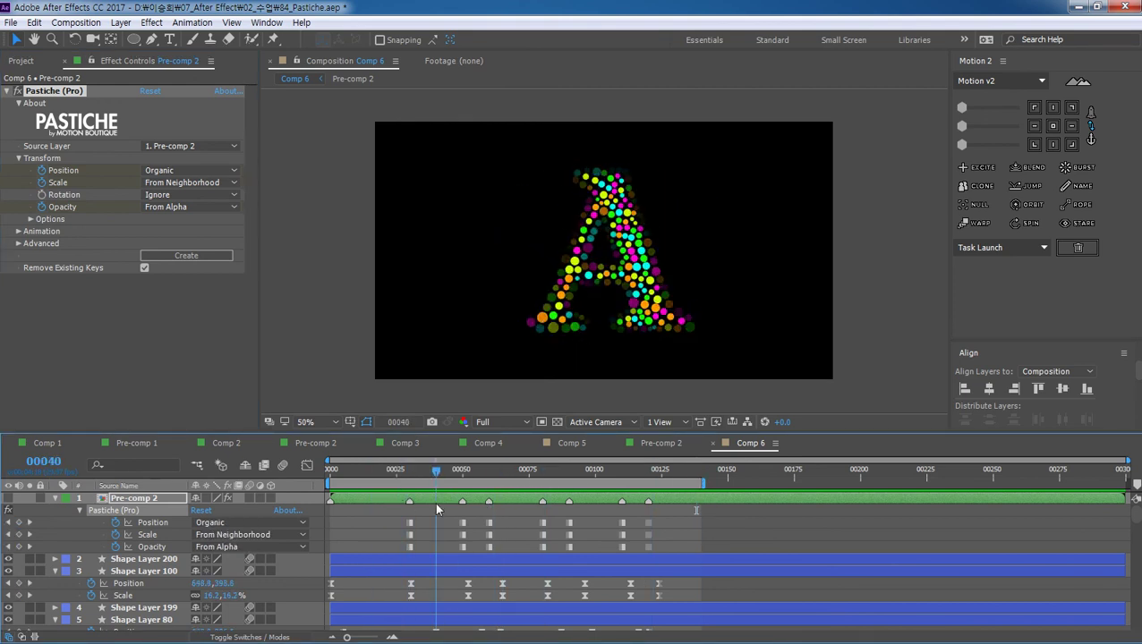
{"action": "left_click_drag", "start_coordinate": [436, 503], "coordinate": [518, 502]}
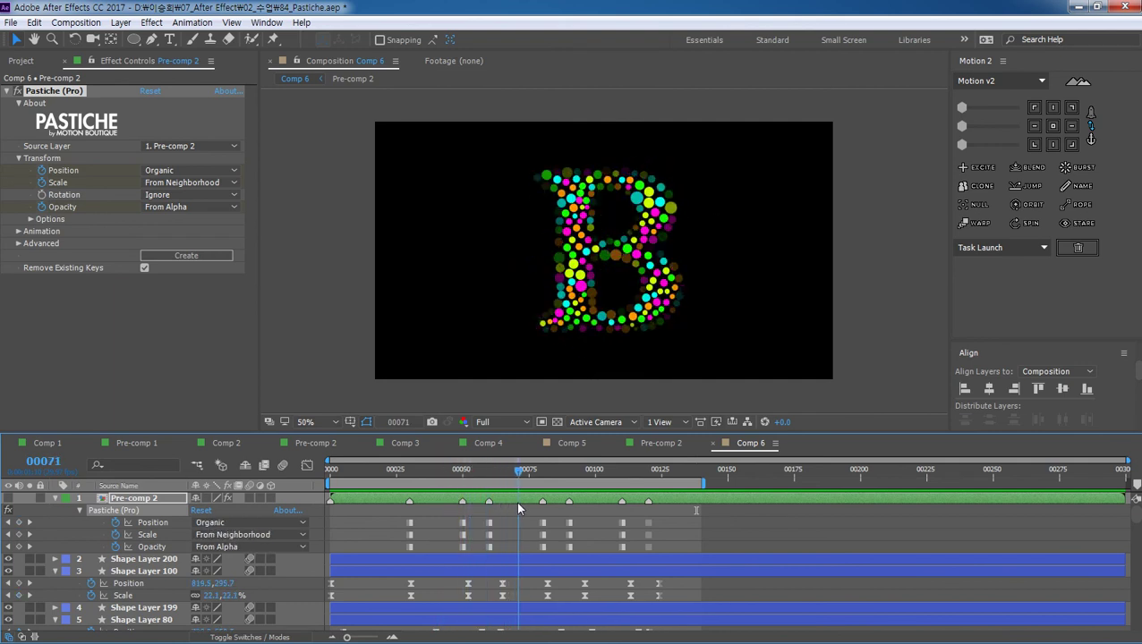